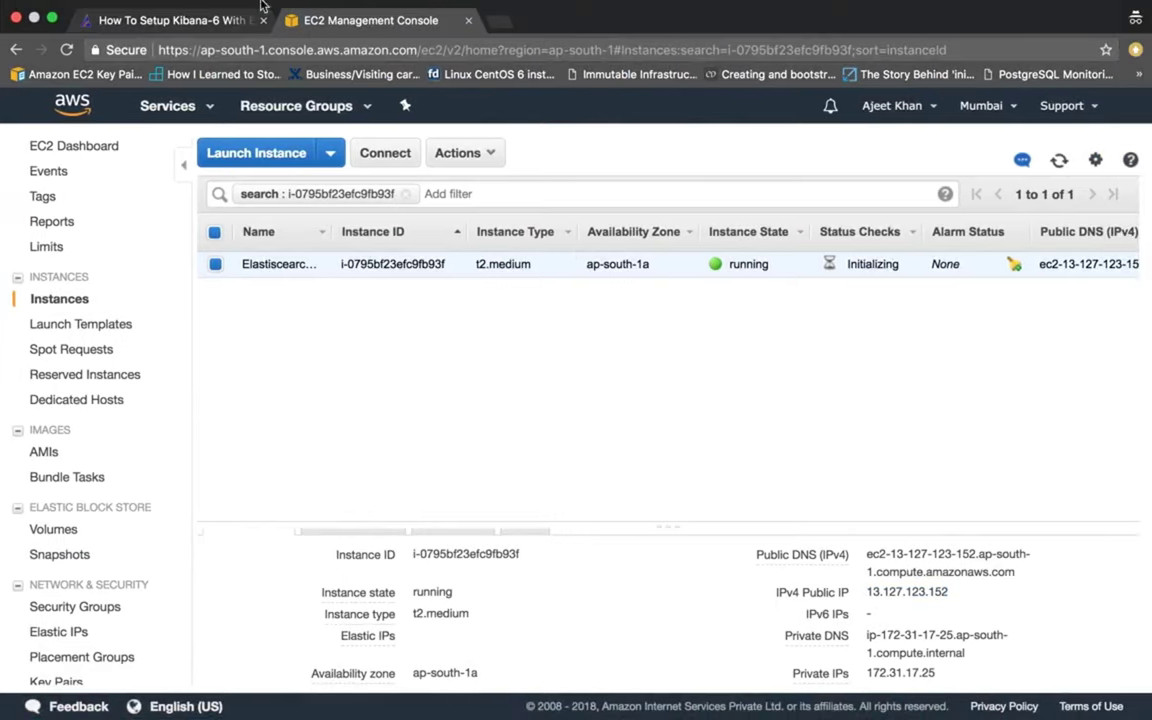
Switch from the EC2 console to the 'How To Setup Kibana-6' blog guide tab.
{"action": "left_click", "coordinate": [199, 22]}
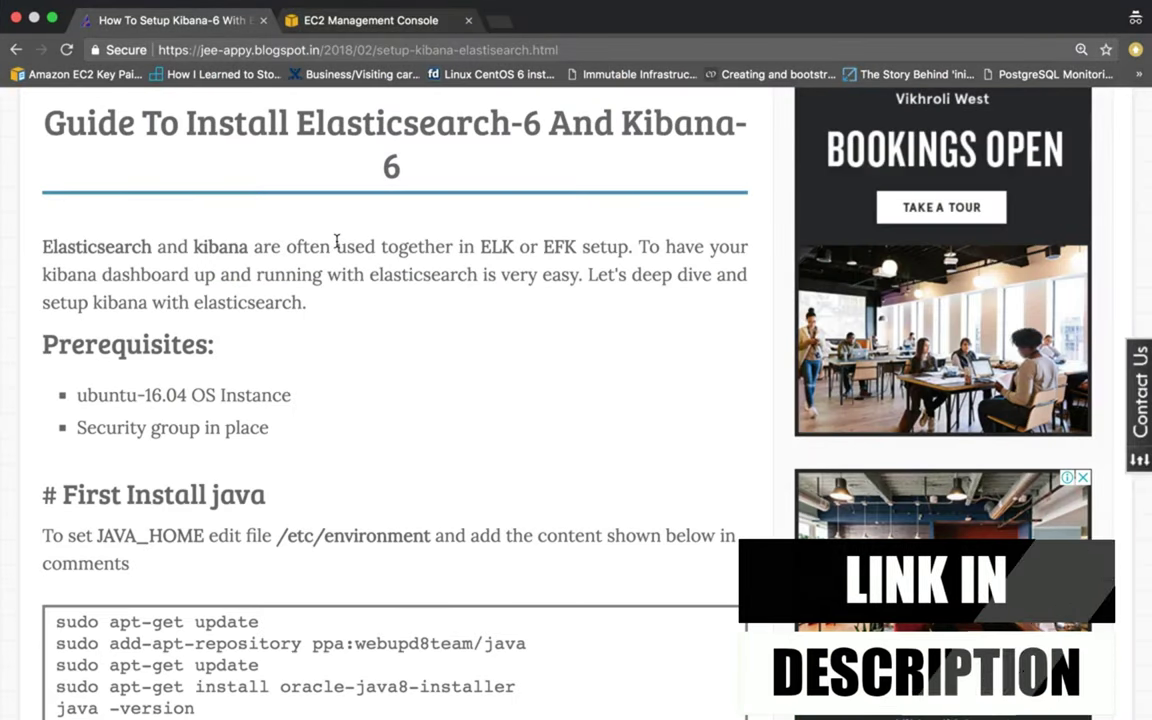
{"action": "scroll", "coordinate": [296, 319], "scroll_direction": "down", "scroll_amount": 2}
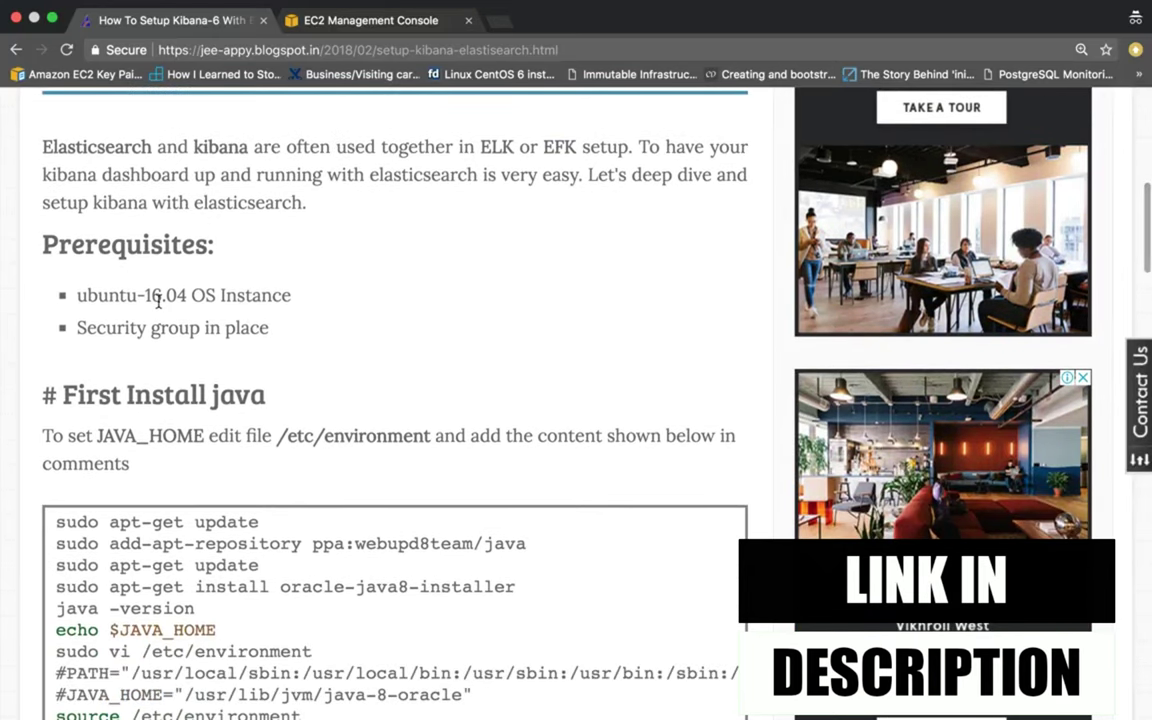
{"action": "scroll", "coordinate": [262, 357], "scroll_direction": "down", "scroll_amount": 1}
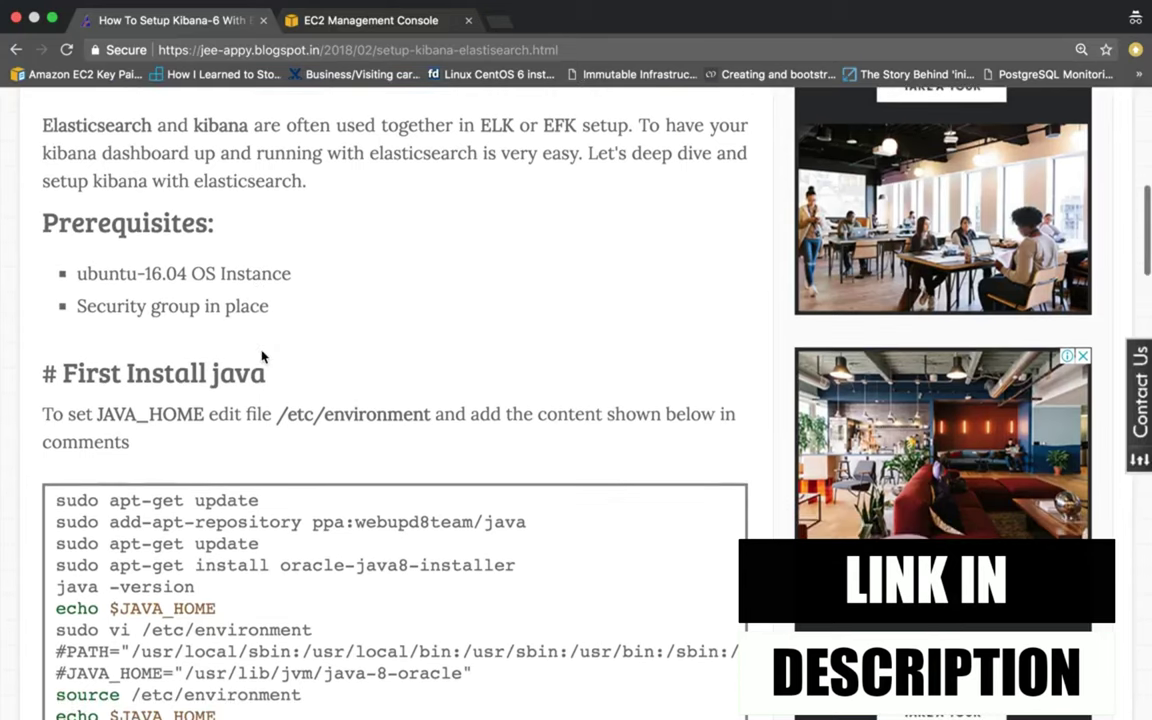
View the elasticsearch-kibana-sg inbound rules allowing HTTP port 80 and SSH port 22.
{"action": "left_click", "coordinate": [370, 20]}
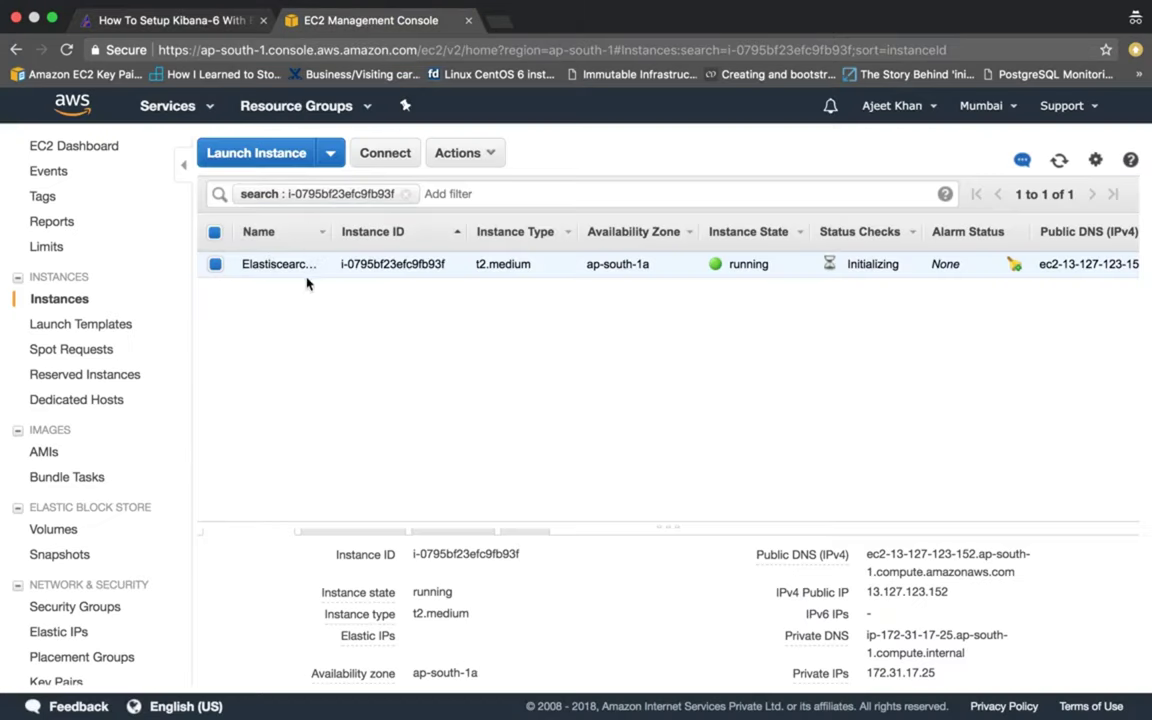
{"action": "left_click_drag", "start_coordinate": [340, 230], "coordinate": [534, 234]}
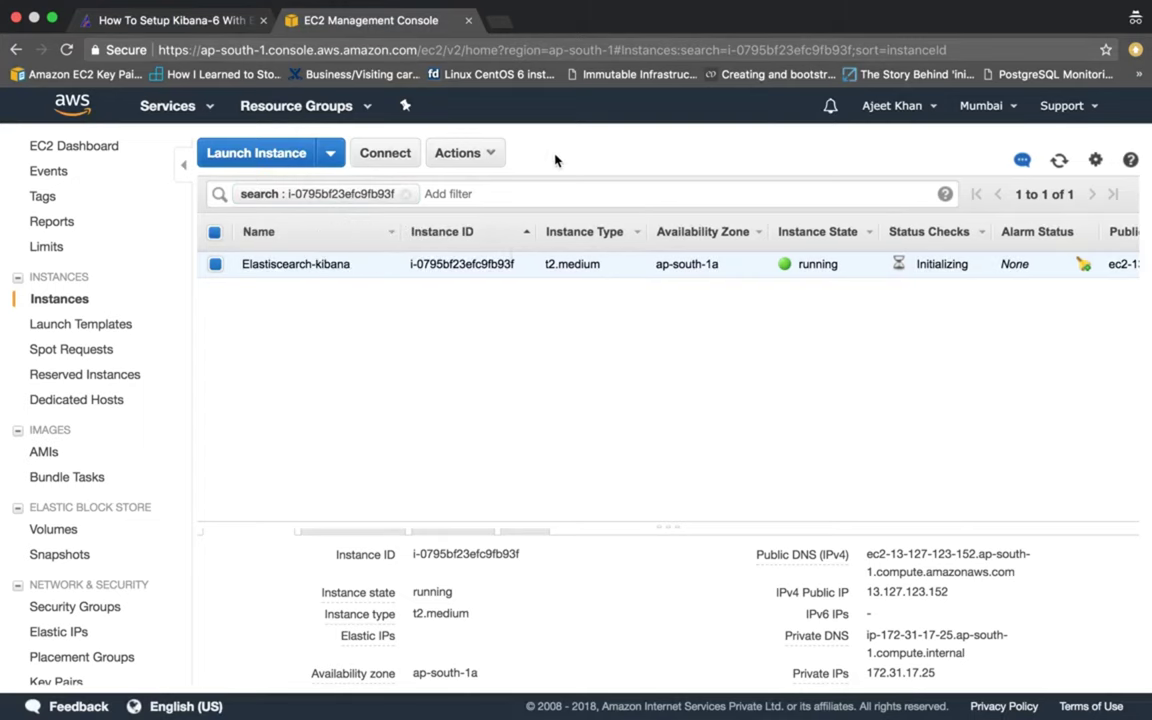
{"action": "scroll", "coordinate": [516, 590], "scroll_direction": "down", "scroll_amount": 3}
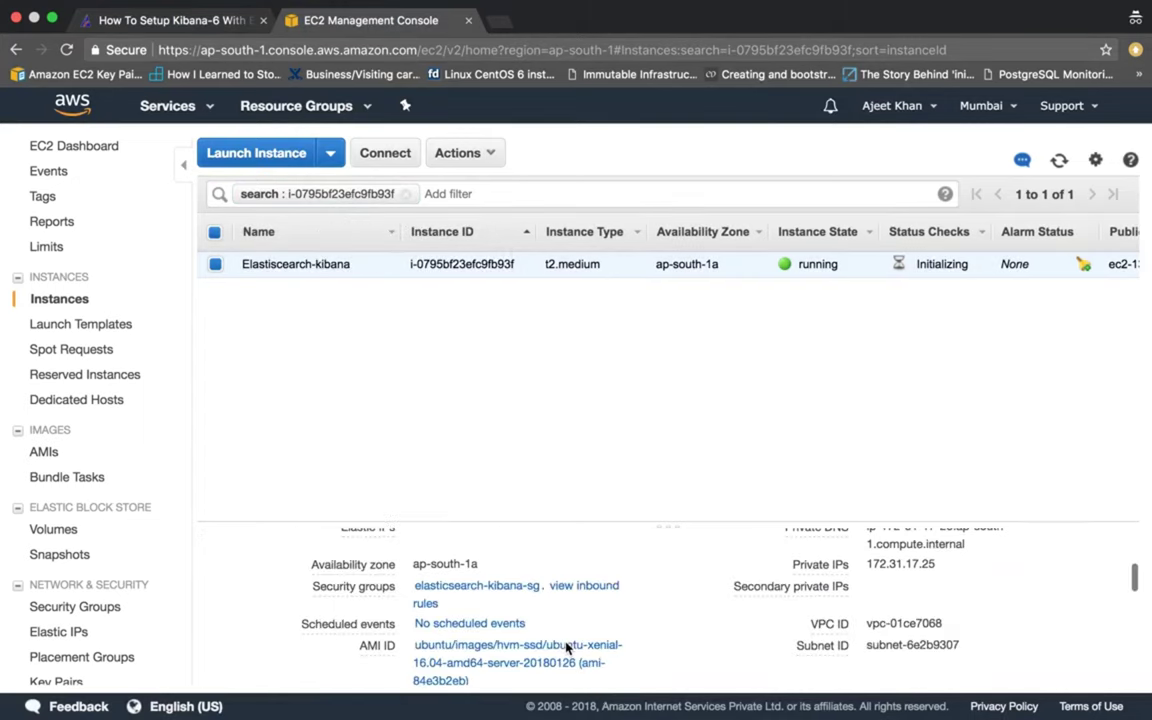
{"action": "scroll", "coordinate": [501, 615], "scroll_direction": "up", "scroll_amount": 1}
{"action": "scroll", "coordinate": [504, 612], "scroll_direction": "down", "scroll_amount": 1}
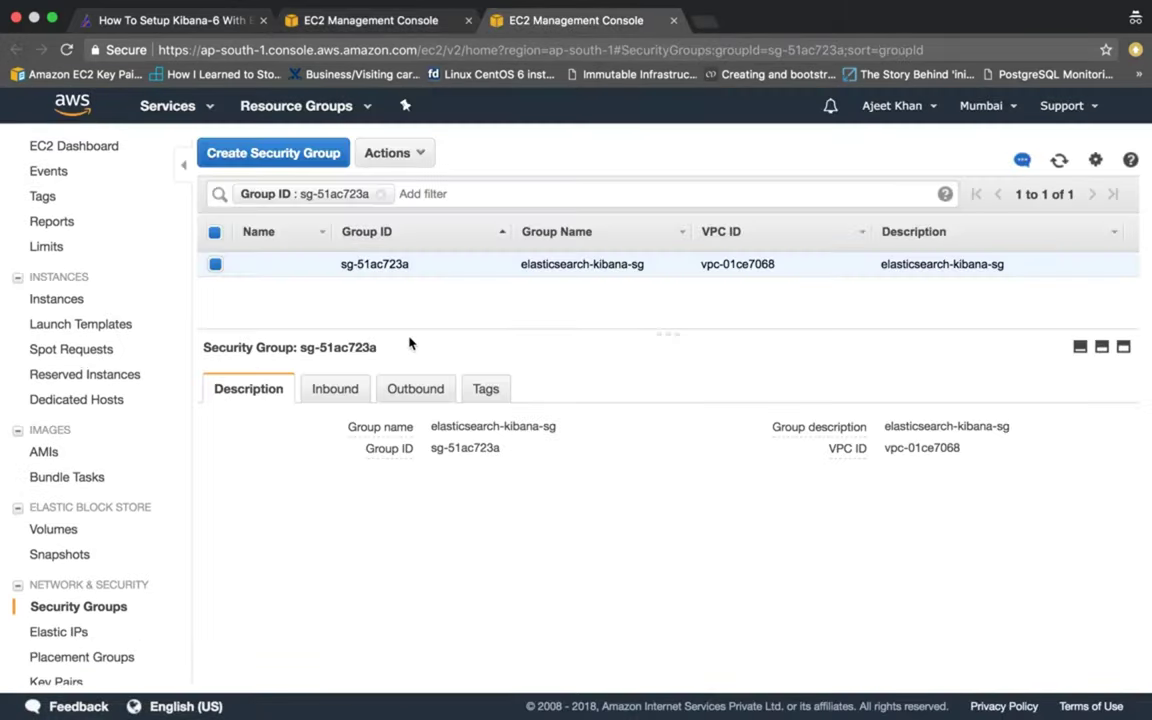
{"action": "left_click", "coordinate": [340, 390]}
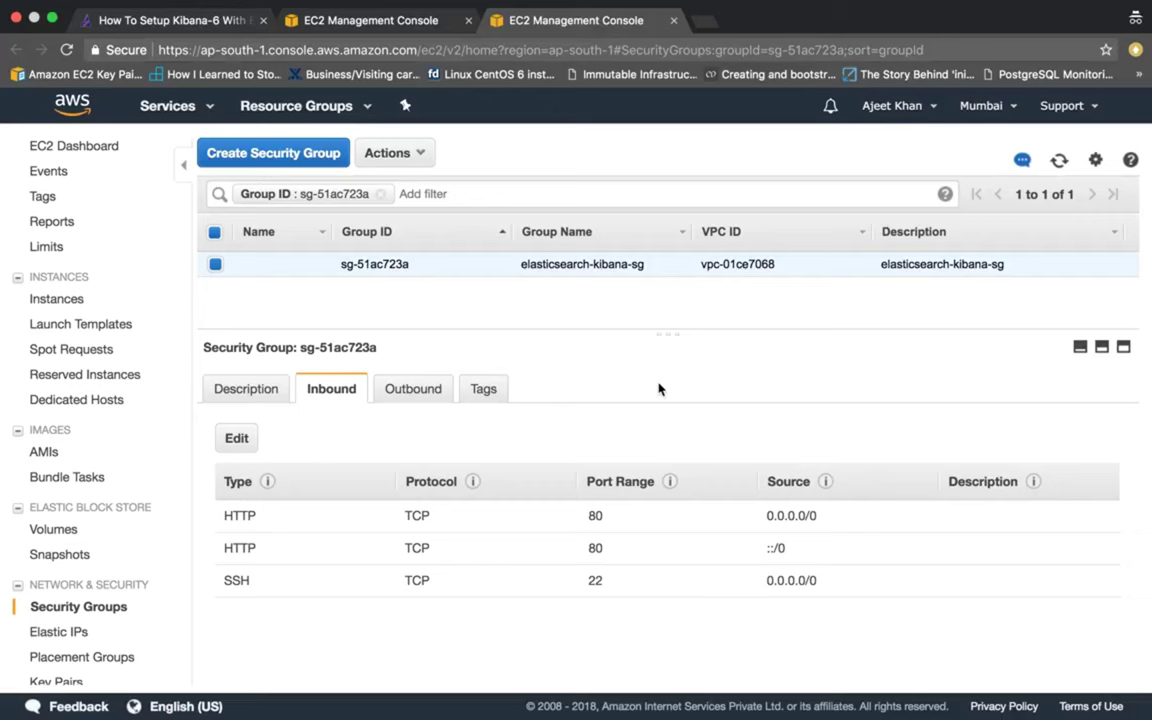
Run sudo apt-get update on the server using the guide's first command.
{"action": "key", "text": "ctrl+shift+Tab"}
{"action": "key", "text": "ctrl+shift+Tab"}
{"action": "scroll", "coordinate": [233, 316], "scroll_direction": "down", "scroll_amount": 1}
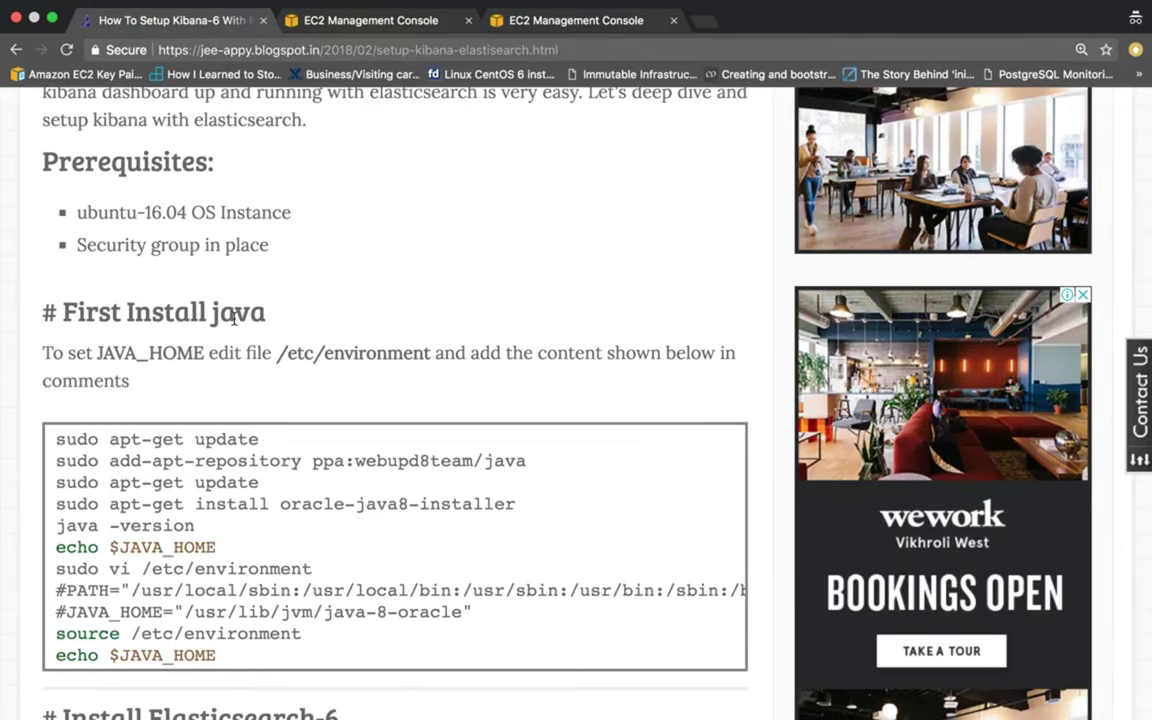
{"action": "scroll", "coordinate": [233, 316], "scroll_direction": "down", "scroll_amount": 1}
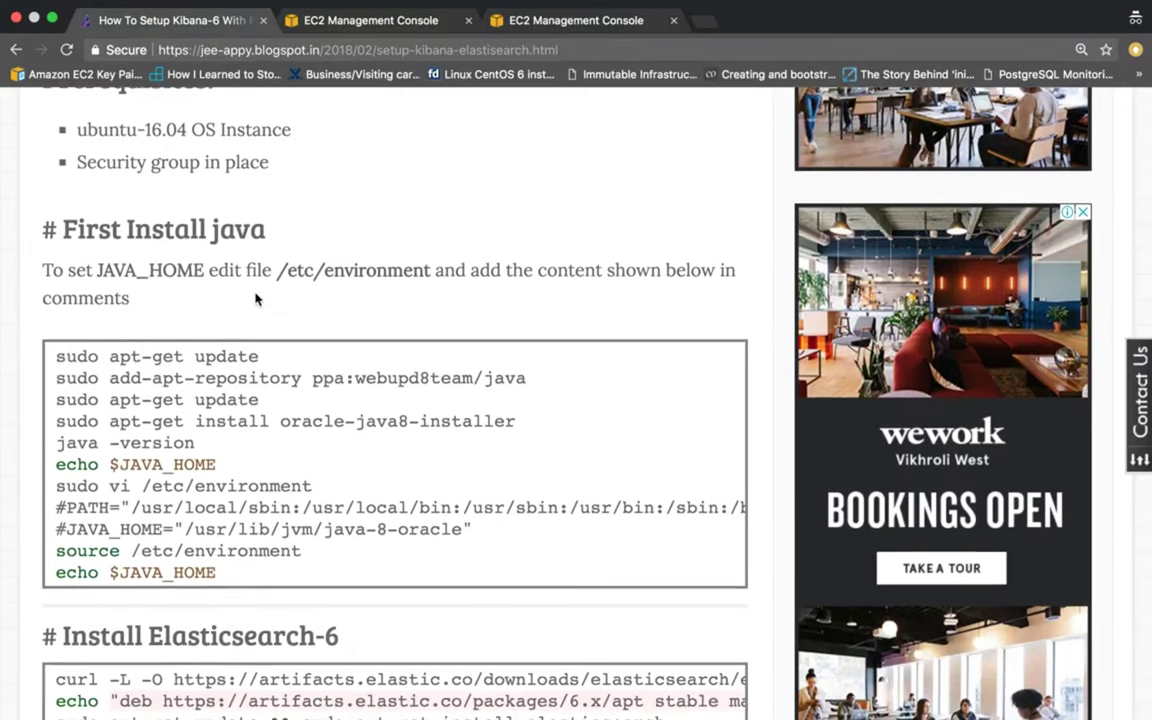
{"action": "left_click", "coordinate": [380, 22]}
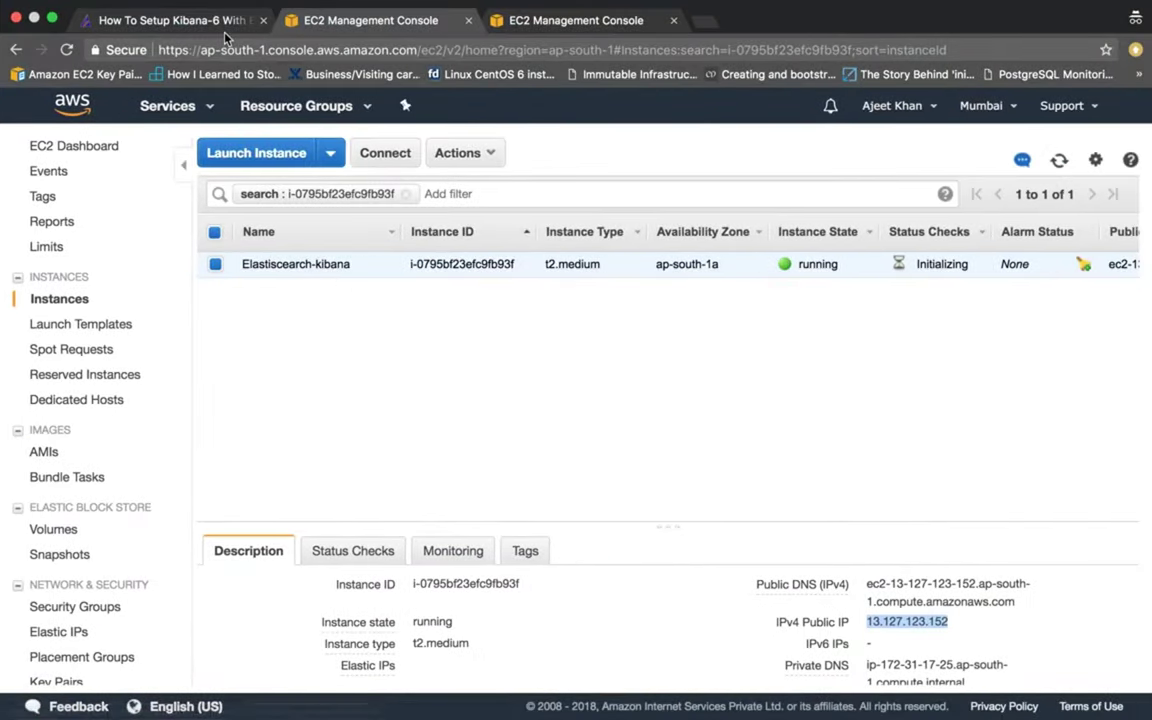
{"action": "left_click", "coordinate": [202, 24]}
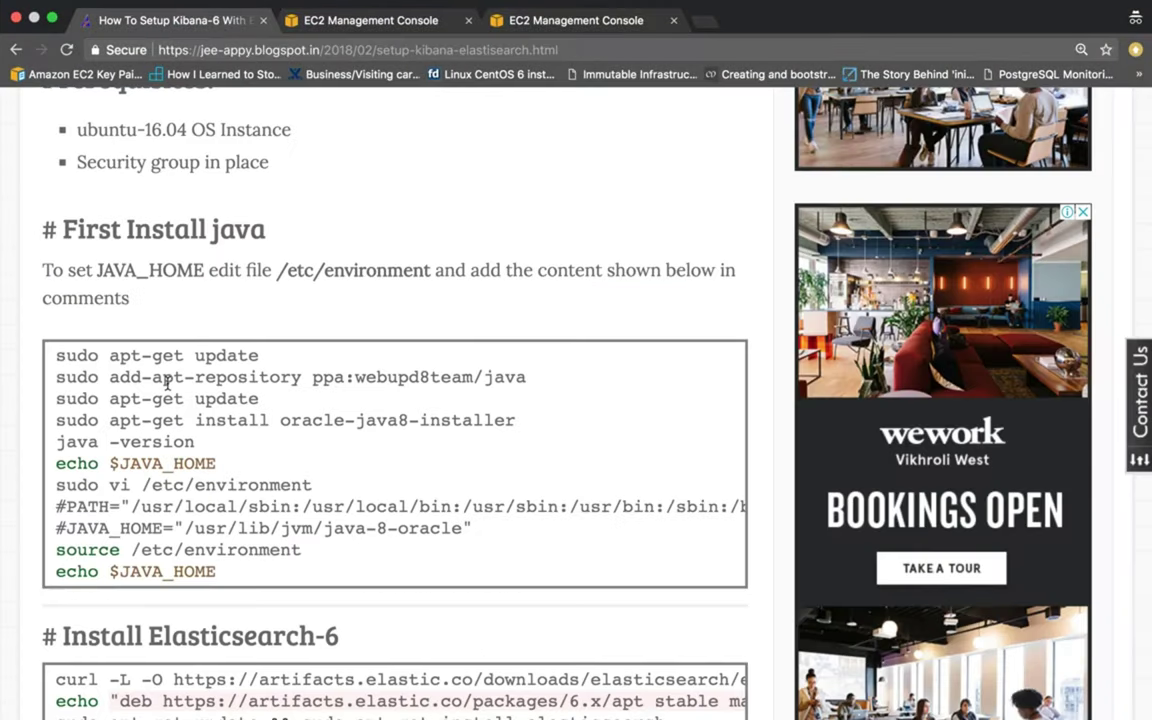
{"action": "scroll", "coordinate": [167, 383], "scroll_direction": "down", "scroll_amount": 1}
{"action": "left_click_drag", "start_coordinate": [54, 293], "coordinate": [262, 310]}
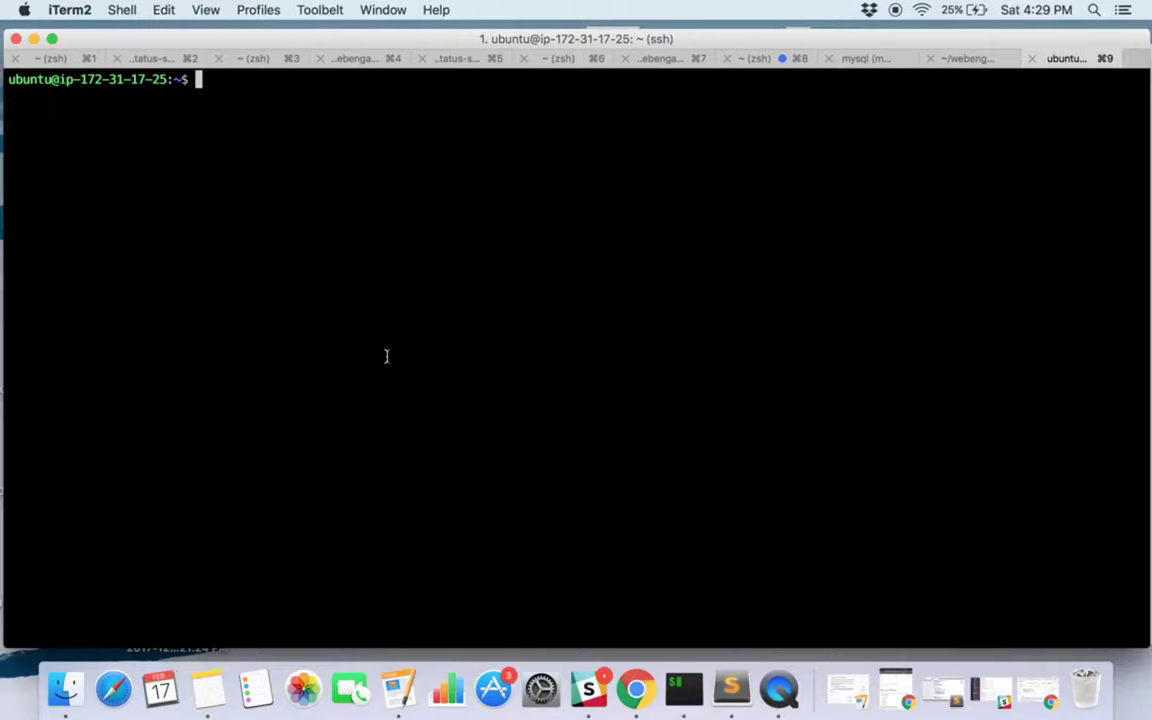
{"action": "type", "text": "sudo apt-get update"}
{"action": "key", "text": "Return"}
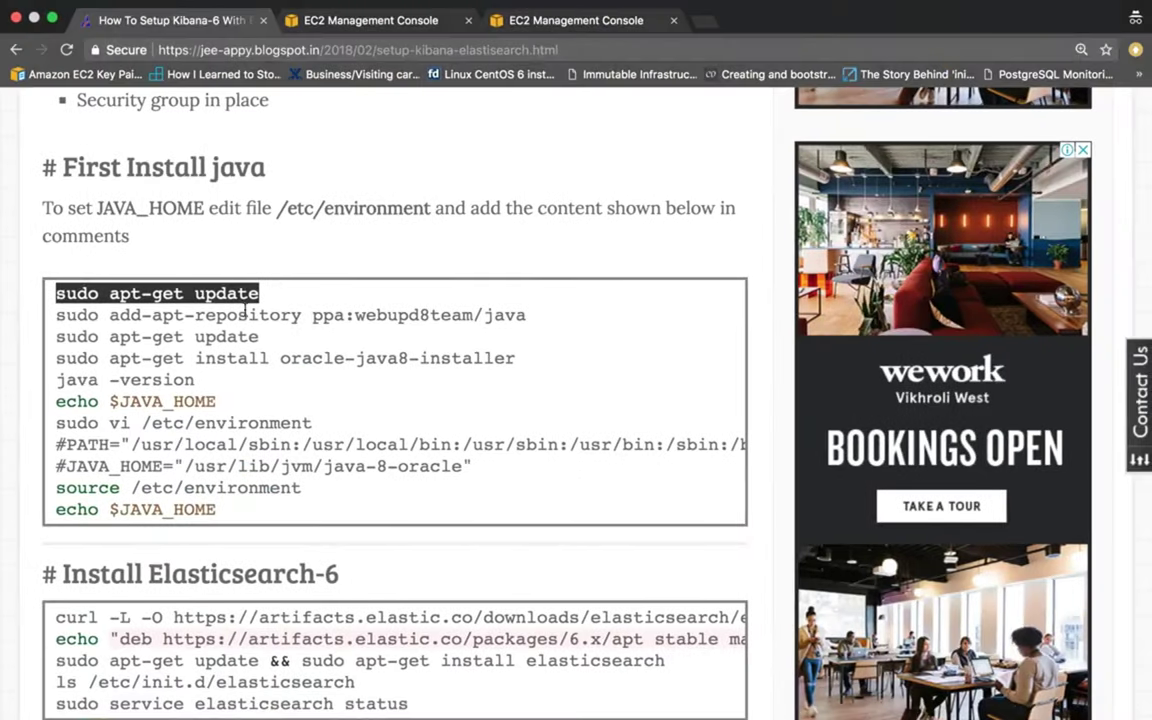
Add the webupd8team Java repository and refresh the package lists again.
{"action": "left_click", "coordinate": [545, 304]}
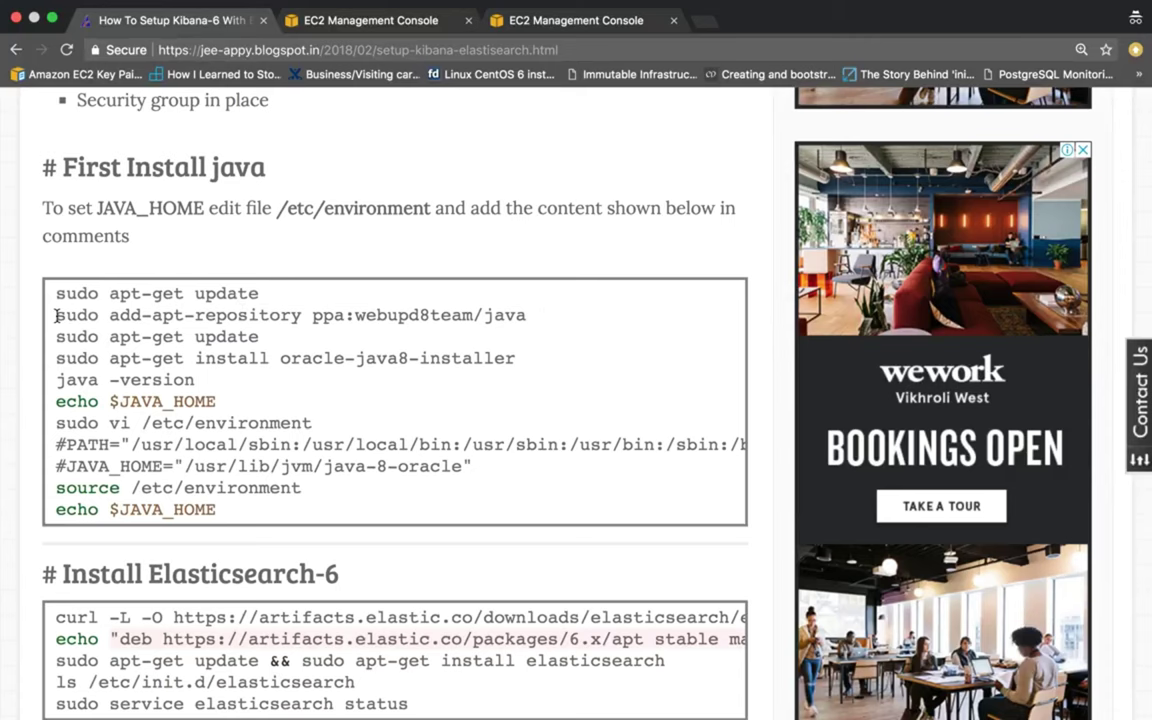
{"action": "left_click_drag", "start_coordinate": [56, 315], "coordinate": [525, 316]}
{"action": "key", "text": "super+c"}
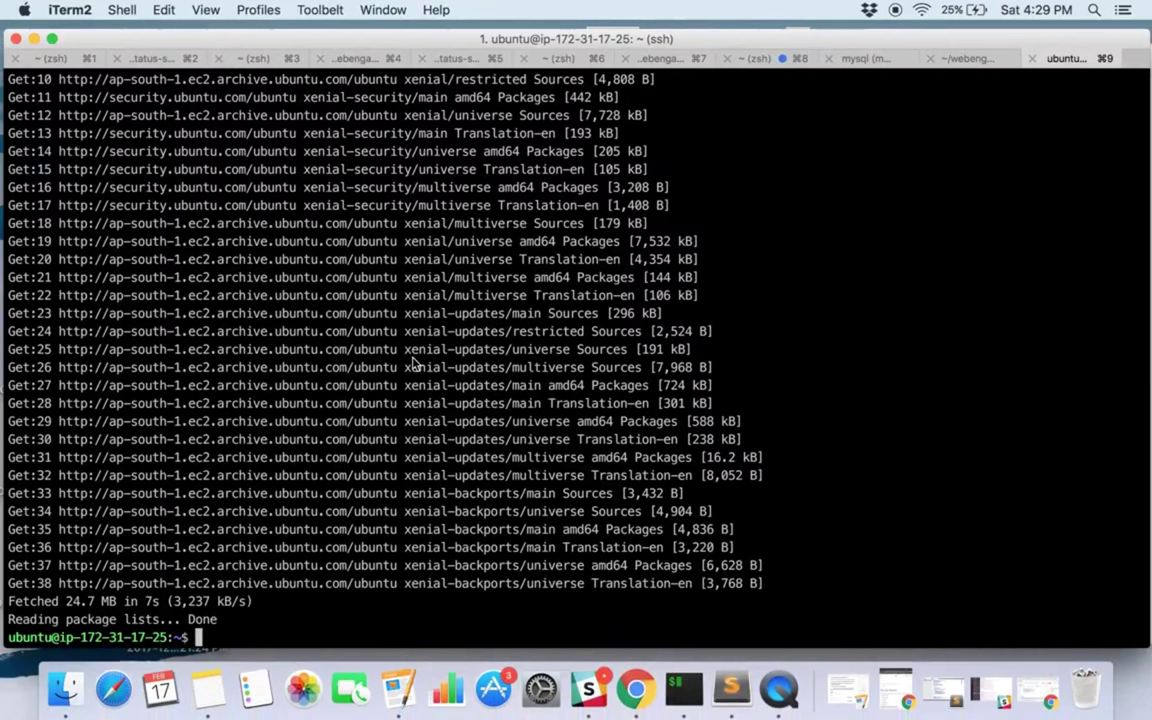
{"action": "key", "text": "Return"}
{"action": "key", "text": "Return"}
{"action": "key", "text": "Return"}
{"action": "key", "text": "super+v"}
{"action": "key", "text": "Return"}
{"action": "key", "text": "Return"}
{"action": "left_click_drag", "start_coordinate": [56, 336], "coordinate": [258, 336]}
{"action": "key", "text": "super+c"}
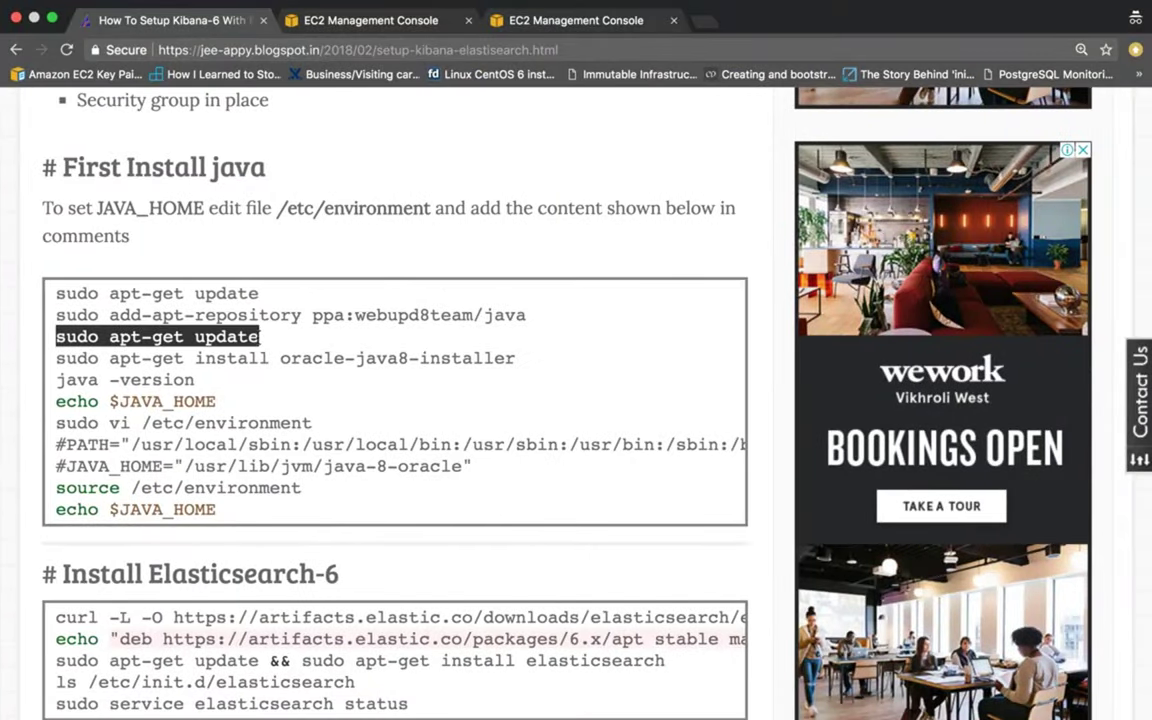
{"action": "key", "text": "super+v"}
{"action": "key", "text": "Return"}
Install oracle-java8-installer and accept the Oracle license terms.
{"action": "left_click_drag", "start_coordinate": [56, 358], "coordinate": [515, 358]}
{"action": "key", "text": "super+c"}
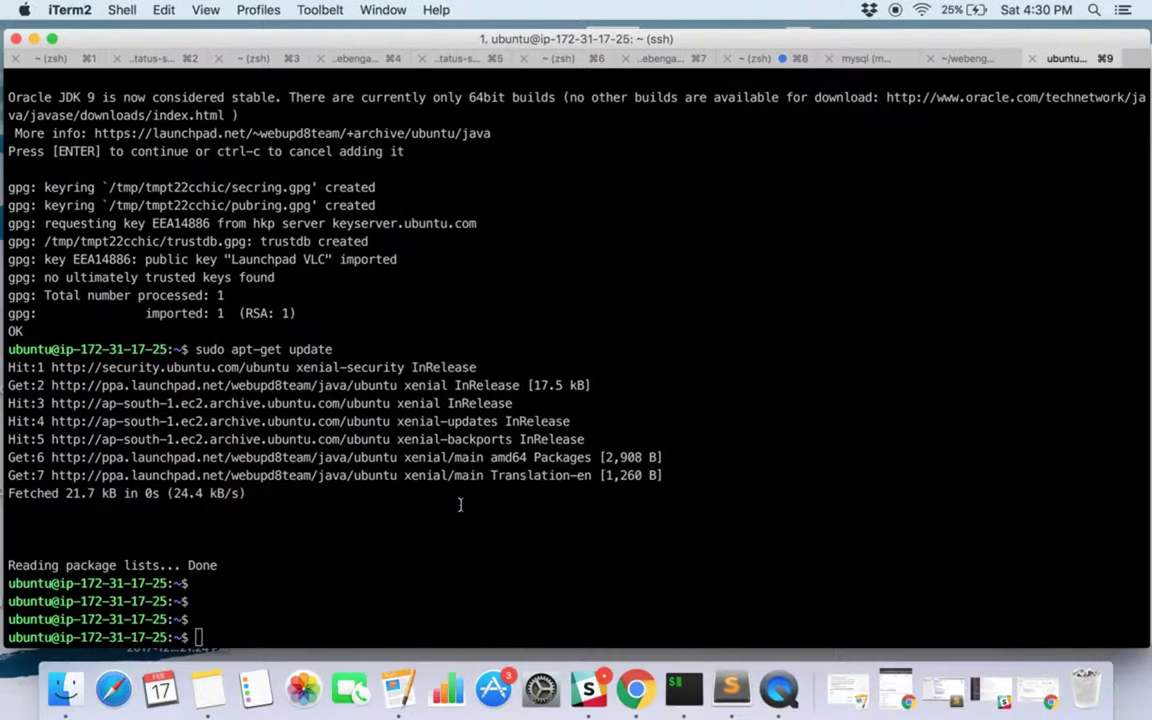
{"action": "key", "text": "super+v"}
{"action": "key", "text": "Return"}
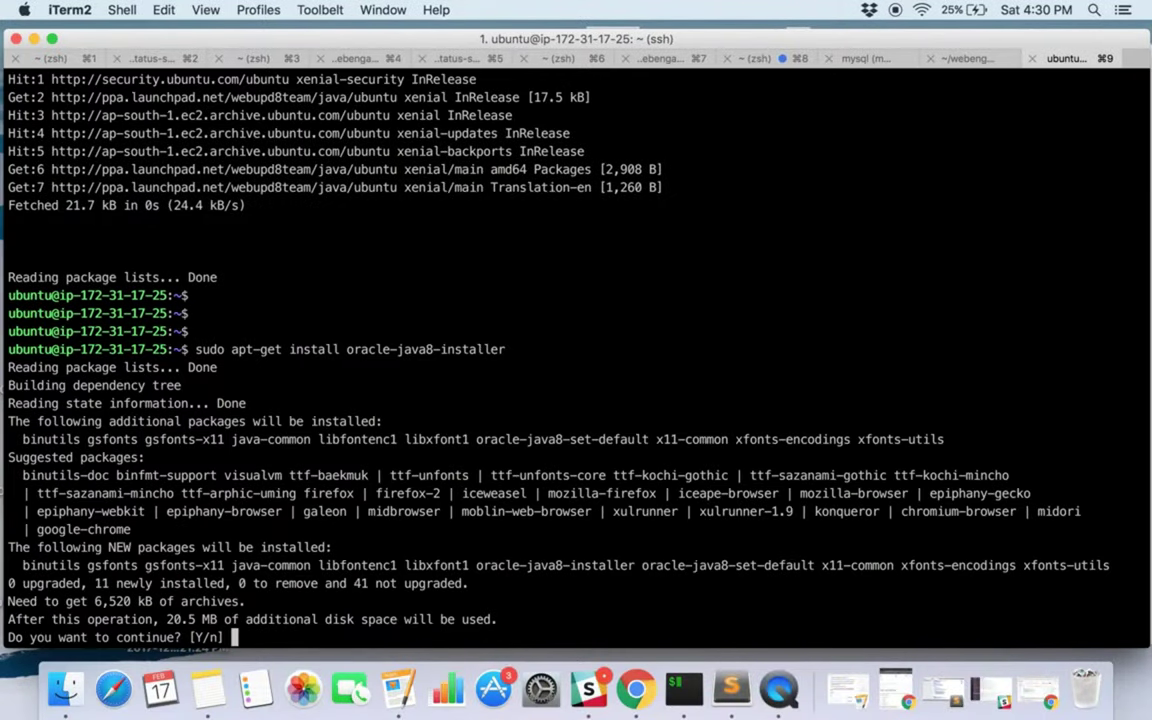
{"action": "key", "text": "Return"}
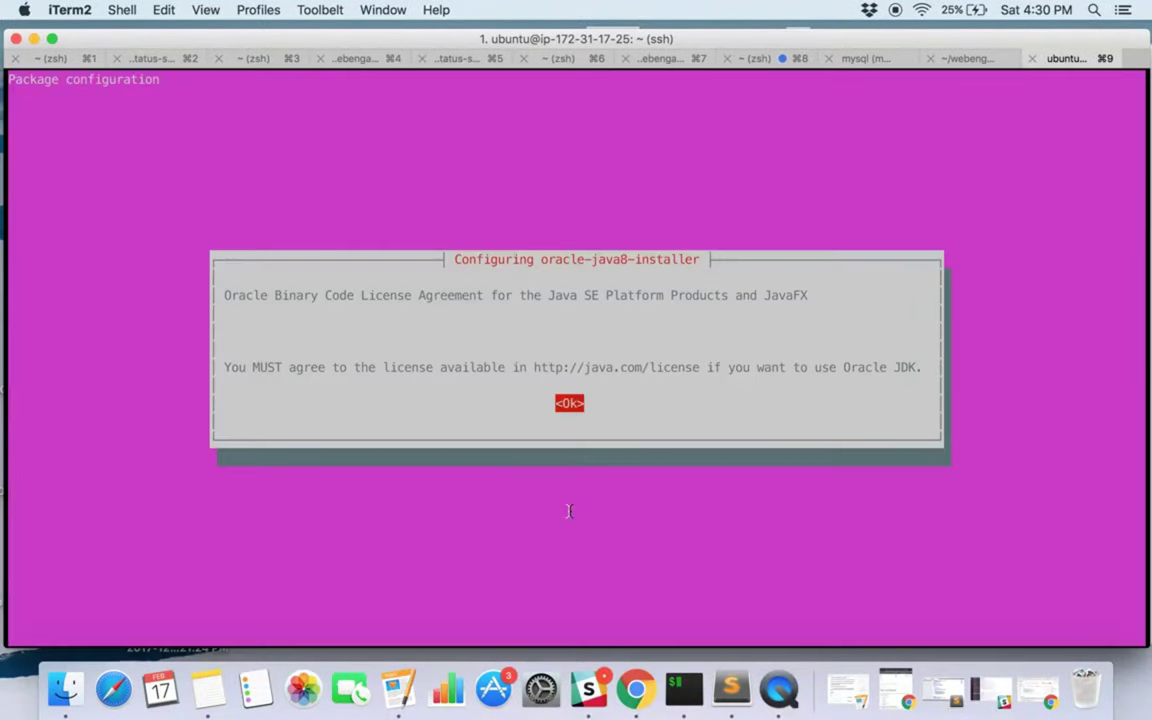
{"action": "key", "text": "Return"}
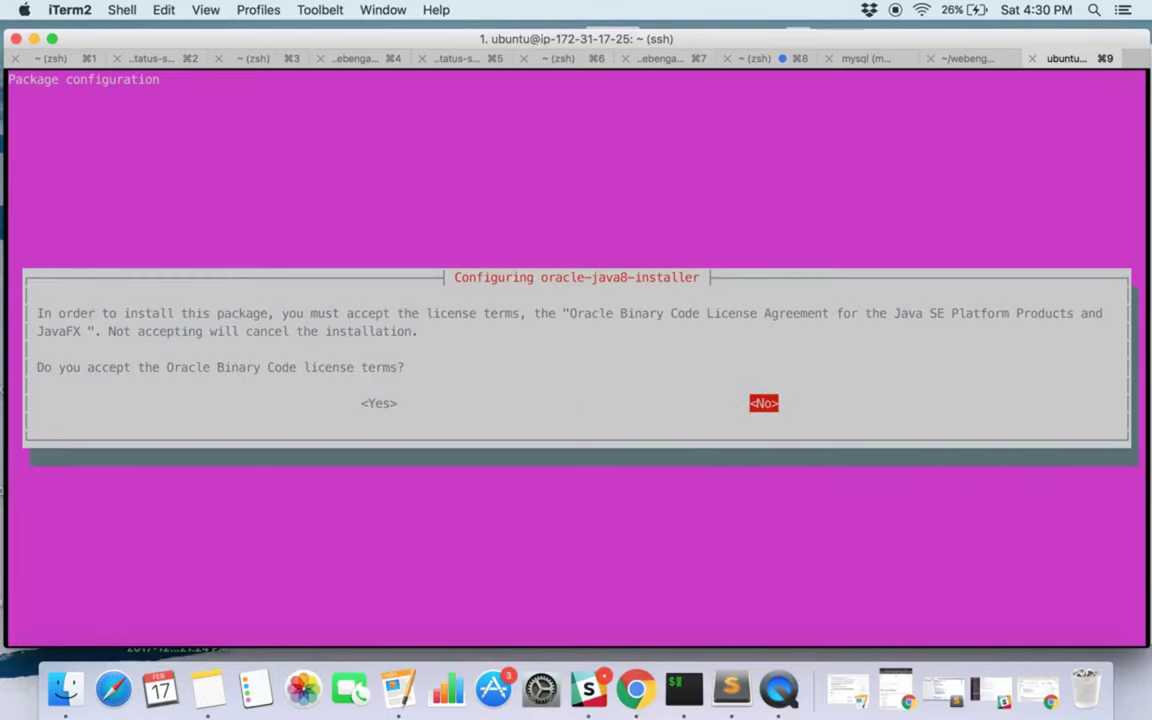
{"action": "key", "text": "Left"}
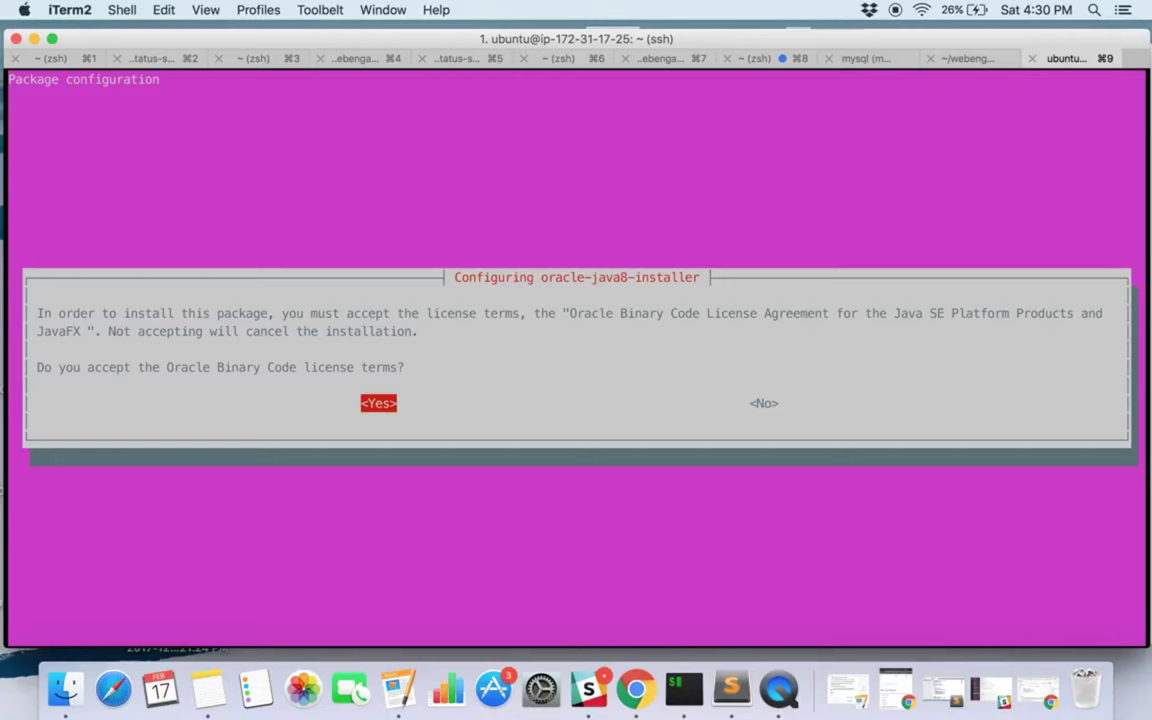
{"action": "key", "text": "Return"}
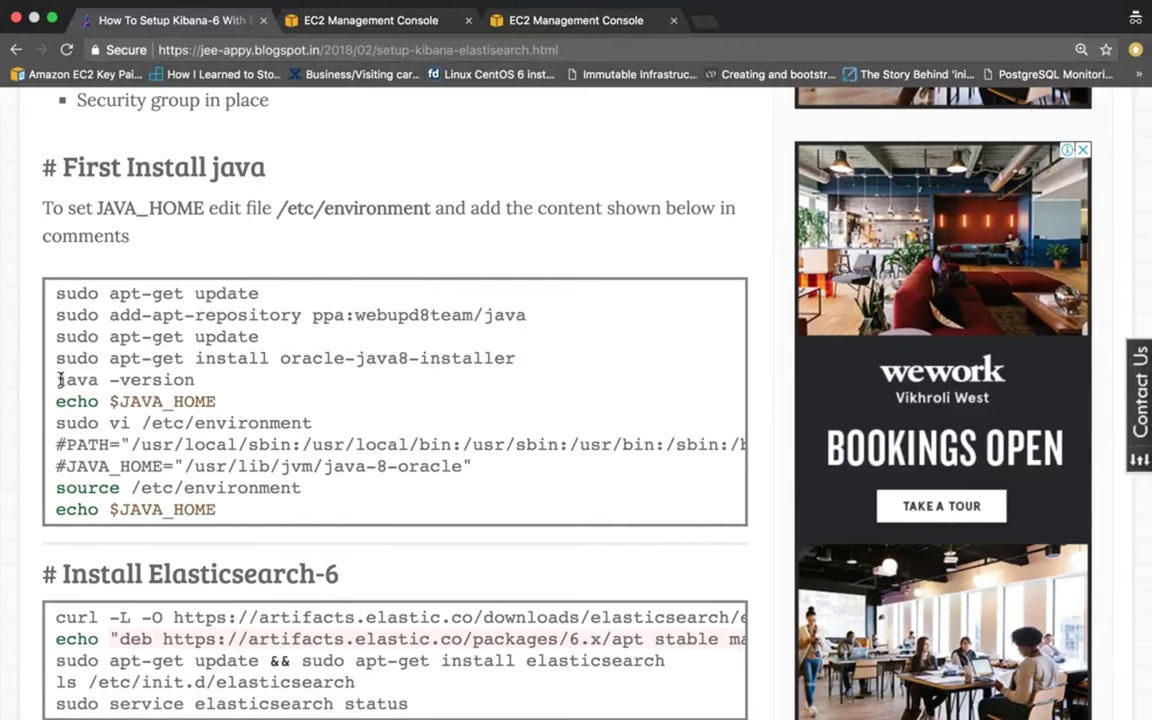
Run java -version to confirm Java 1.8.0_161 is installed.
{"action": "left_click_drag", "start_coordinate": [56, 380], "coordinate": [220, 385]}
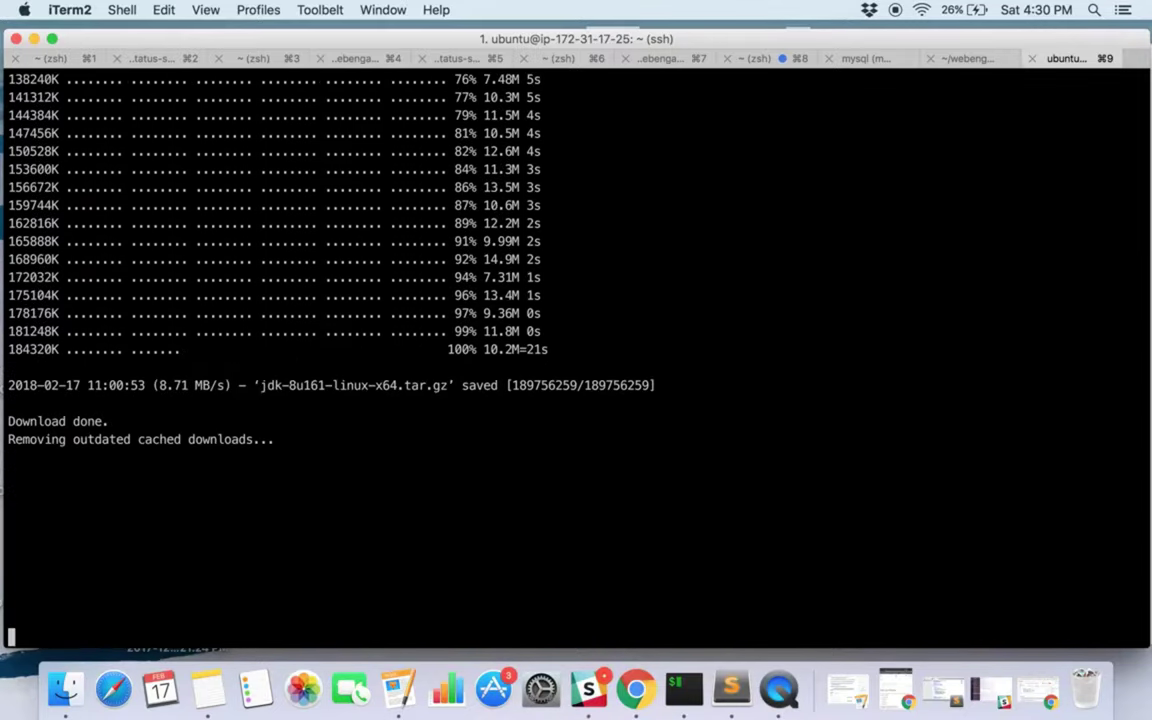
{"action": "key", "text": "Return"}
{"action": "key", "text": "Return"}
{"action": "key", "text": "Return"}
{"action": "key", "text": "Return"}
{"action": "key", "text": "Return"}
{"action": "key", "text": "Return"}
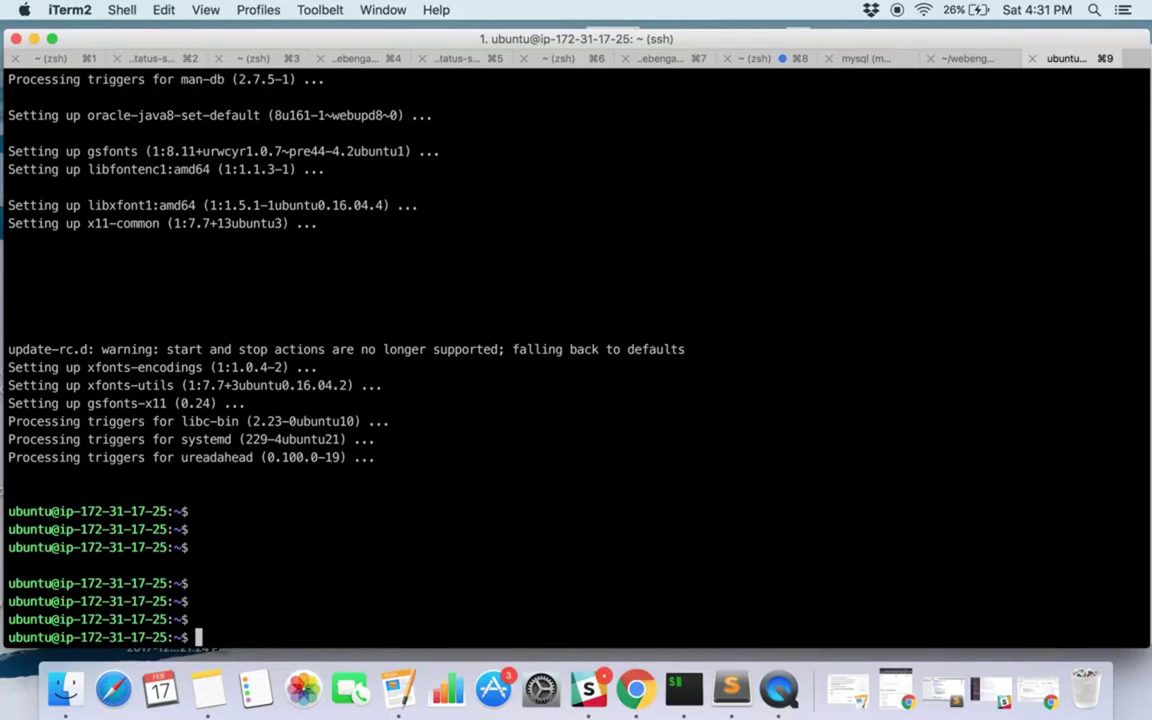
{"action": "type", "text": "java -version"}
{"action": "key", "text": "Return"}
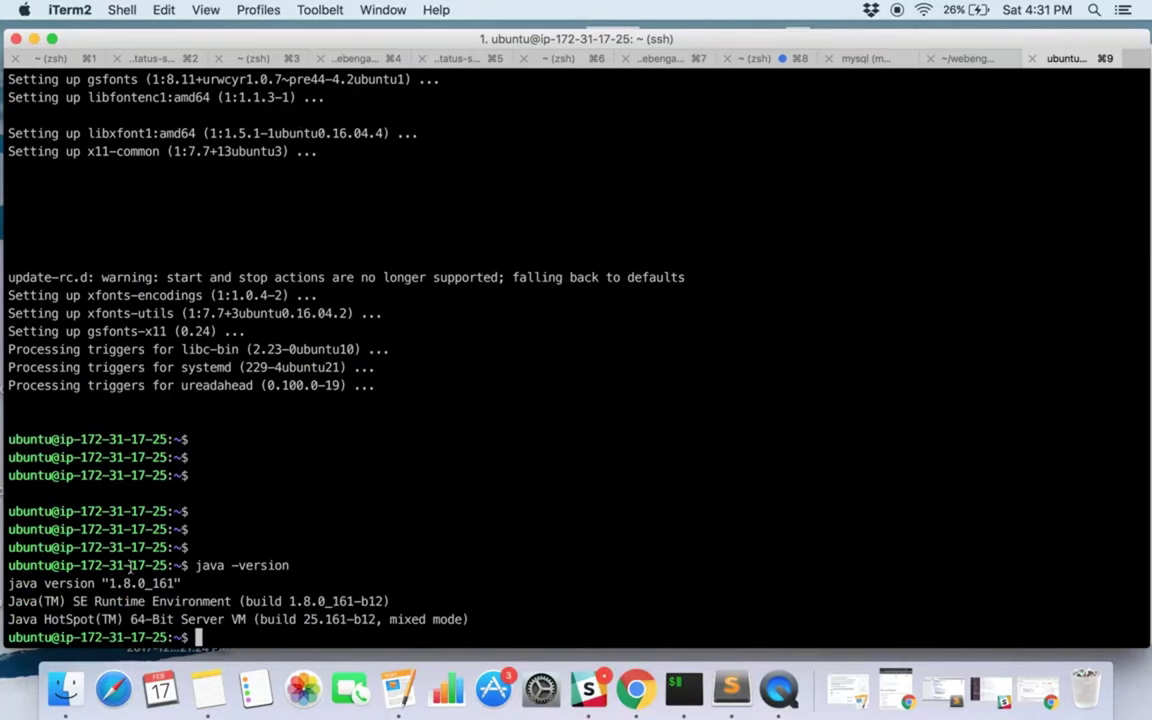
{"action": "key", "text": "ctrl+Right"}
{"action": "left_click_drag", "start_coordinate": [56, 401], "coordinate": [230, 405]}
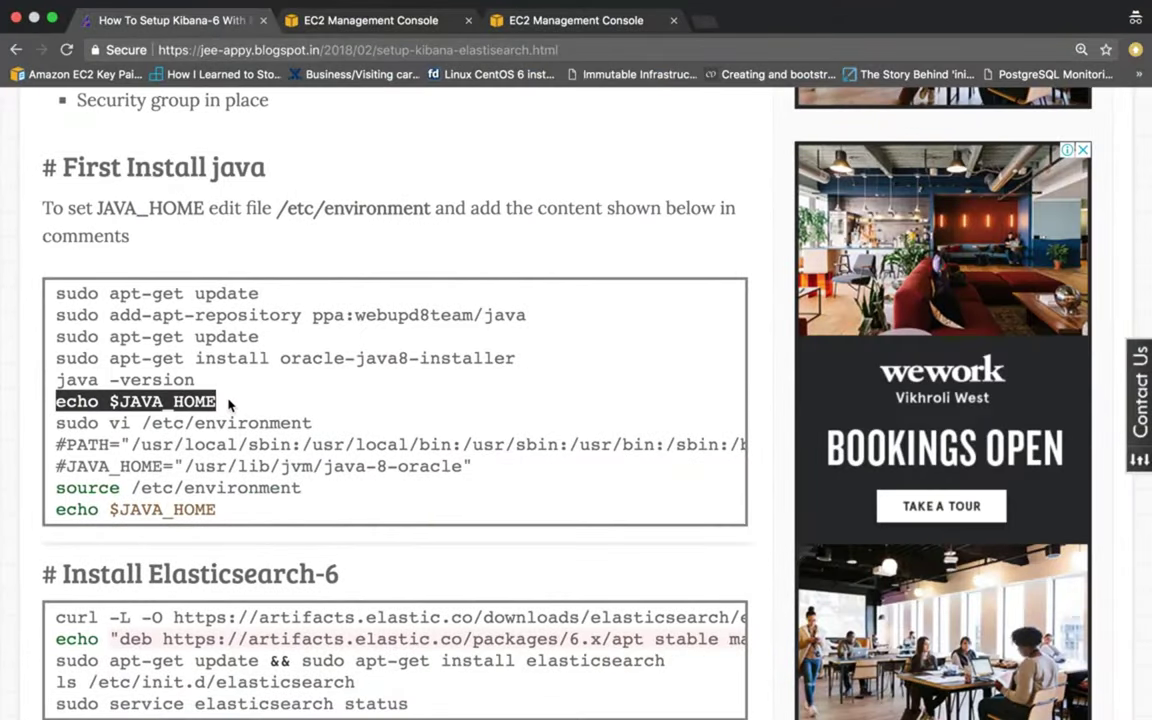
Edit /etc/environment with sudo vi in the terminal.
{"action": "key", "text": "ctrl+Left"}
{"action": "key", "text": "ctrl+Right"}
{"action": "left_click_drag", "start_coordinate": [52, 425], "coordinate": [314, 429]}
{"action": "key", "text": "super+c"}
{"action": "key", "text": "ctrl+Left"}
{"action": "key", "text": "super+v"}
{"action": "key", "text": "Return"}
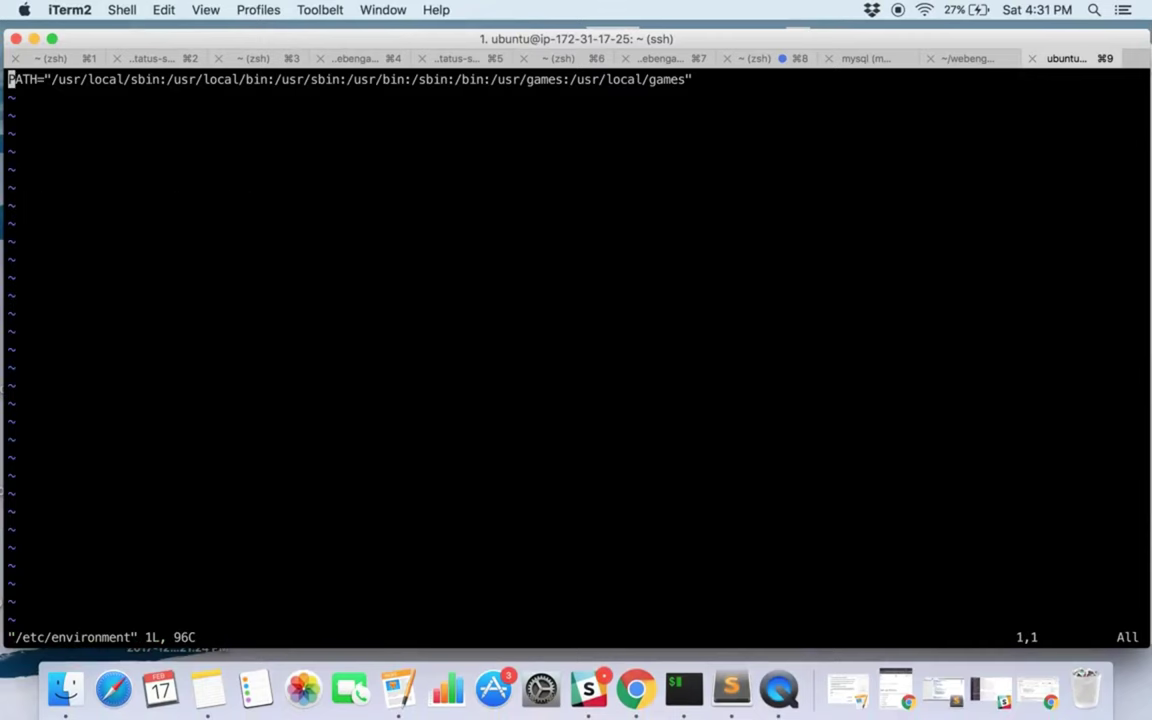
Add JAVA_HOME="/usr/lib/jvm/java-8-oracle" below the PATH line and save with :wq.
{"action": "key", "text": "o"}
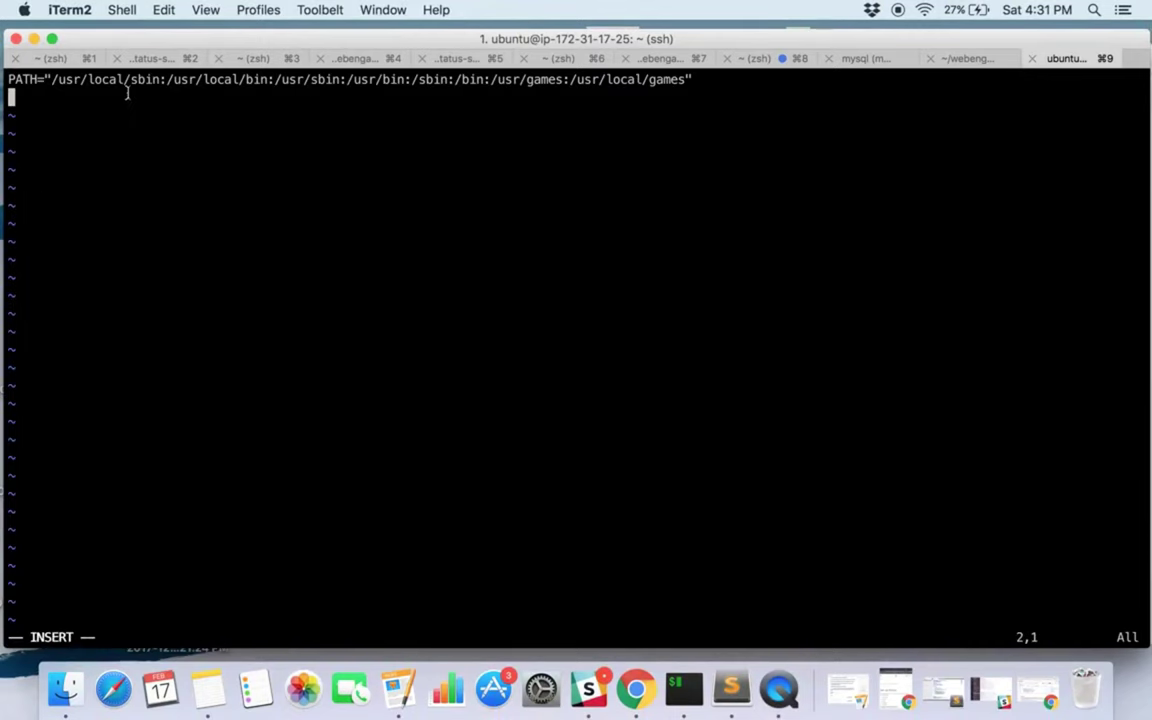
{"action": "key", "text": "ctrl+Right"}
{"action": "left_click", "coordinate": [84, 455]}
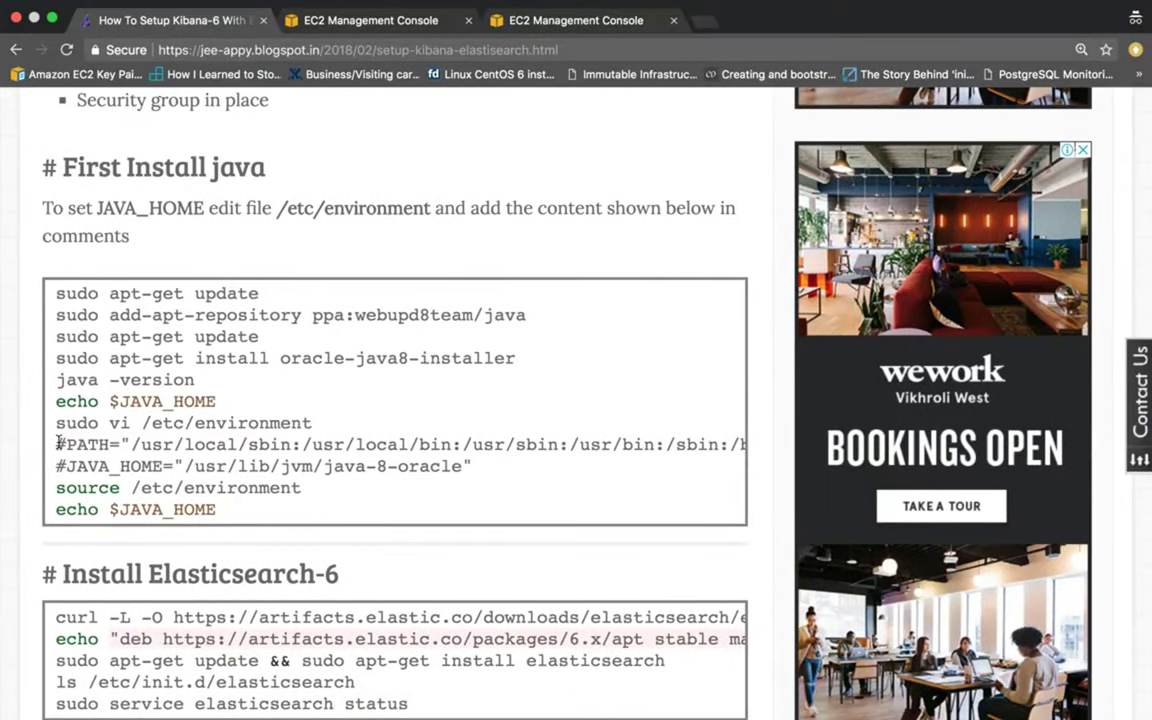
{"action": "left_click_drag", "start_coordinate": [58, 442], "coordinate": [518, 463]}
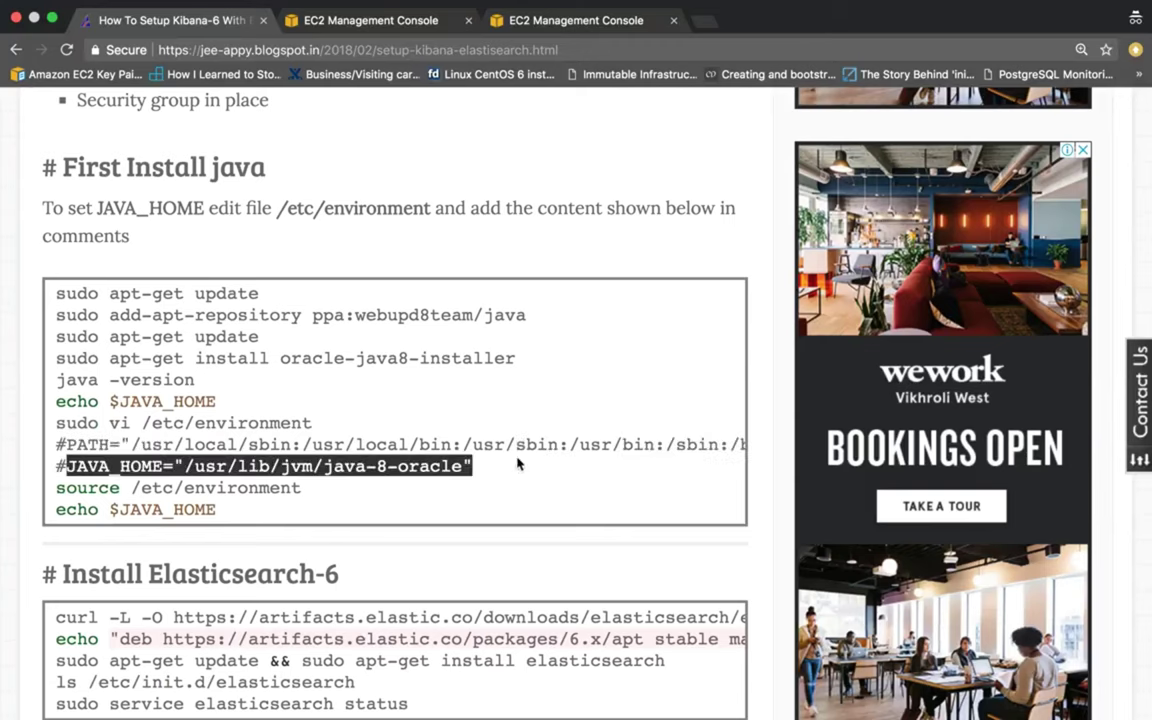
{"action": "key", "text": "super+c"}
{"action": "key", "text": "ctrl+Left"}
{"action": "key", "text": "super+v"}
{"action": "key", "text": "Escape"}
{"action": "type", "text": ":wq"}
{"action": "key", "text": "Return"}
Reload with source /etc/environment and echo $JAVA_HOME to show /usr/lib/jvm/java-8-oracle.
{"action": "key", "text": "ctrl+Right"}
{"action": "left_click_drag", "start_coordinate": [57, 487], "coordinate": [316, 489]}
{"action": "key", "text": "super+c"}
{"action": "key", "text": "ctrl+Left"}
{"action": "key", "text": "super+v"}
{"action": "key", "text": "Return"}
{"action": "key", "text": "Return"}
{"action": "key", "text": "Return"}
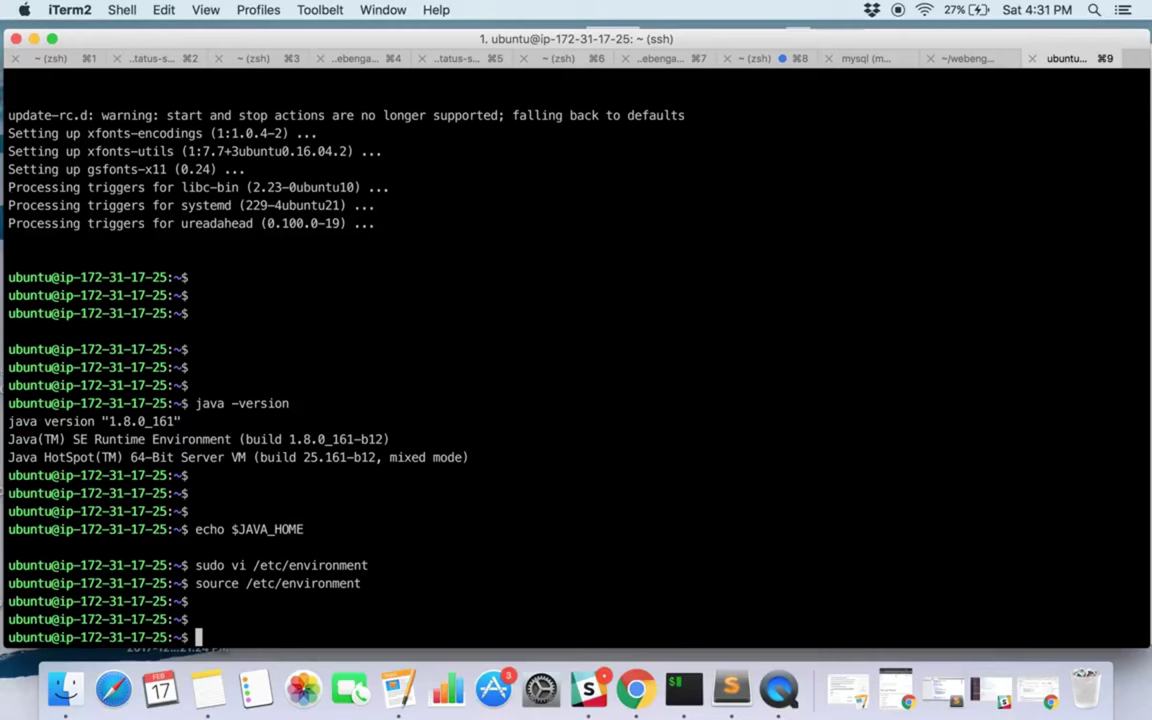
{"action": "left_click_drag", "start_coordinate": [195, 529], "coordinate": [303, 529]}
{"action": "key", "text": "super+c"}
{"action": "key", "text": "super+v"}
{"action": "key", "text": "Return"}
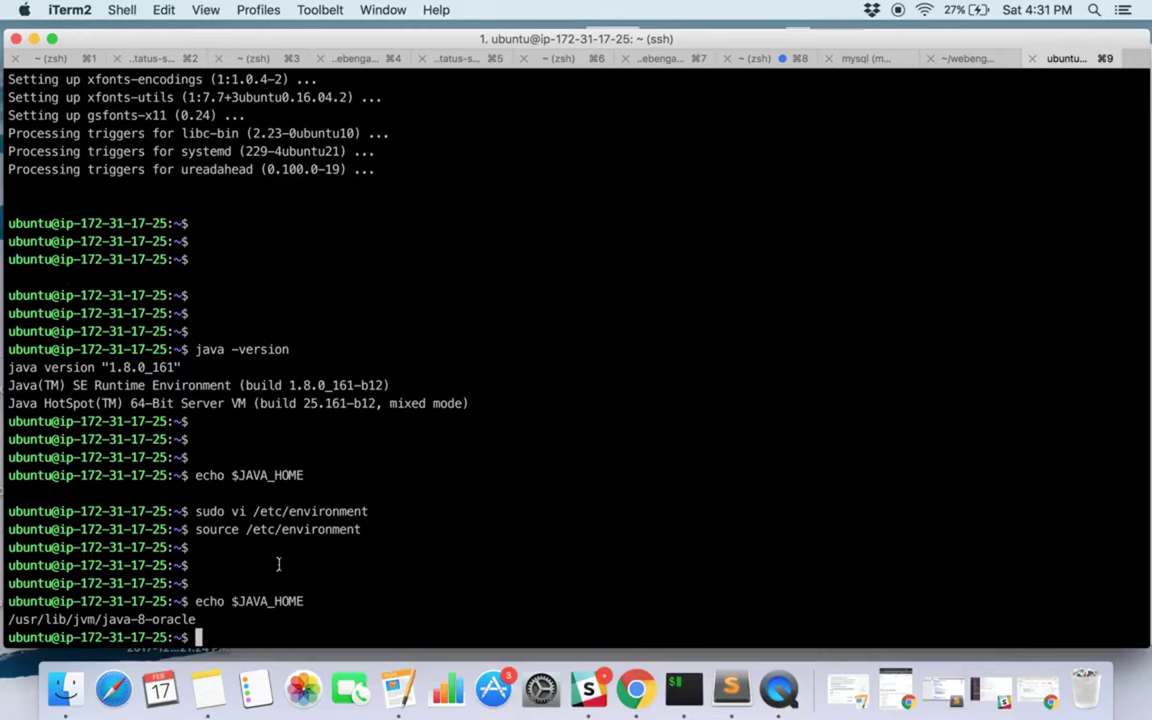
{"action": "key", "text": "ctrl+Right"}
Import the Elasticsearch signing key with the guide's curl command.
{"action": "left_click", "coordinate": [164, 544]}
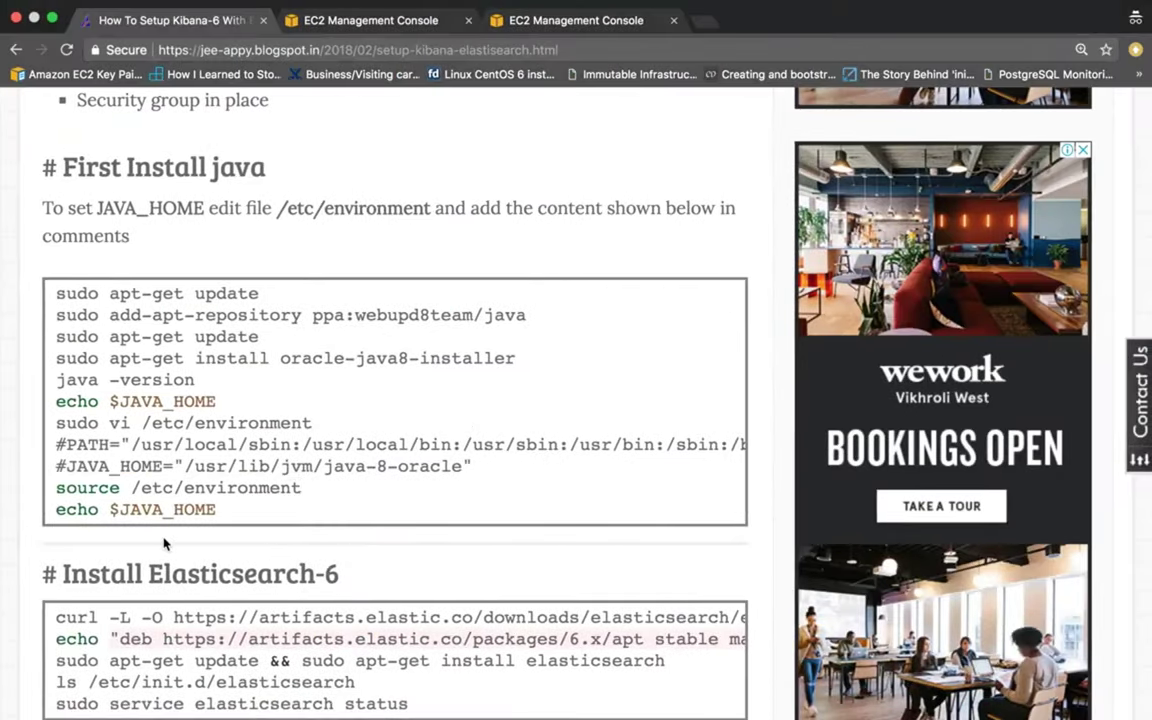
{"action": "scroll", "coordinate": [164, 544], "scroll_direction": "down", "scroll_amount": 5}
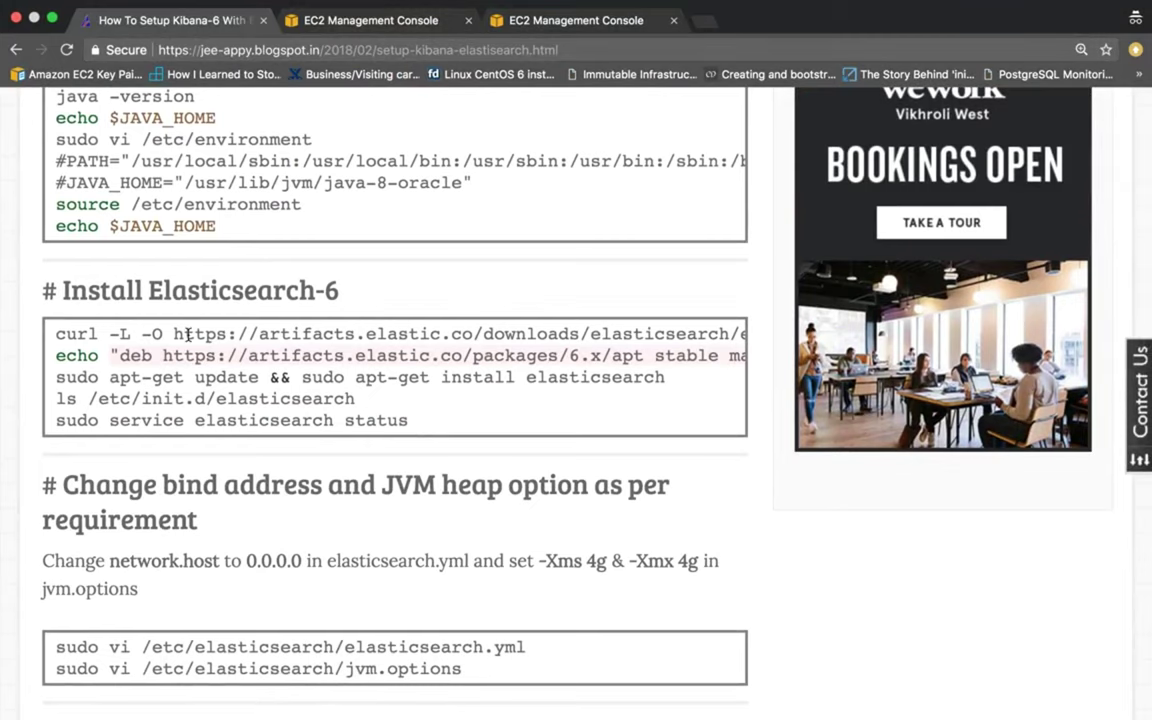
{"action": "triple_click", "coordinate": [188, 335]}
{"action": "key", "text": "super+c"}
{"action": "key", "text": "ctrl+Right"}
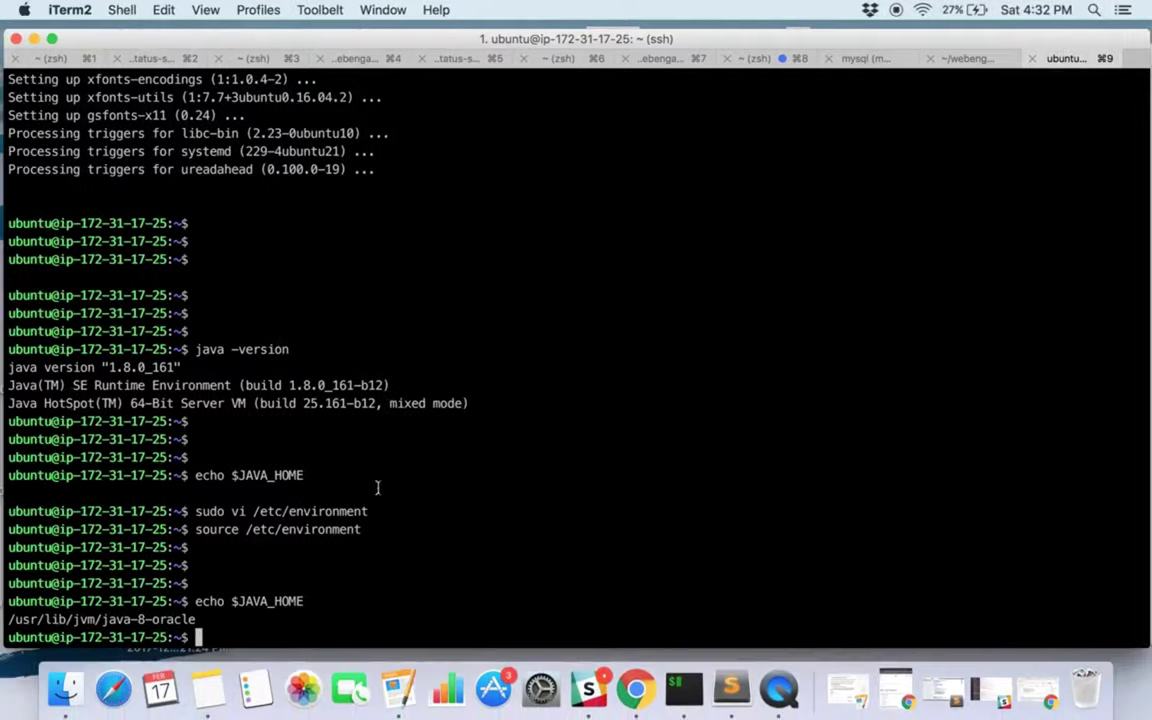
{"action": "key", "text": "super+v"}
{"action": "key", "text": "Return"}
{"action": "key", "text": "ctrl+Left"}
Add the elastic 6.x apt repository with the echo command.
{"action": "triple_click", "coordinate": [178, 357]}
{"action": "key", "text": "super+c"}
{"action": "key", "text": "ctrl+Right"}
{"action": "key", "text": "super+v"}
{"action": "key", "text": "Return"}
{"action": "key", "text": "ctrl+Left"}
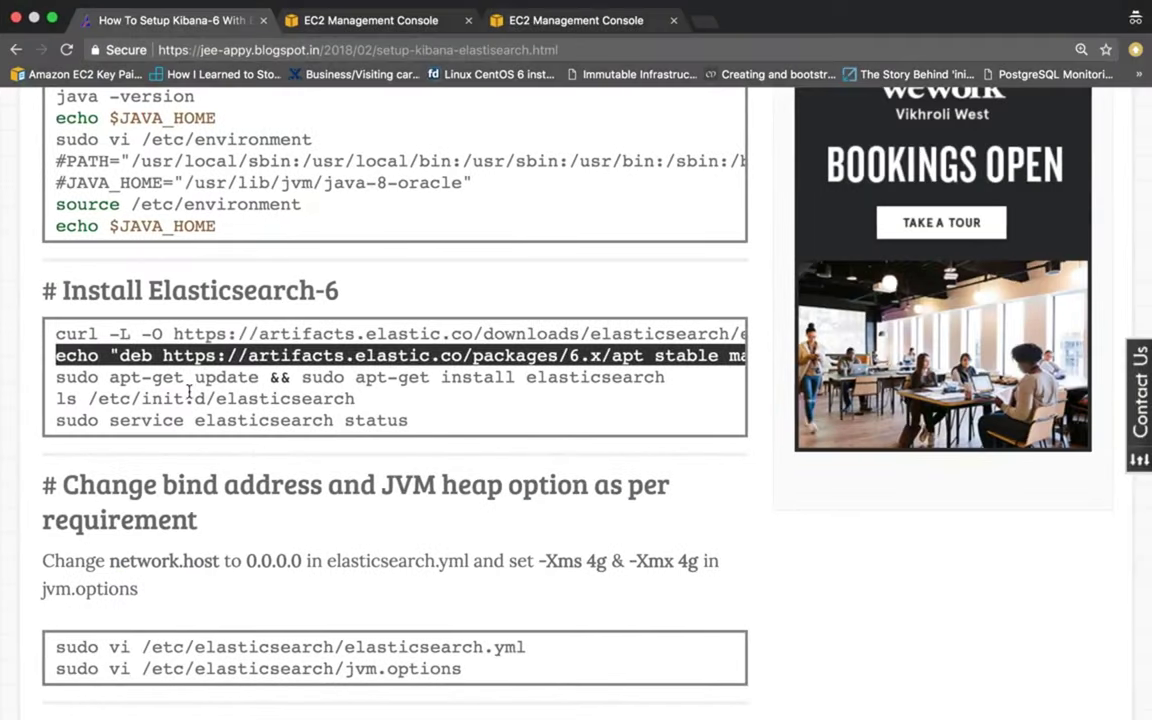
Install Elasticsearch with apt-get, answering y to the confirmation.
{"action": "triple_click", "coordinate": [178, 378]}
{"action": "key", "text": "super+c"}
{"action": "key", "text": "ctrl+Right"}
{"action": "key", "text": "super+v"}
{"action": "key", "text": "Return"}
{"action": "type", "text": "y"}
{"action": "key", "text": "Return"}
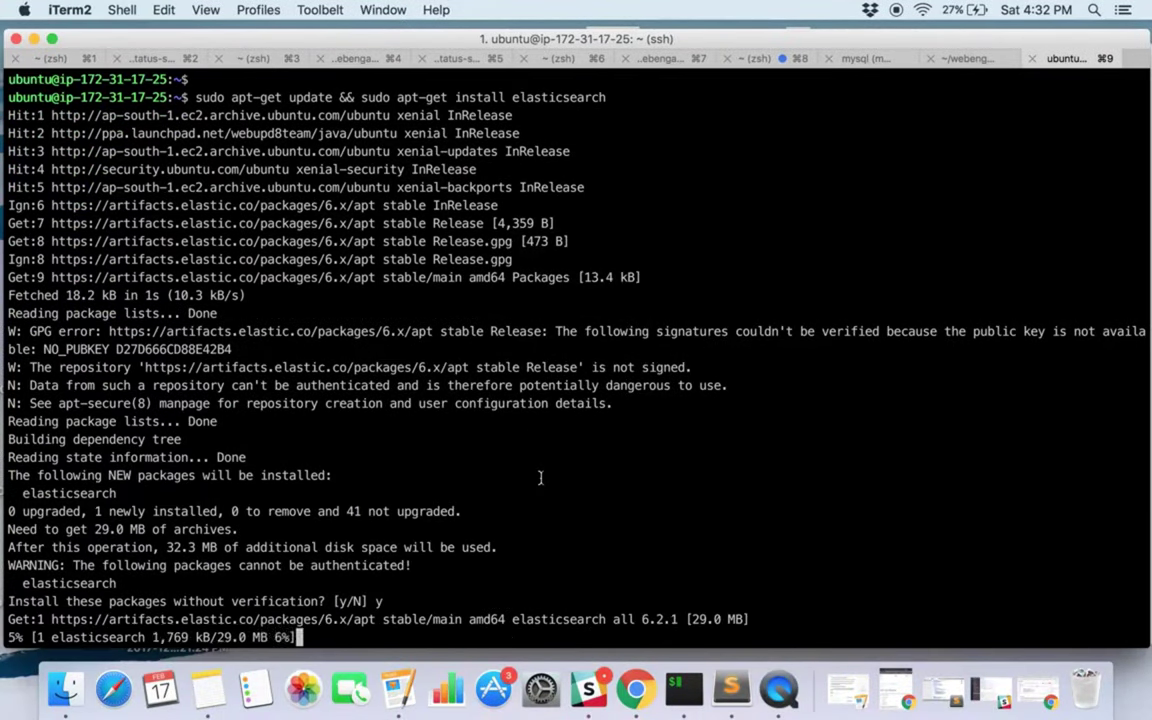
Check sudo service elasticsearch status, which shows inactive (dead).
{"action": "key", "text": "ctrl+Left"}
{"action": "left_click", "coordinate": [61, 399]}
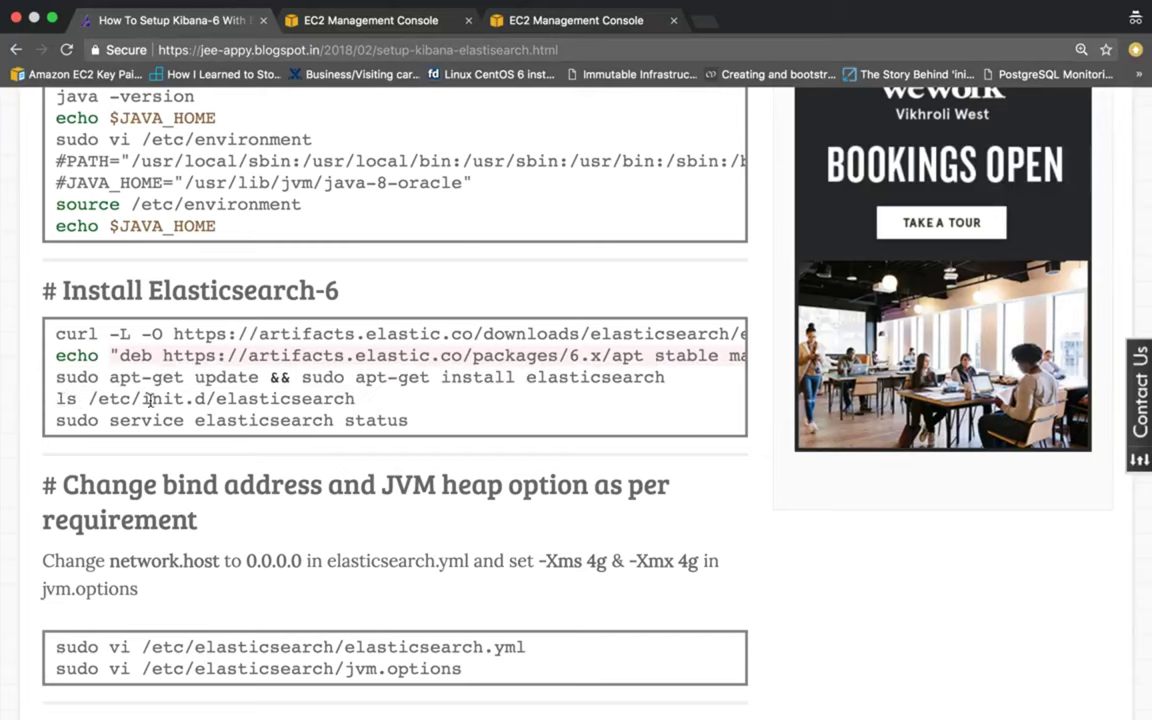
{"action": "left_click_drag", "start_coordinate": [214, 399], "coordinate": [355, 399]}
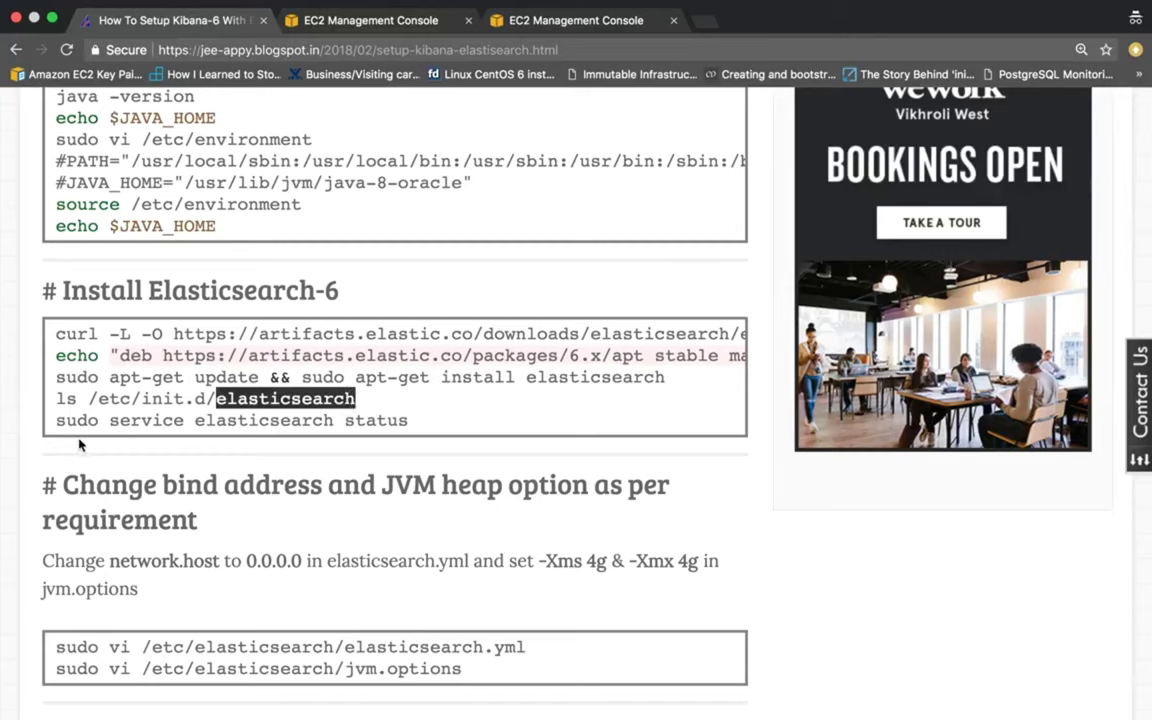
{"action": "left_click_drag", "start_coordinate": [53, 420], "coordinate": [423, 433]}
{"action": "key", "text": "ctrl+Left"}
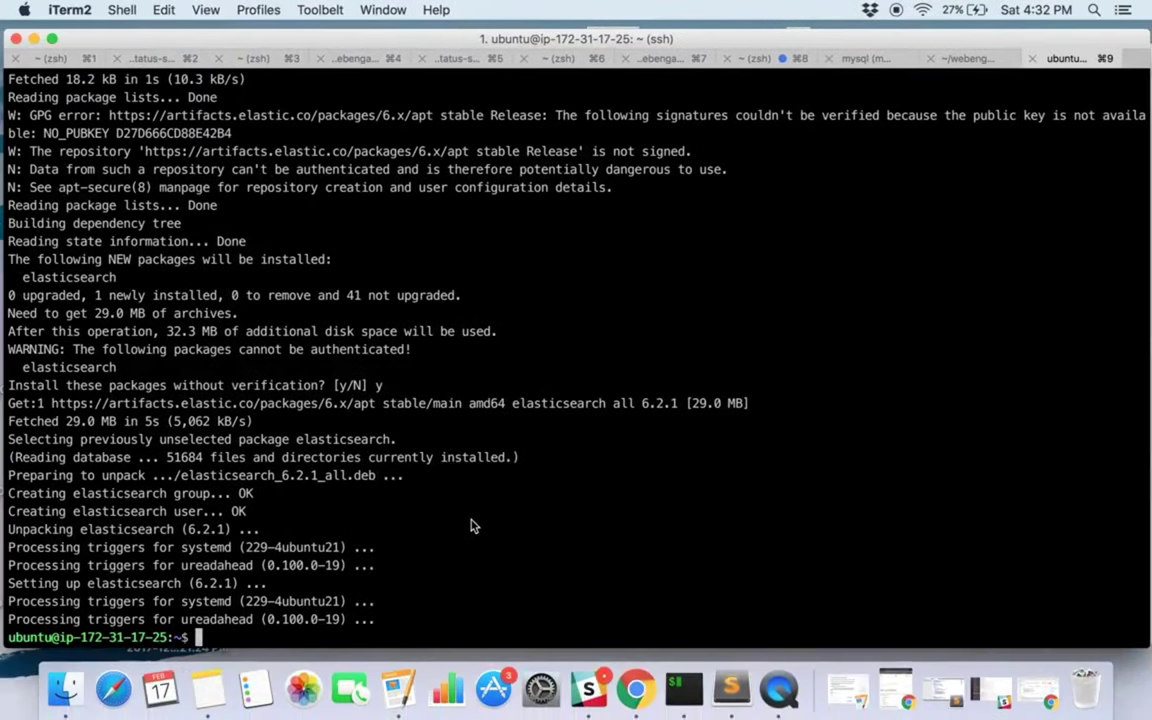
{"action": "key", "text": "Return"}
{"action": "key", "text": "Return"}
{"action": "key", "text": "super+v"}
{"action": "key", "text": "Return"}
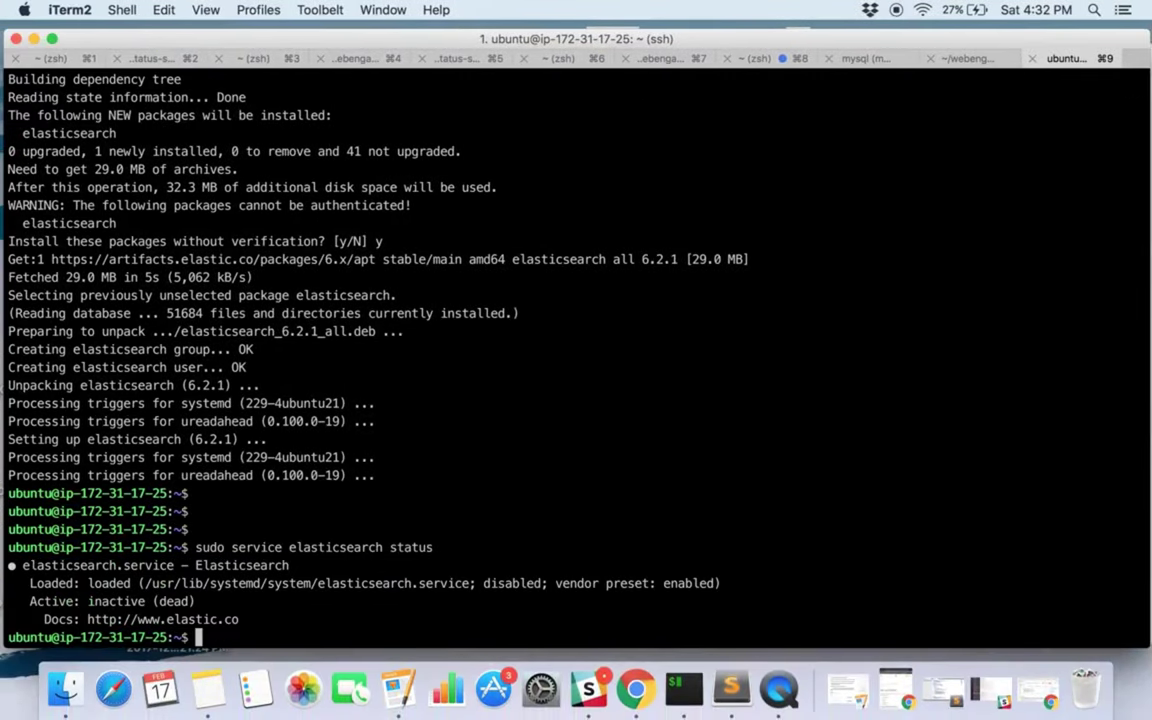
{"action": "left_click_drag", "start_coordinate": [86, 601], "coordinate": [168, 601]}
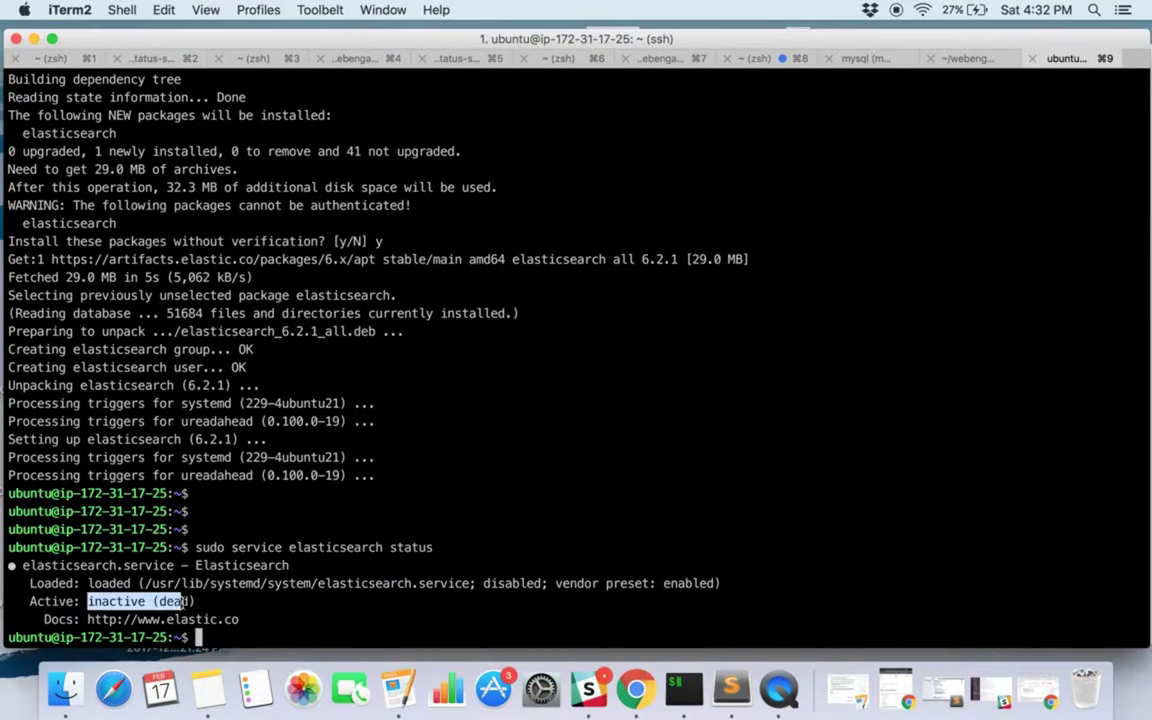
{"action": "left_click", "coordinate": [296, 597]}
{"action": "key", "text": "ctrl+Right"}
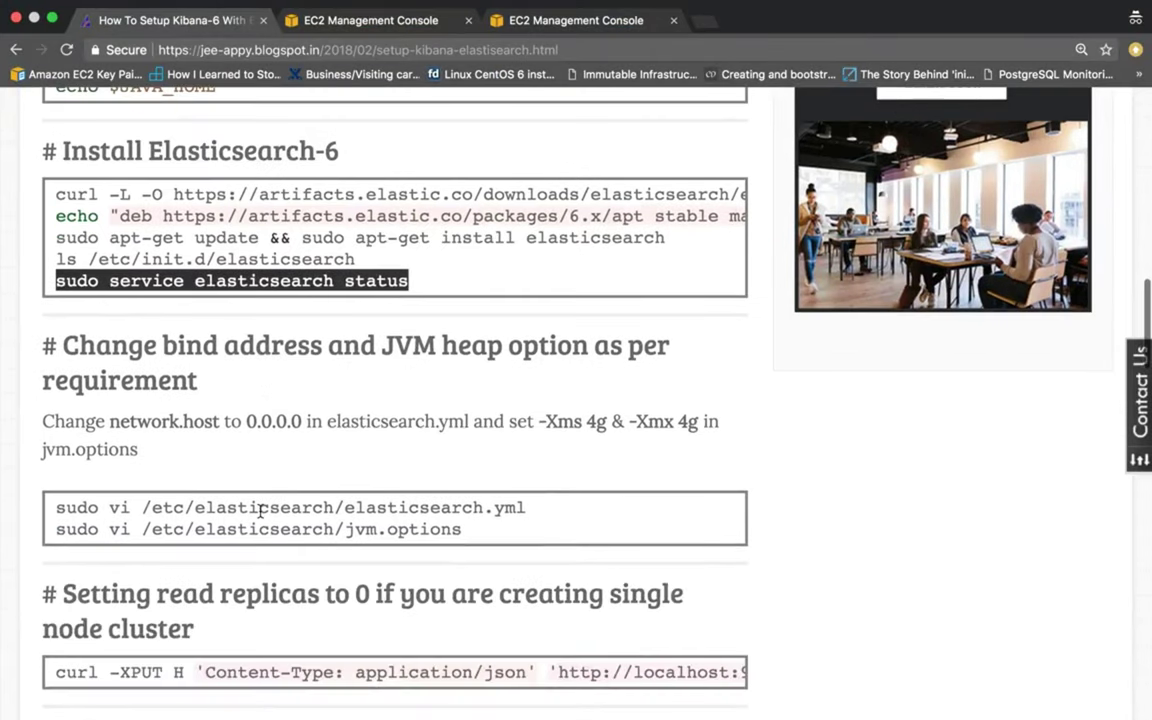
Read the bind-address section, then run sudo vi /etc/elasticsearch/elasticsearch.yml.
{"action": "scroll", "coordinate": [262, 515], "scroll_direction": "up", "scroll_amount": 1}
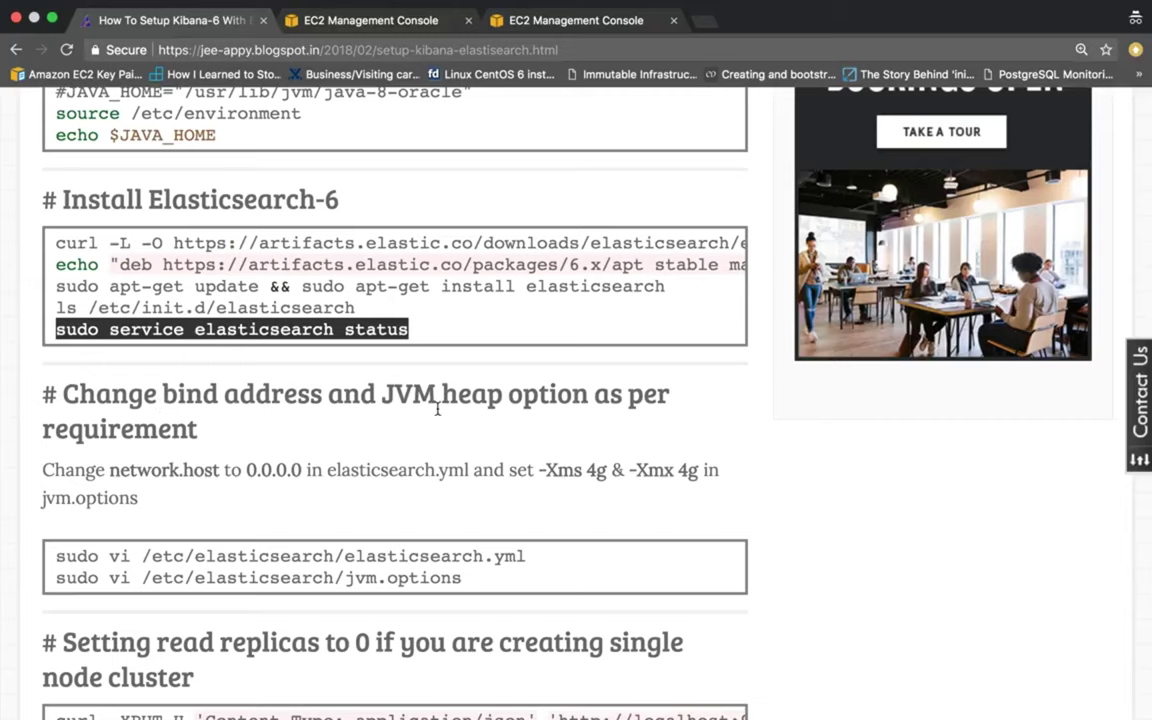
{"action": "scroll", "coordinate": [296, 463], "scroll_direction": "down", "scroll_amount": 1}
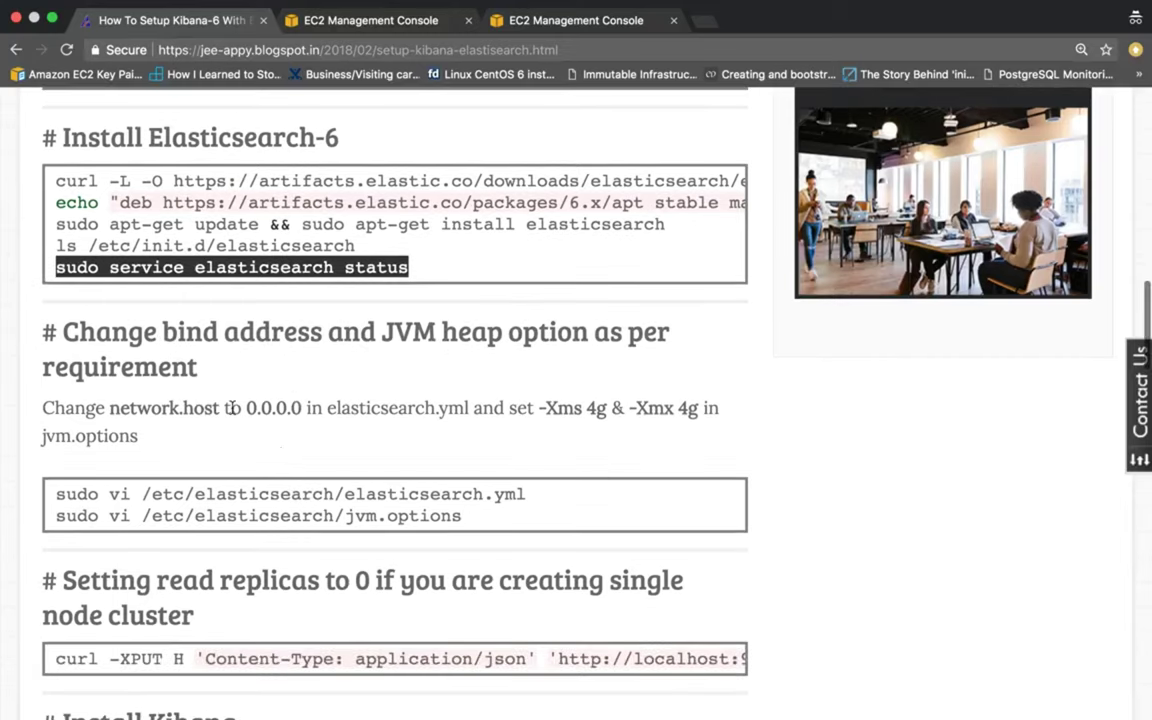
{"action": "scroll", "coordinate": [168, 388], "scroll_direction": "down", "scroll_amount": 1}
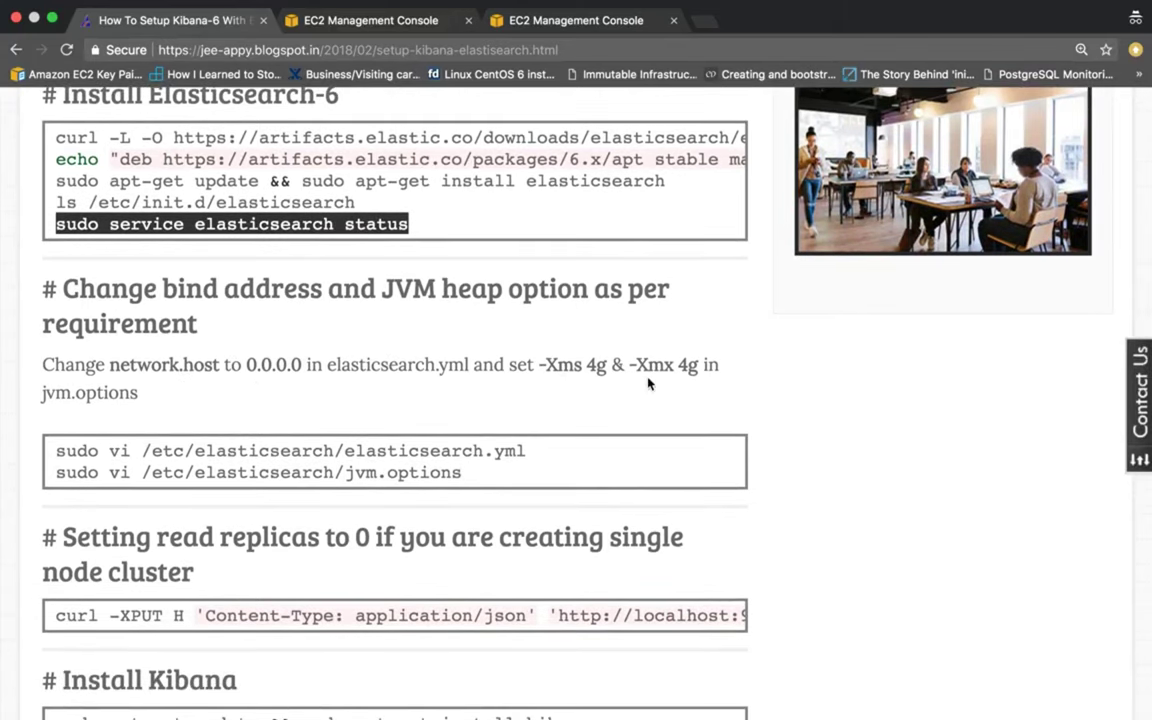
{"action": "scroll", "coordinate": [289, 461], "scroll_direction": "down", "scroll_amount": 1}
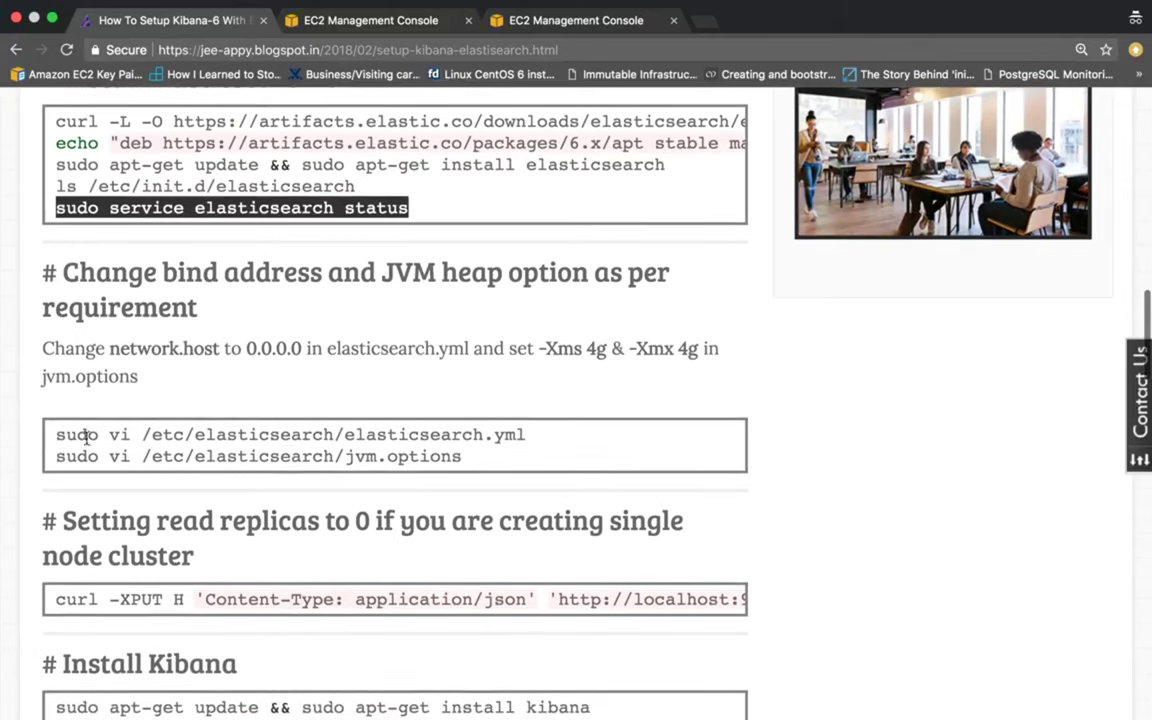
{"action": "left_click_drag", "start_coordinate": [52, 437], "coordinate": [545, 437]}
{"action": "key", "text": "super+c"}
{"action": "key", "text": "super+Tab"}
{"action": "key", "text": "super+v"}
{"action": "key", "text": "Return"}
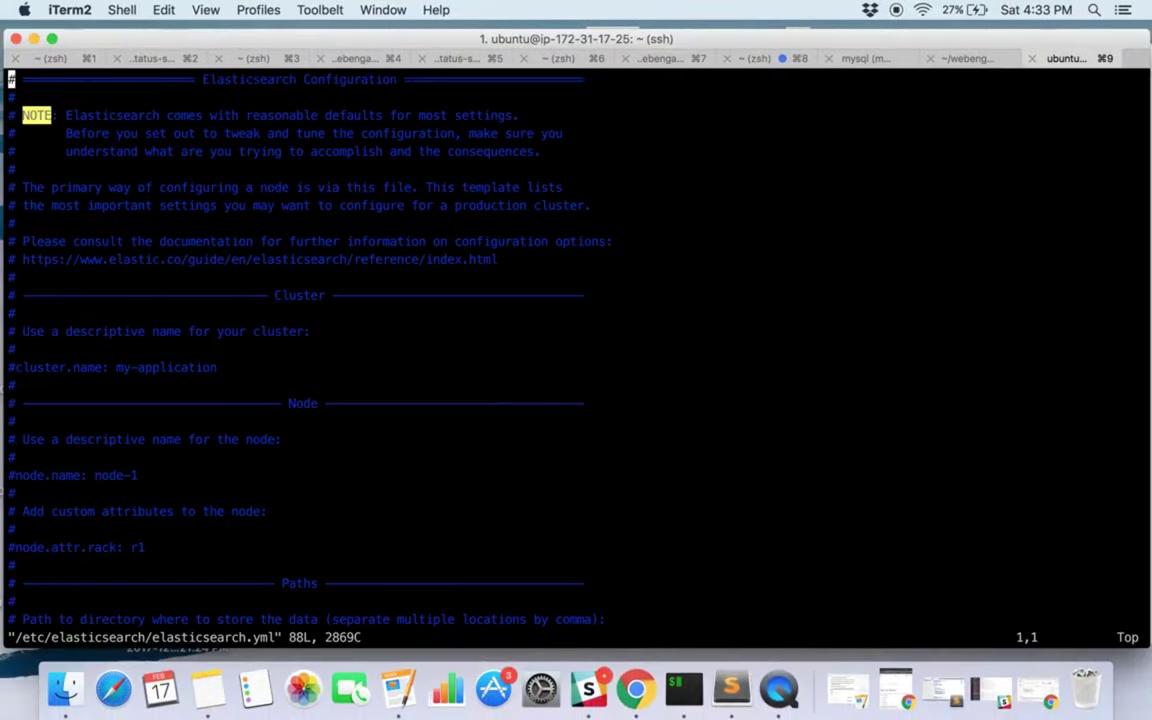
Move the cursor down to the commented network.host line in elasticsearch.yml.
{"action": "left_click", "coordinate": [17, 367]}
{"action": "key", "text": "Down"}
{"action": "key", "text": "Down"}
{"action": "key", "text": "Down"}
{"action": "key", "text": "Down"}
{"action": "key", "text": "Down"}
{"action": "key", "text": "Down"}
{"action": "key", "text": "Down"}
{"action": "key", "text": "Down"}
{"action": "key", "text": "Down"}
{"action": "key", "text": "Down"}
{"action": "key", "text": "Down"}
{"action": "key", "text": "Down"}
{"action": "key", "text": "Down"}
{"action": "key", "text": "Down"}
{"action": "key", "text": "Down"}
{"action": "key", "text": "Down"}
{"action": "key", "text": "Down"}
{"action": "key", "text": "Down"}
{"action": "key", "text": "Down"}
{"action": "key", "text": "Up"}
{"action": "key", "text": "Up"}
{"action": "key", "text": "Up"}
{"action": "key", "text": "Right"}
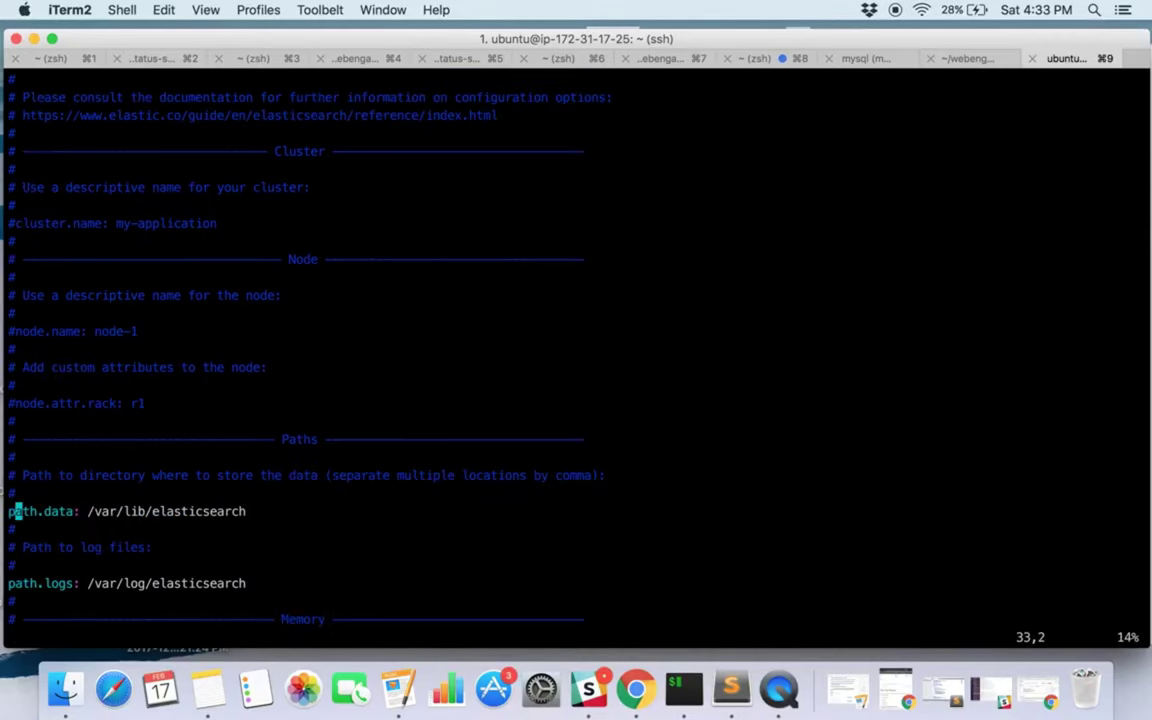
{"action": "key", "text": "Down"}
{"action": "key", "text": "Down"}
{"action": "key", "text": "Down"}
{"action": "key", "text": "Down"}
{"action": "key", "text": "Down"}
{"action": "key", "text": "Down"}
{"action": "key", "text": "Down"}
{"action": "key", "text": "Down"}
{"action": "key", "text": "Down"}
{"action": "key", "text": "Down"}
{"action": "key", "text": "Down"}
{"action": "key", "text": "Down"}
{"action": "key", "text": "Down"}
{"action": "key", "text": "Down"}
{"action": "key", "text": "Down"}
{"action": "key", "text": "Down"}
{"action": "key", "text": "Down"}
{"action": "key", "text": "Down"}
{"action": "key", "text": "Down"}
{"action": "key", "text": "Down"}
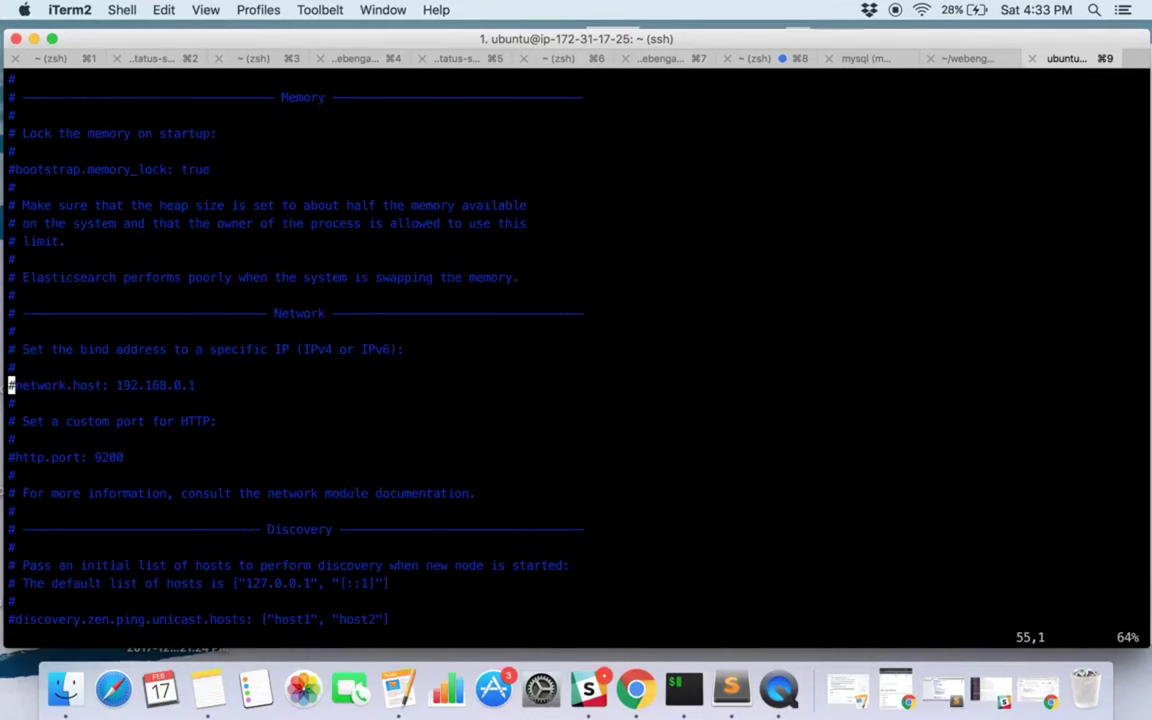
{"action": "key", "text": "Right"}
{"action": "key", "text": "Right"}
{"action": "key", "text": "Right"}
{"action": "key", "text": "Right"}
{"action": "key", "text": "Right"}
{"action": "key", "text": "Right"}
{"action": "key", "text": "Right"}
{"action": "key", "text": "Right"}
{"action": "key", "text": "Right"}
{"action": "key", "text": "Right"}
{"action": "key", "text": "Right"}
{"action": "key", "text": "Right"}
{"action": "key", "text": "Left"}
{"action": "key", "text": "Left"}
{"action": "key", "text": "Left"}
{"action": "key", "text": "Left"}
{"action": "key", "text": "Left"}
{"action": "key", "text": "Left"}
{"action": "key", "text": "Left"}
{"action": "key", "text": "Left"}
{"action": "key", "text": "Left"}
{"action": "key", "text": "Left"}
Uncomment network.host and change its value from 192.168.0.1 to 0.0.0.0.
{"action": "key", "text": "i"}
{"action": "key", "text": "Left"}
{"action": "key", "text": "BackSpace"}
{"action": "key", "text": "Right"}
{"action": "key", "text": "Right"}
{"action": "key", "text": "Right"}
{"action": "key", "text": "Right"}
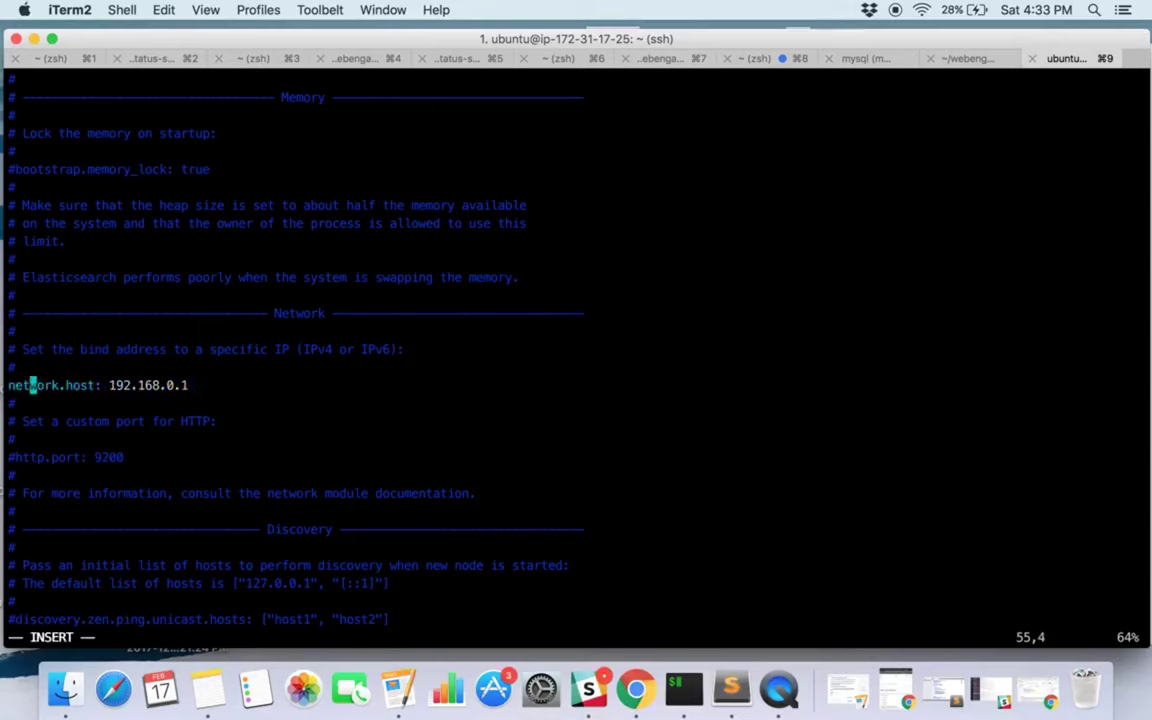
{"action": "key", "text": "Right"}
{"action": "key", "text": "Right"}
{"action": "key", "text": "Right"}
{"action": "key", "text": "Right"}
{"action": "key", "text": "Right"}
{"action": "key", "text": "Right"}
{"action": "key", "text": "Right"}
{"action": "key", "text": "Right"}
{"action": "key", "text": "Right"}
{"action": "key", "text": "Right"}
{"action": "key", "text": "Right"}
{"action": "key", "text": "Right"}
{"action": "key", "text": "Right"}
{"action": "key", "text": "Right"}
{"action": "key", "text": "Right"}
{"action": "key", "text": "Right"}
{"action": "key", "text": "Right"}
{"action": "key", "text": "Right"}
{"action": "key", "text": "Right"}
{"action": "key", "text": "Right"}
{"action": "key", "text": "BackSpace"}
{"action": "key", "text": "BackSpace"}
{"action": "key", "text": "BackSpace"}
{"action": "key", "text": "BackSpace"}
{"action": "key", "text": "BackSpace"}
{"action": "key", "text": "BackSpace"}
{"action": "key", "text": "BackSpace"}
{"action": "key", "text": "BackSpace"}
{"action": "key", "text": "BackSpace"}
{"action": "key", "text": "BackSpace"}
{"action": "key", "text": "BackSpace"}
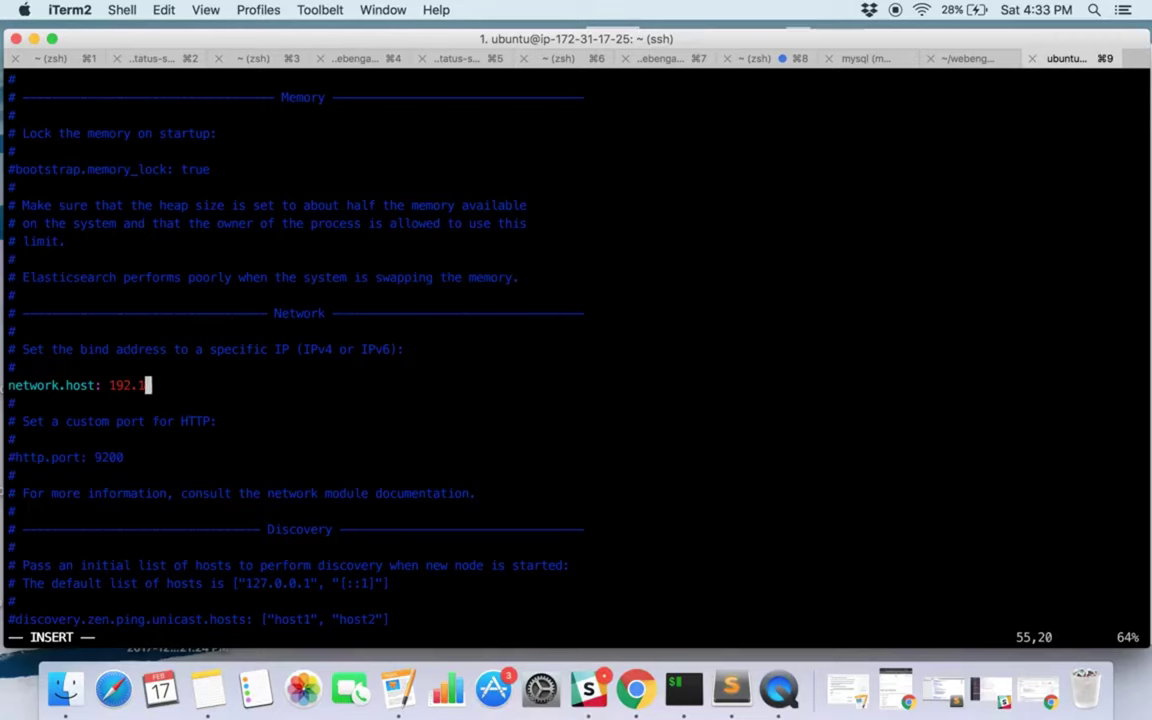
{"action": "type", "text": "0"}
{"action": "type", "text": "0.0"}
{"action": "key", "text": "Down"}
{"action": "key", "text": "Down"}
{"action": "key", "text": "Down"}
{"action": "key", "text": "Down"}
{"action": "key", "text": "Down"}
{"action": "key", "text": "Down"}
{"action": "key", "text": "Down"}
{"action": "key", "text": "Down"}
{"action": "key", "text": "Down"}
{"action": "key", "text": "Down"}
{"action": "key", "text": "Down"}
{"action": "key", "text": "Down"}
{"action": "key", "text": "Down"}
{"action": "key", "text": "Down"}
{"action": "key", "text": "Down"}
Save elasticsearch.yml and exit vi with :wq.
{"action": "key", "text": "Up"}
{"action": "key", "text": "Up"}
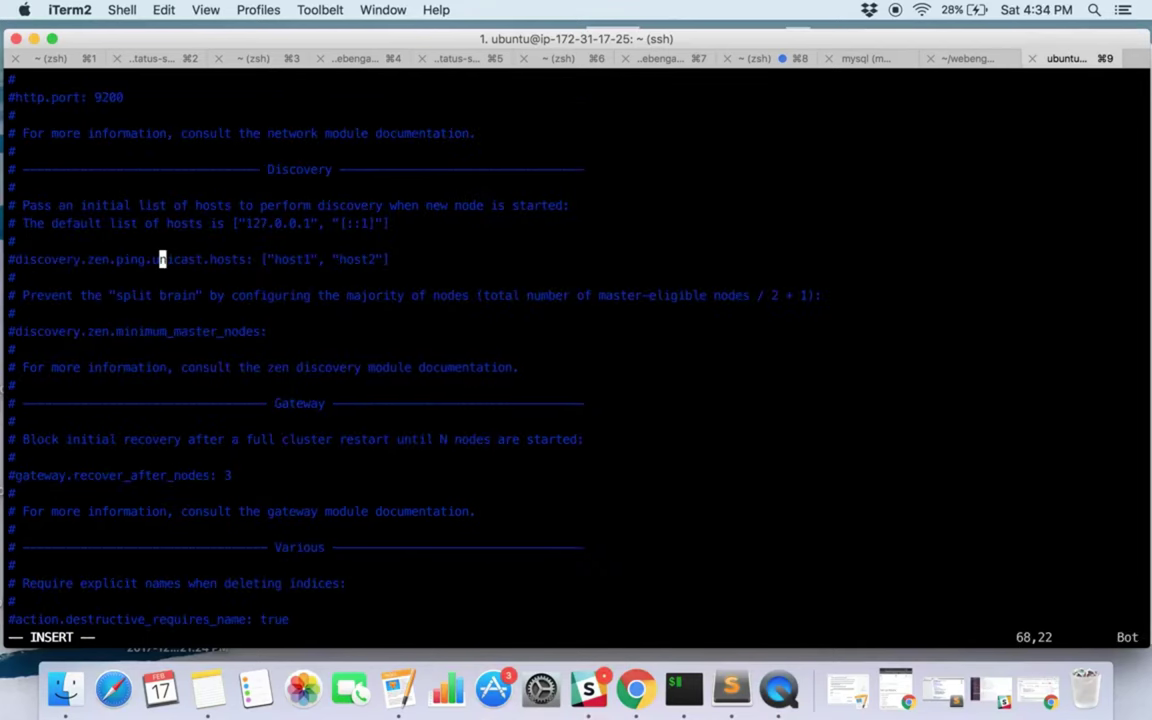
{"action": "key", "text": "Up"}
{"action": "key", "text": "Up"}
{"action": "key", "text": "Up"}
{"action": "key", "text": "Up"}
{"action": "key", "text": "Up"}
{"action": "key", "text": "Up"}
{"action": "key", "text": "Up"}
{"action": "key", "text": "Escape"}
{"action": "type", "text": ":wq"}
{"action": "key", "text": "Return"}
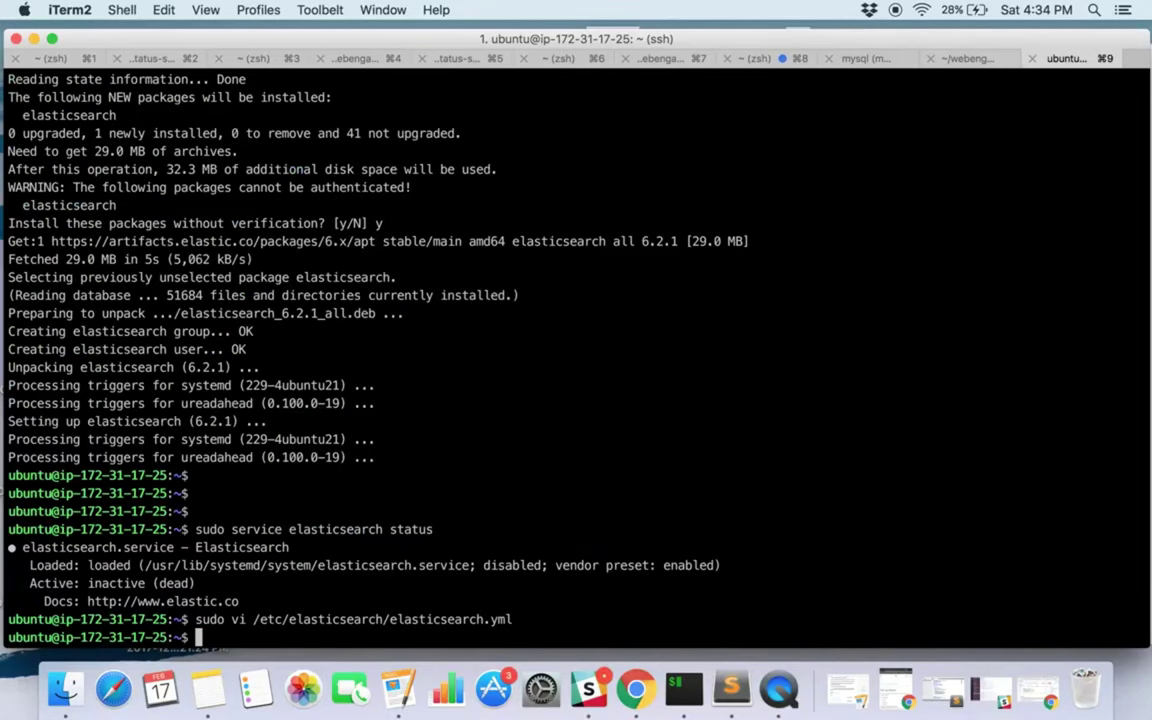
Save elasticsearch.yml and open /etc/elasticsearch/jvm.options in vi.
{"action": "key", "text": "Return"}
{"action": "key", "text": "Return"}
{"action": "key", "text": "Return"}
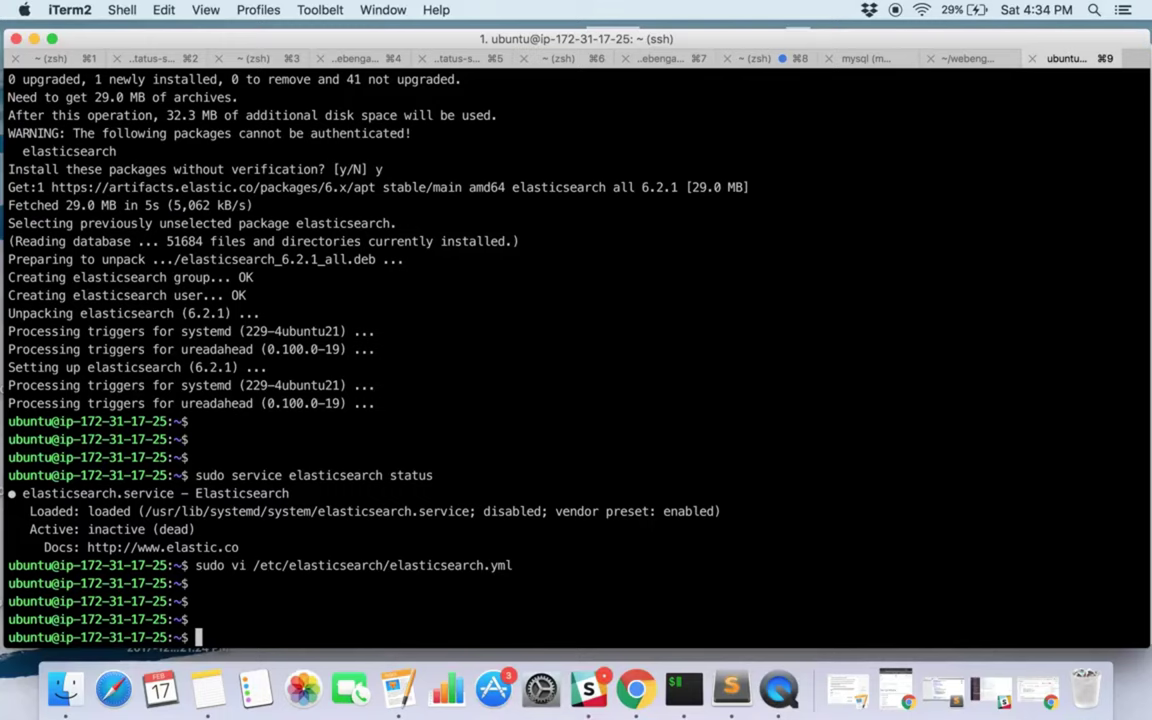
{"action": "key", "text": "Return"}
{"action": "type", "text": "sudo vi /etc/elas"}
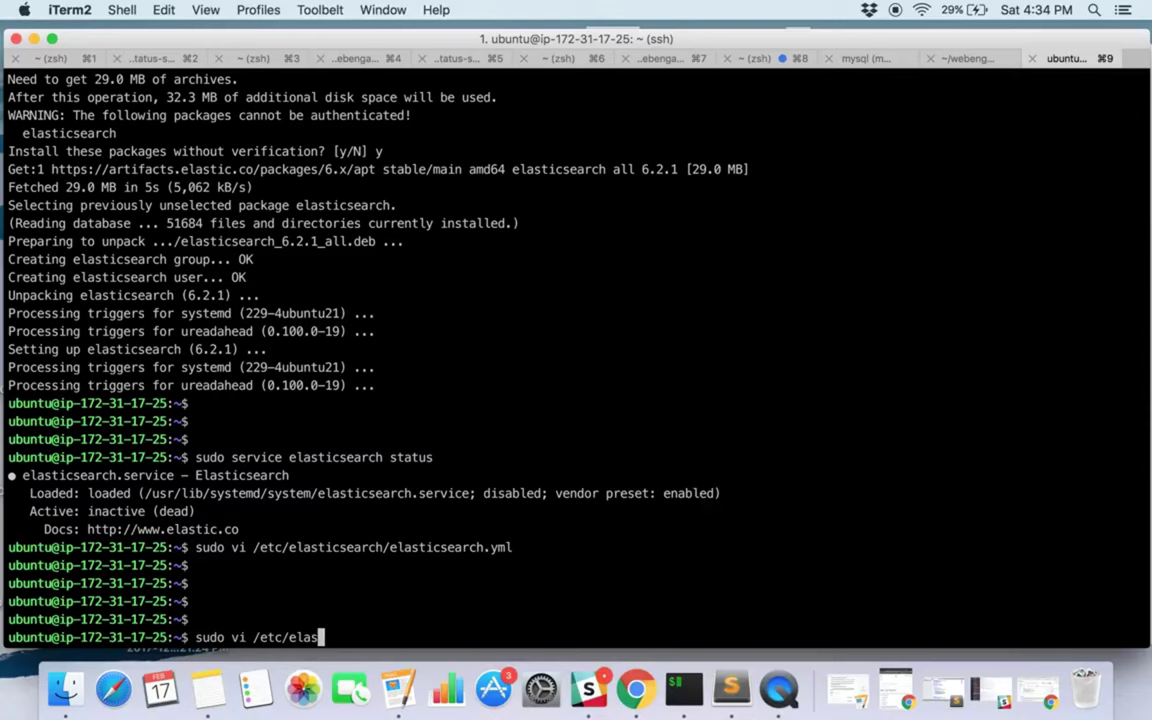
{"action": "key", "text": "Tab"}
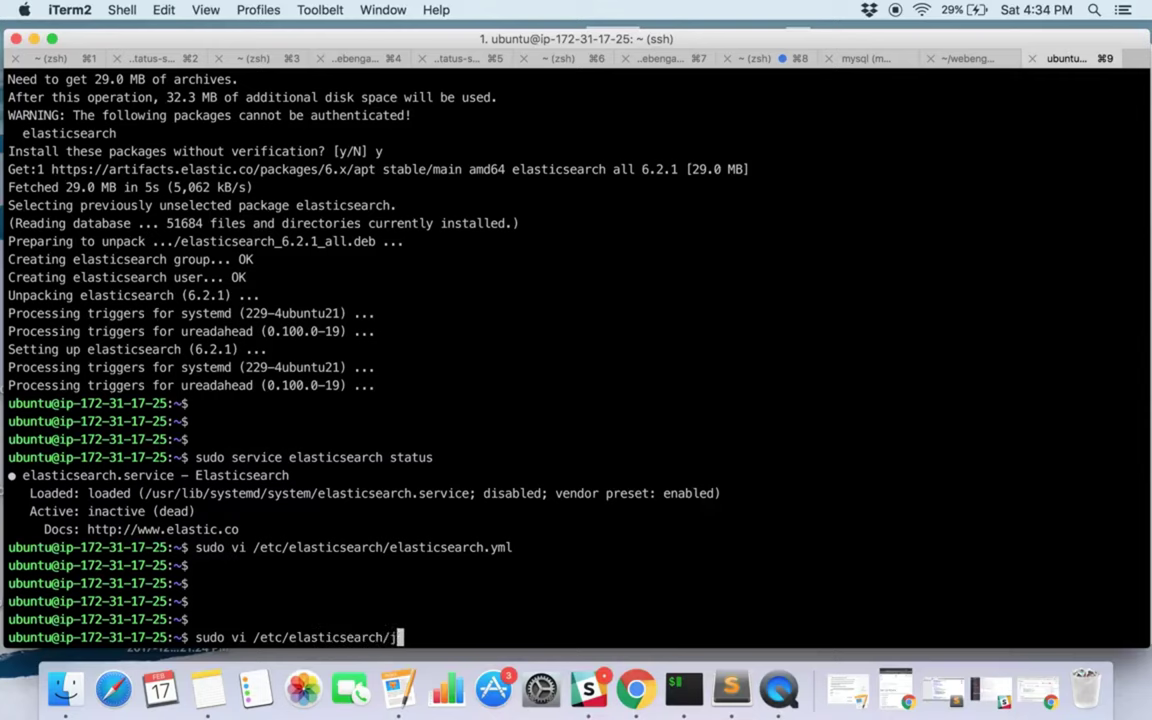
{"action": "type", "text": "jvm.options"}
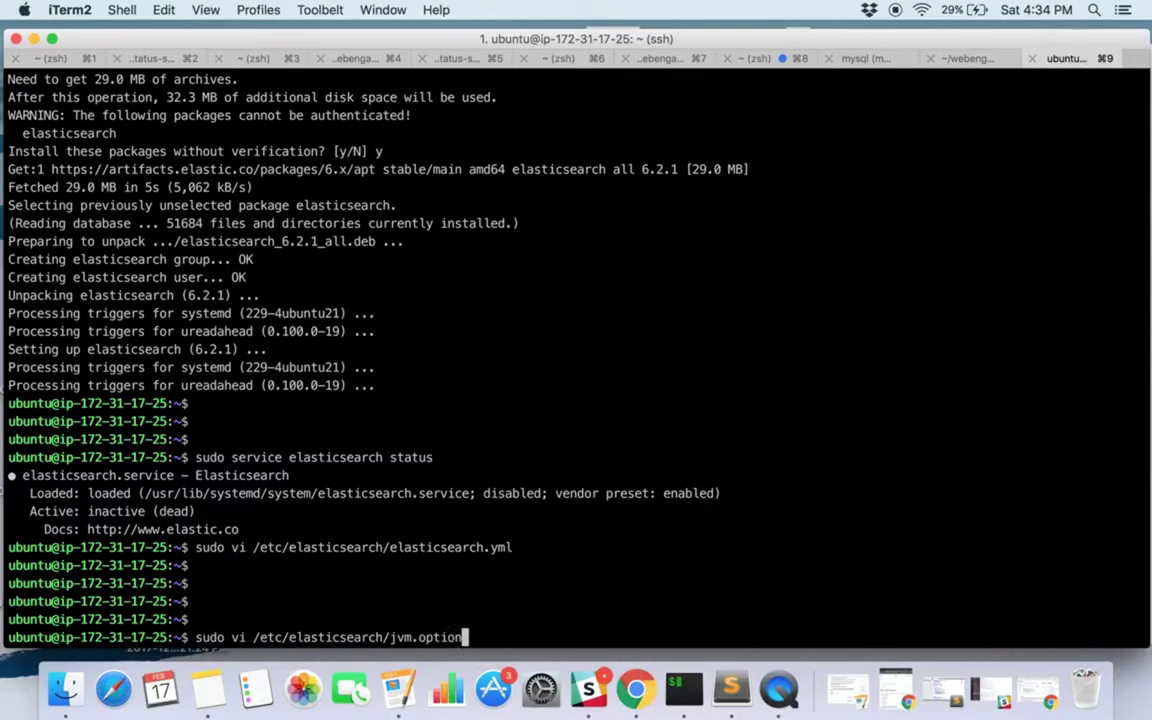
{"action": "key", "text": "Return"}
Change the initial heap setting from -Xms1g to -Xms2g.
{"action": "key", "text": "shift+g"}
{"action": "scroll", "coordinate": [576, 340], "scroll_direction": "up", "scroll_amount": 14}
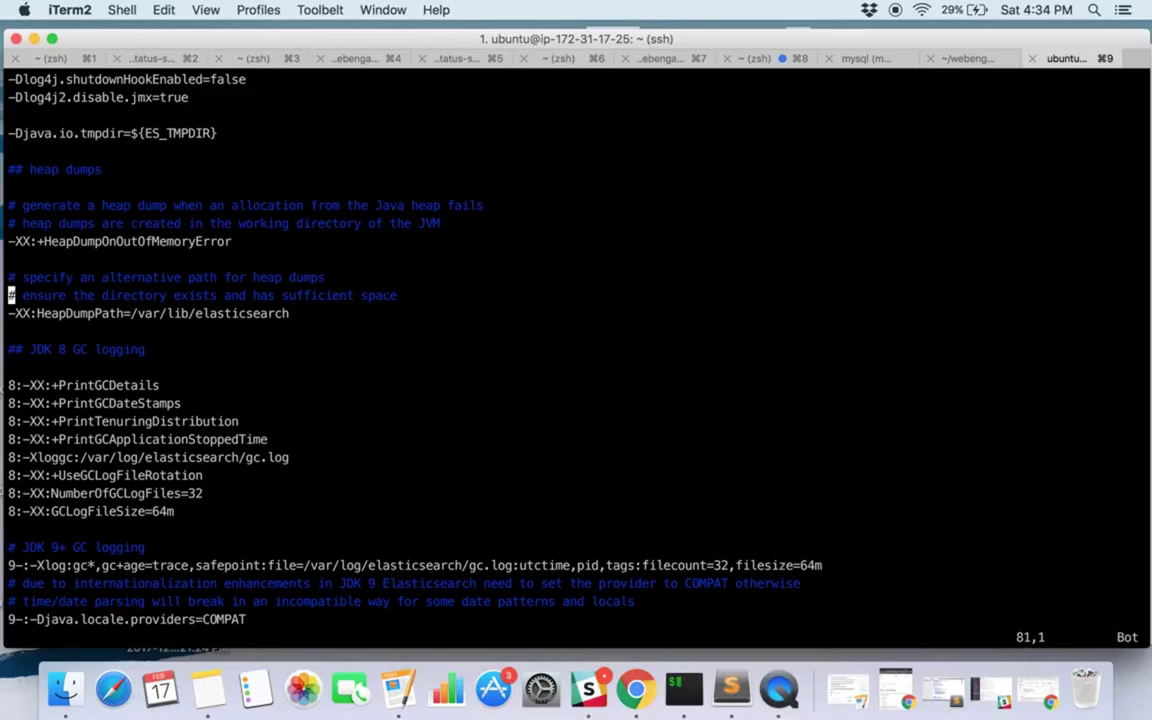
{"action": "scroll", "coordinate": [576, 340], "scroll_direction": "up", "scroll_amount": 16}
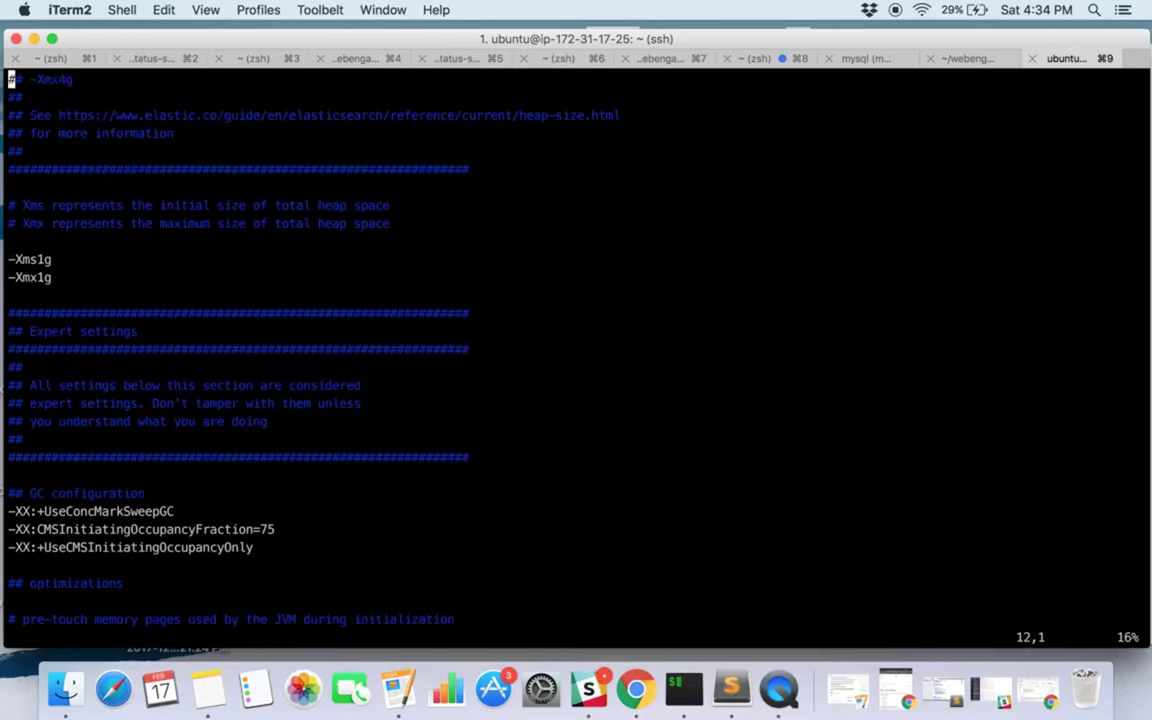
{"action": "scroll", "coordinate": [576, 340], "scroll_direction": "down", "scroll_amount": 4}
{"action": "scroll", "coordinate": [576, 340], "scroll_direction": "down", "scroll_amount": 3}
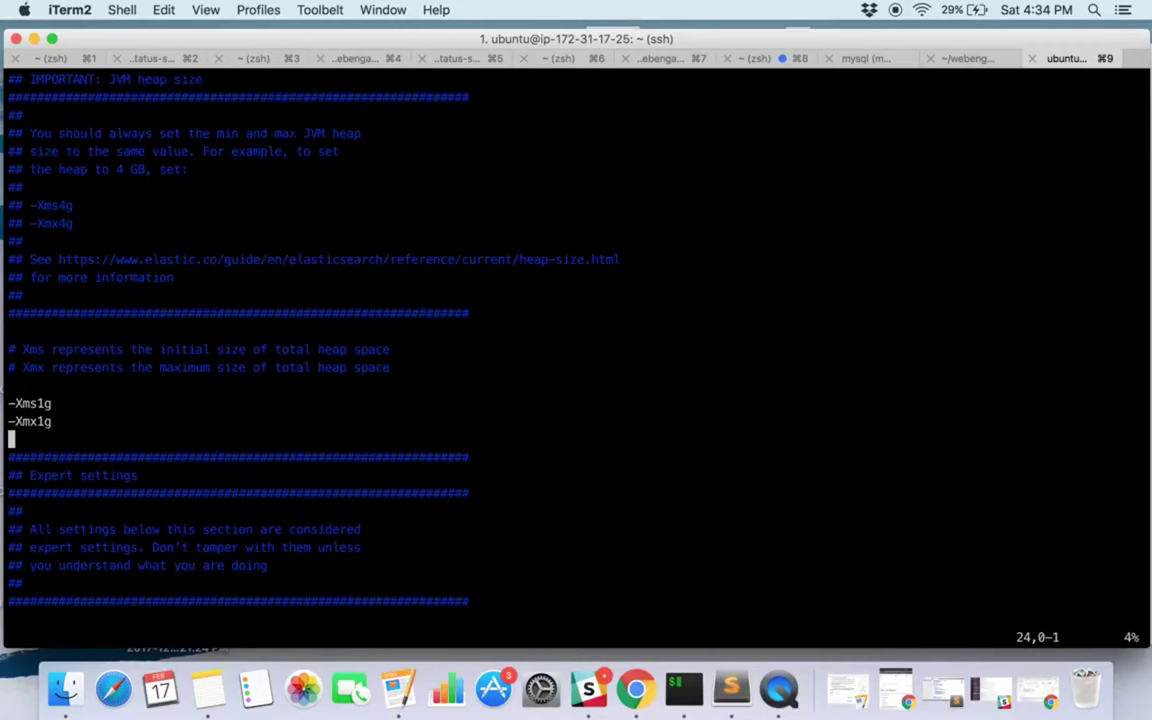
{"action": "key", "text": "Up"}
{"action": "key", "text": "Up"}
{"action": "key", "text": "Right"}
{"action": "key", "text": "Right"}
{"action": "key", "text": "Right"}
{"action": "key", "text": "Right"}
{"action": "type", "text": "r2"}
{"action": "key", "text": "Right"}
Change the maximum heap from -Xmx1g to -Xmx2g and save jvm.options with :wq.
{"action": "key", "text": "i"}
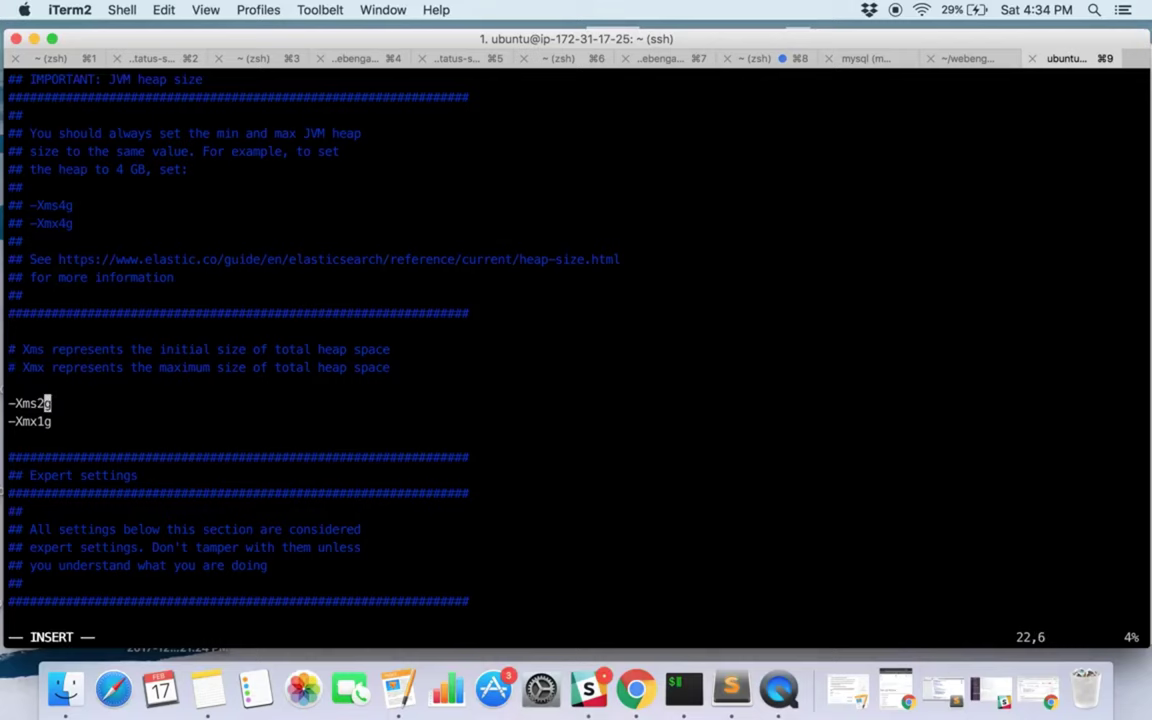
{"action": "key", "text": "Down"}
{"action": "key", "text": "BackSpace"}
{"action": "type", "text": "2"}
{"action": "key", "text": "Escape"}
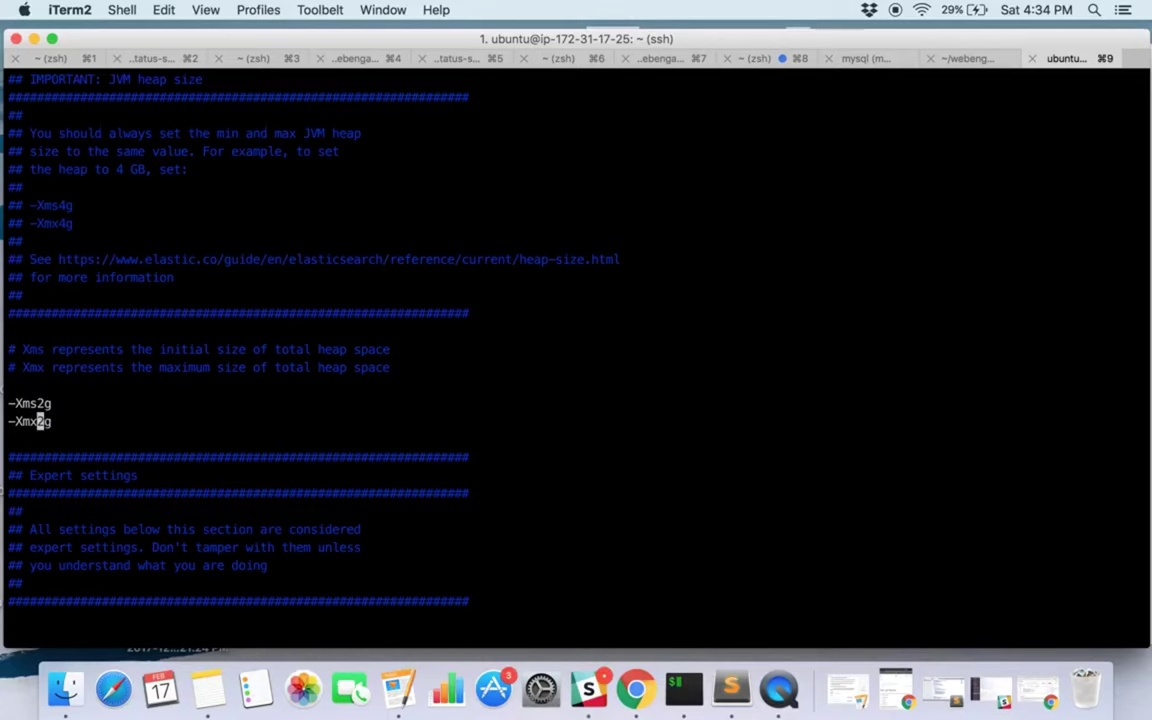
{"action": "type", "text": ":wq"}
{"action": "key", "text": "Return"}
{"action": "key", "text": "Return"}
{"action": "key", "text": "Return"}
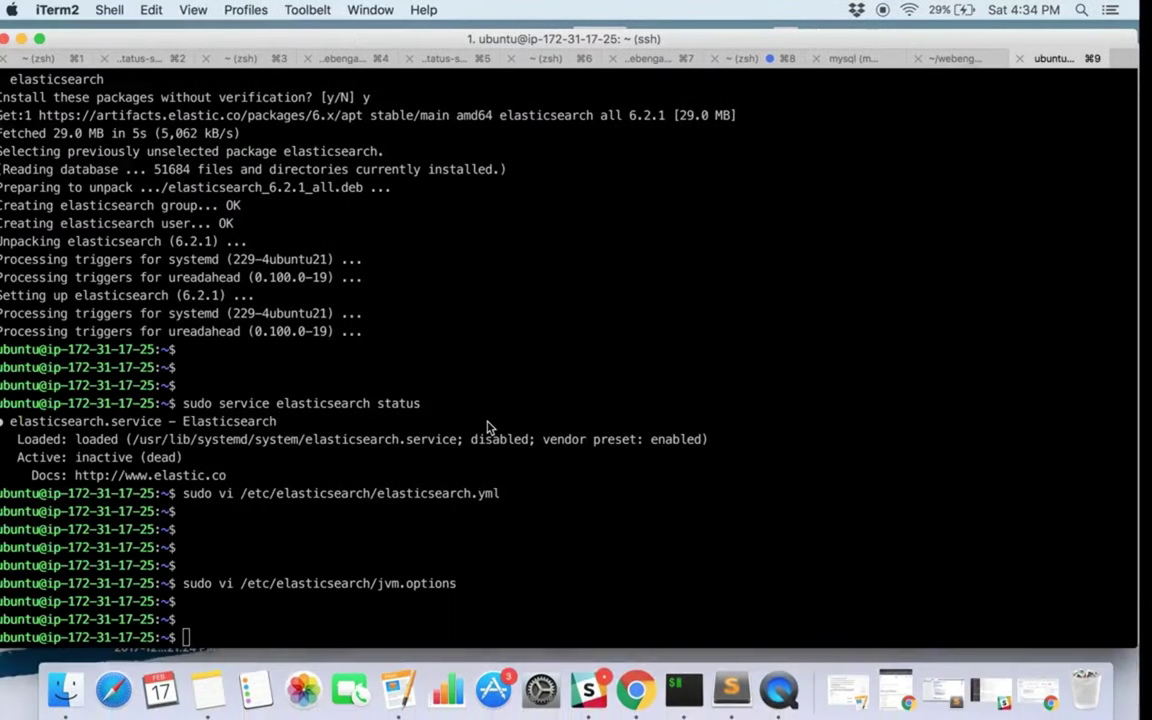
Restart Elasticsearch and check its status shows active (running) with -Xms2g -Xmx2g.
{"action": "type", "text": "sudo service elasticsearch restart"}
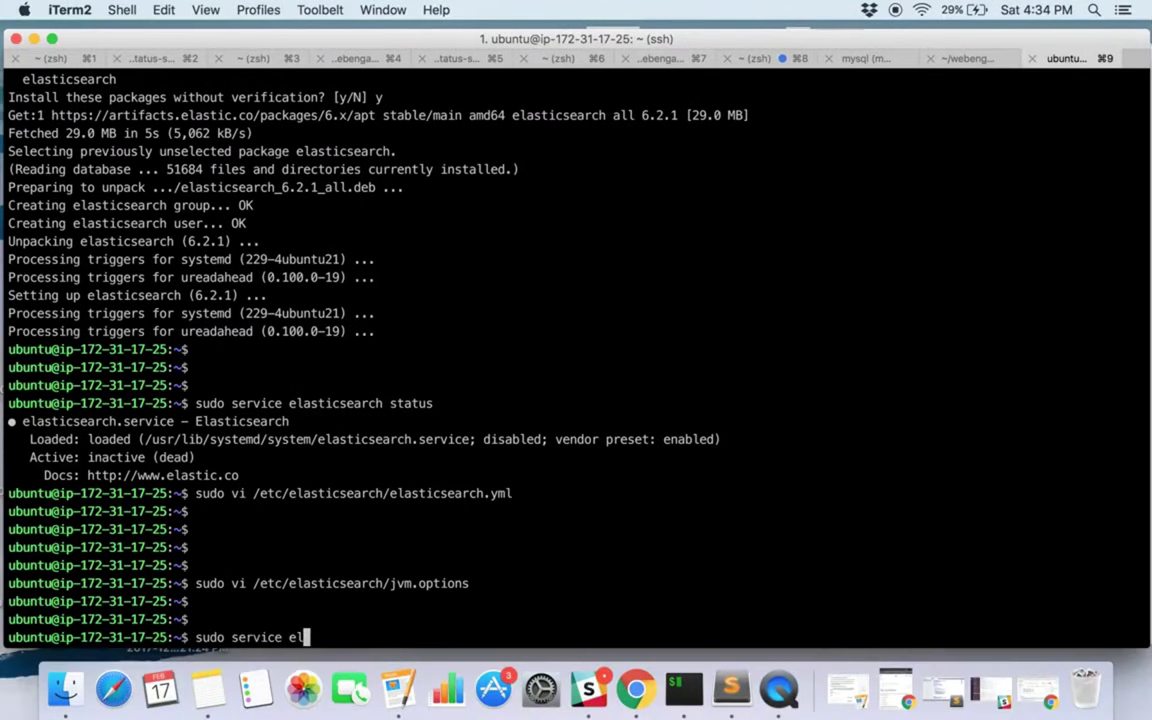
{"action": "key", "text": "Return"}
{"action": "key", "text": "Return"}
{"action": "key", "text": "Return"}
{"action": "key", "text": "Up"}
{"action": "key", "text": "BackSpace"}
{"action": "key", "text": "BackSpace"}
{"action": "key", "text": "BackSpace"}
{"action": "key", "text": "BackSpace"}
{"action": "key", "text": "BackSpace"}
{"action": "key", "text": "BackSpace"}
{"action": "key", "text": "BackSpace"}
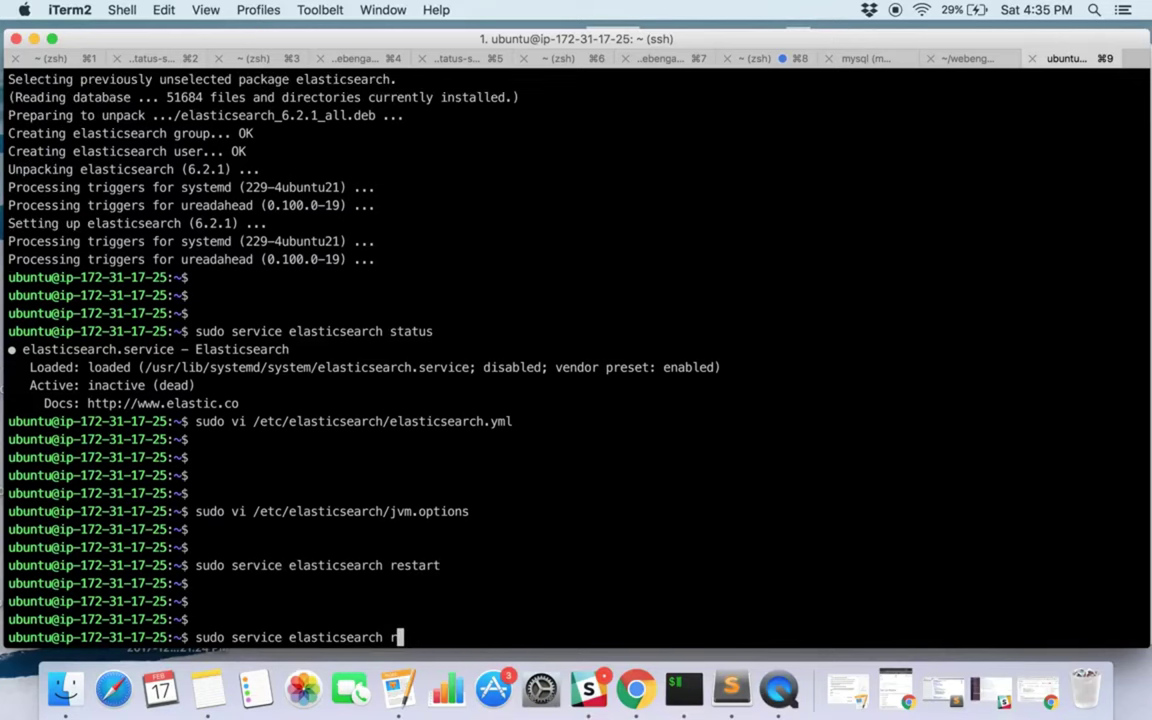
{"action": "type", "text": "status"}
{"action": "key", "text": "Return"}
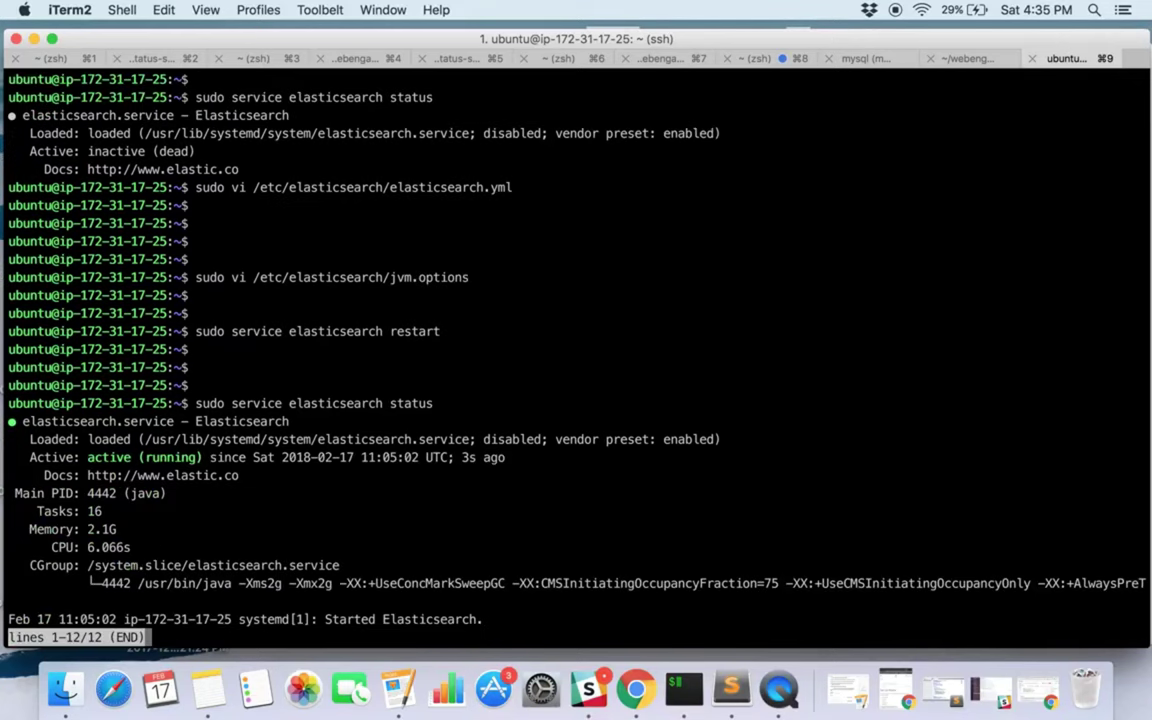
{"action": "left_click_drag", "start_coordinate": [241, 580], "coordinate": [333, 583]}
{"action": "left_click", "coordinate": [474, 462]}
{"action": "key", "text": "q"}
{"action": "key", "text": "Return"}
{"action": "key", "text": "Return"}
{"action": "key", "text": "Return"}
{"action": "key", "text": "Return"}
Confirm with sudo netstat -tlupn | grep 9200 that port 9200 is listening, then clear the screen.
{"action": "type", "text": "sudo netstat -tlupn | grep 9200"}
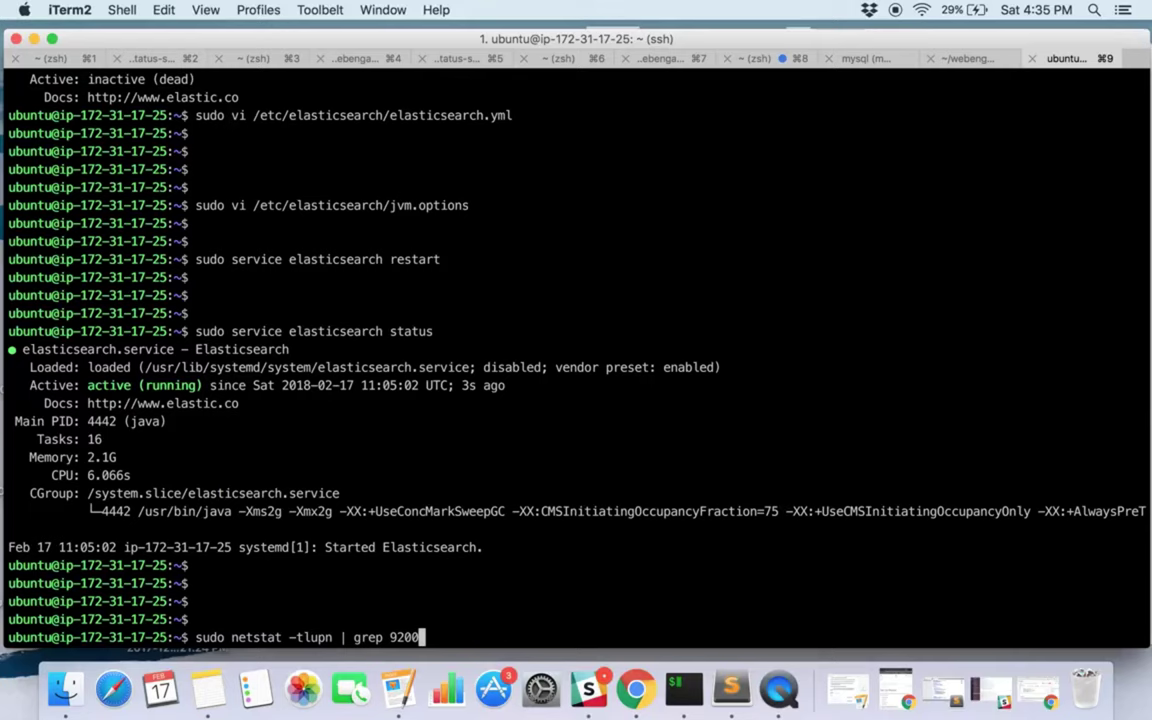
{"action": "key", "text": "Return"}
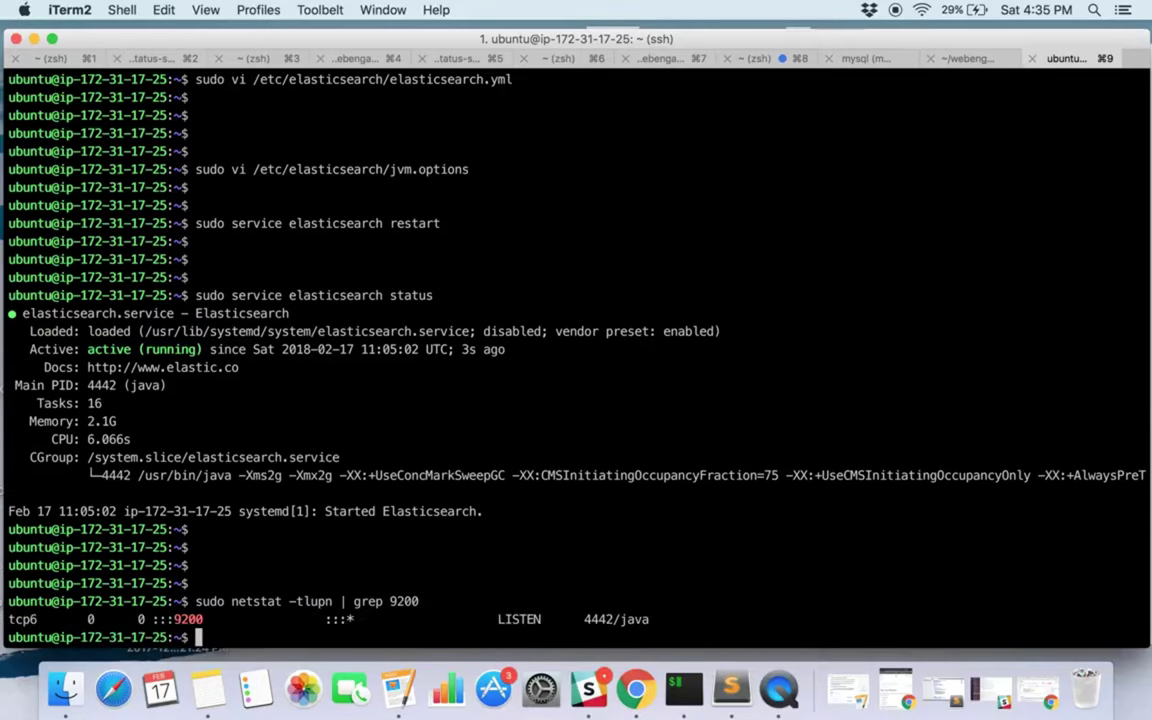
{"action": "left_click_drag", "start_coordinate": [152, 619], "coordinate": [198, 619]}
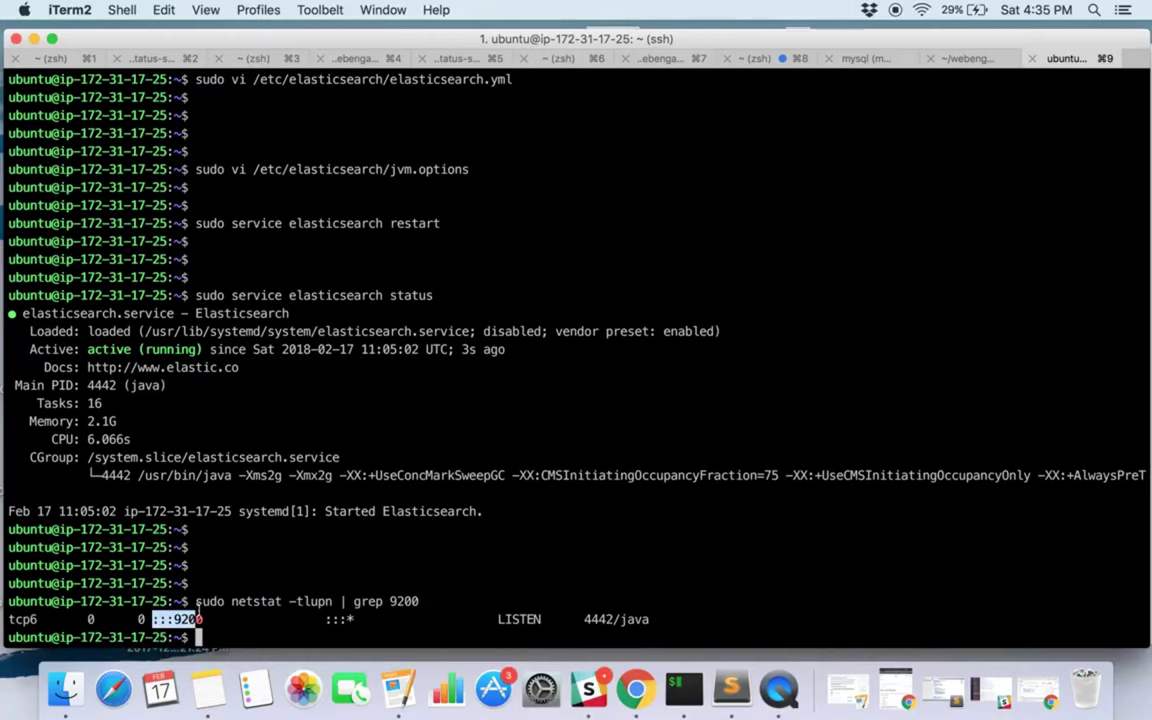
{"action": "key", "text": "Return"}
{"action": "key", "text": "Return"}
{"action": "key", "text": "Return"}
{"action": "key", "text": "Return"}
{"action": "key", "text": "Return"}
{"action": "key", "text": "Return"}
{"action": "type", "text": "clear"}
{"action": "key", "text": "Return"}
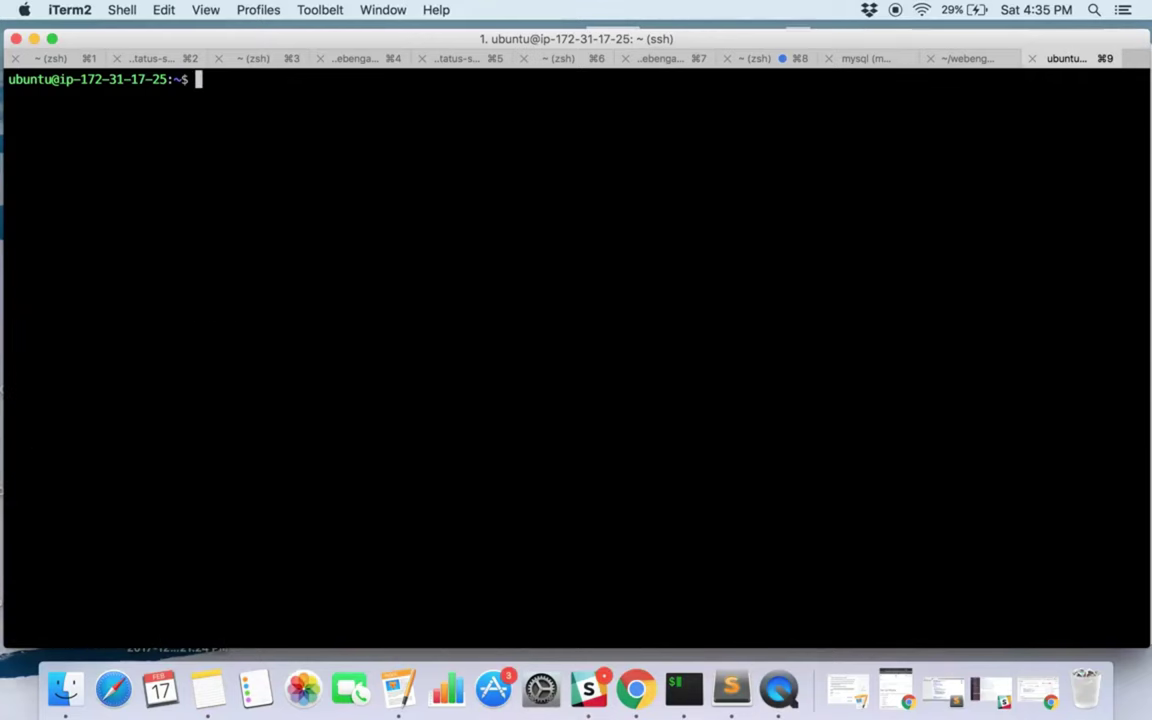
{"action": "key", "text": "ctrl+Right"}
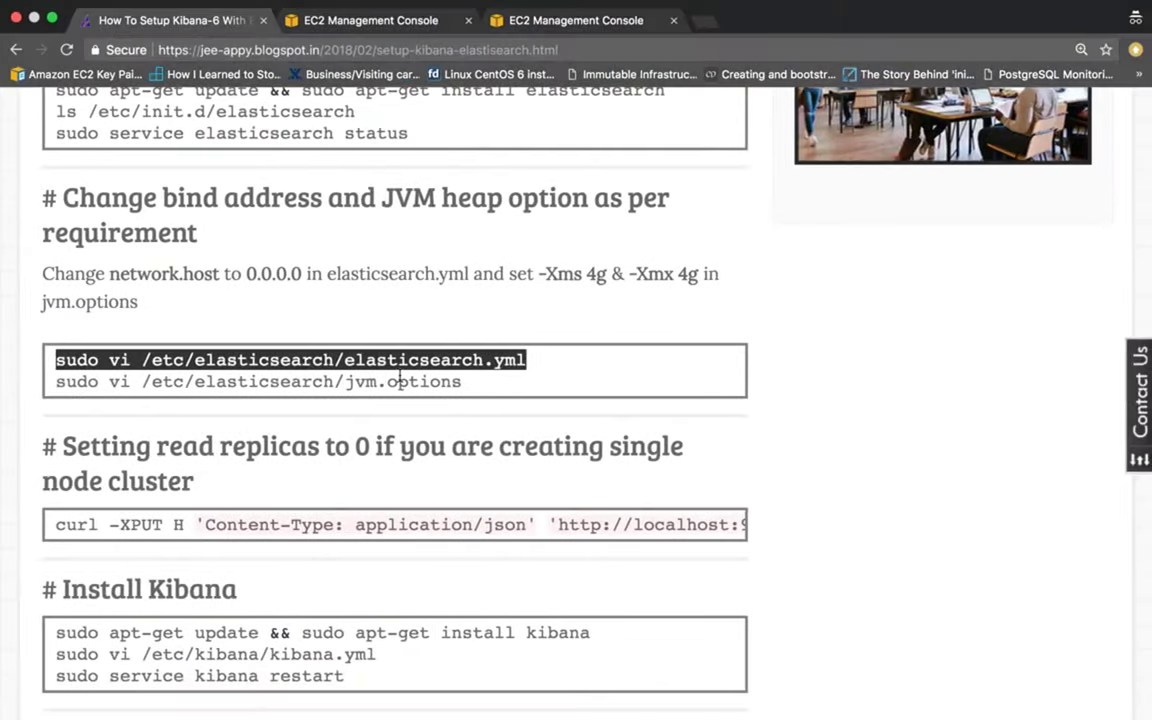
Scroll the guide down to the Install Kibana commands.
{"action": "scroll", "coordinate": [400, 380], "scroll_direction": "down", "scroll_amount": 3}
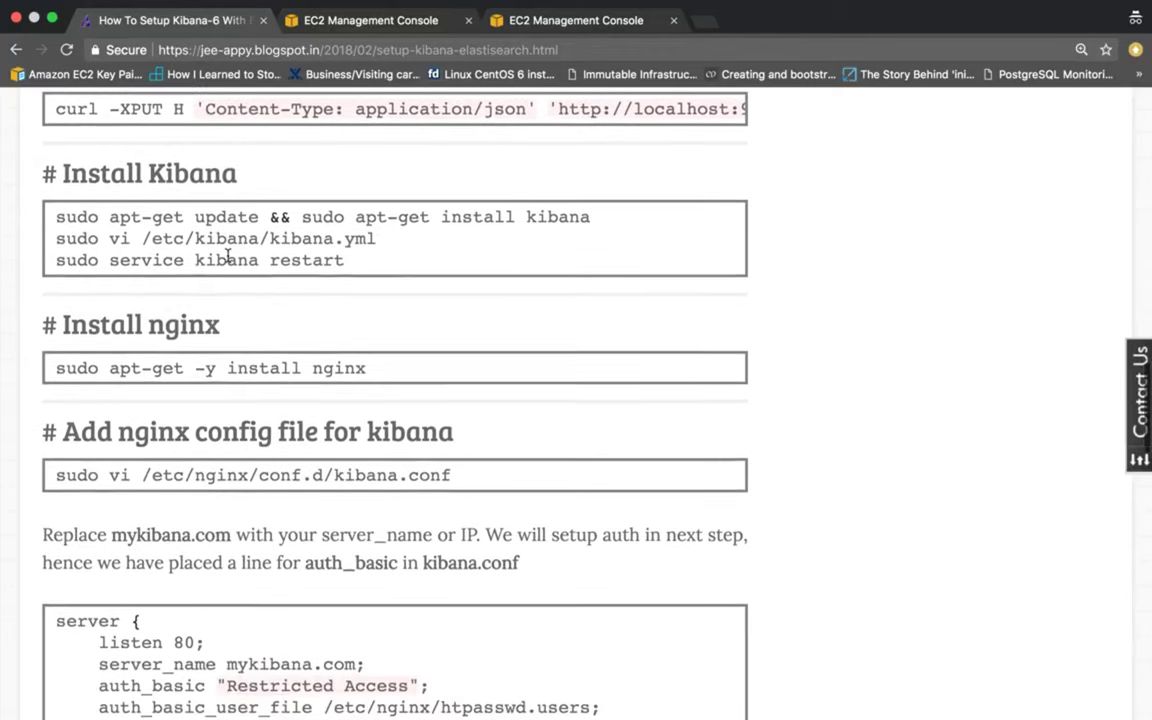
{"action": "scroll", "coordinate": [103, 185], "scroll_direction": "down", "scroll_amount": 3}
{"action": "scroll", "coordinate": [107, 205], "scroll_direction": "up", "scroll_amount": 1}
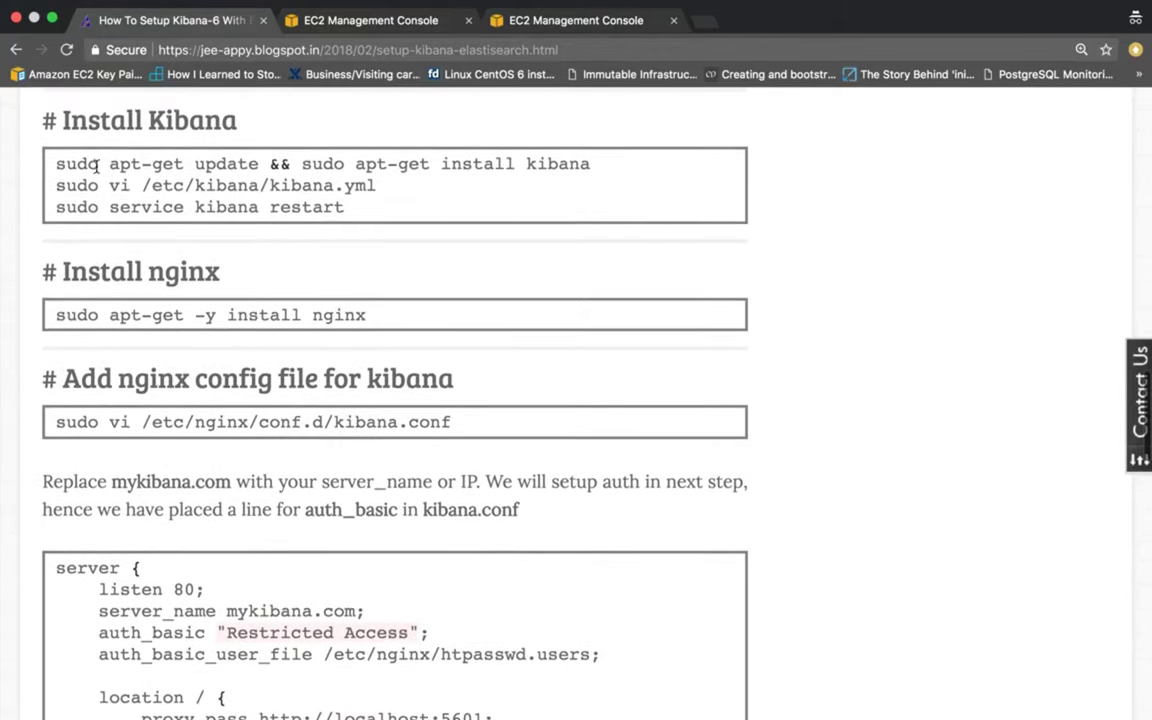
{"action": "key", "text": "super+Tab"}
Install Kibana with apt-get, answering y, then select the guide's vi kibana.yml command.
{"action": "type", "text": "sudo apt-get update && sudo apt-get install kibana"}
{"action": "key", "text": "Return"}
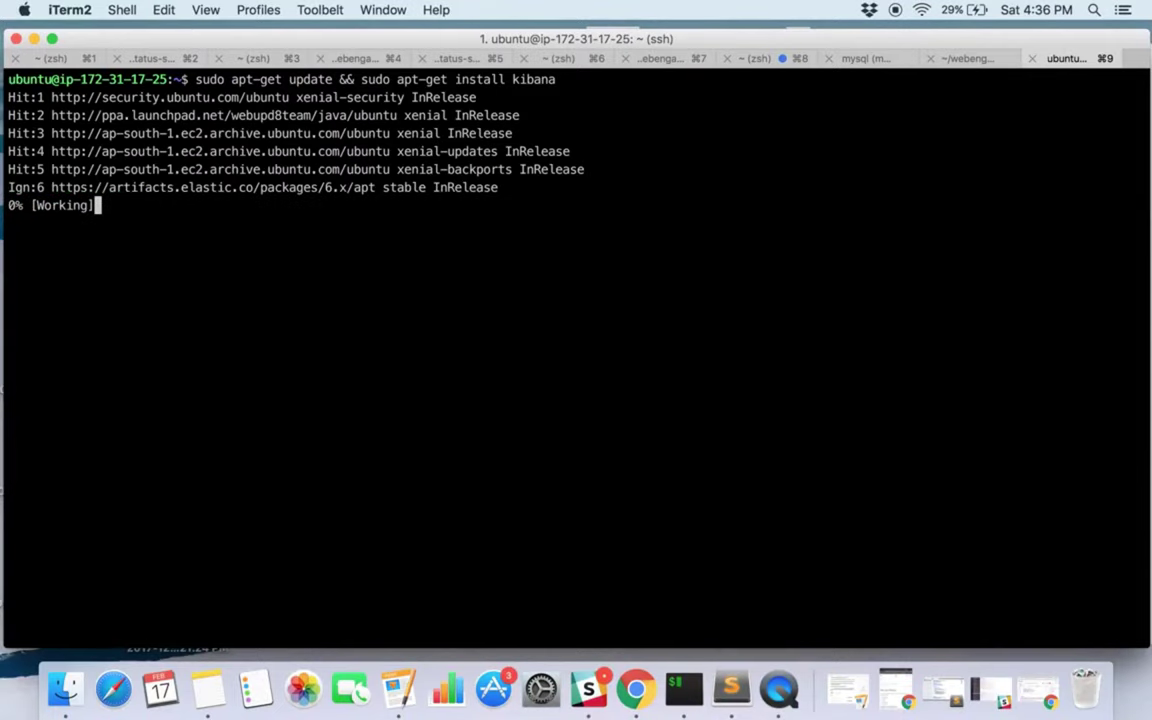
{"action": "type", "text": "y"}
{"action": "key", "text": "Return"}
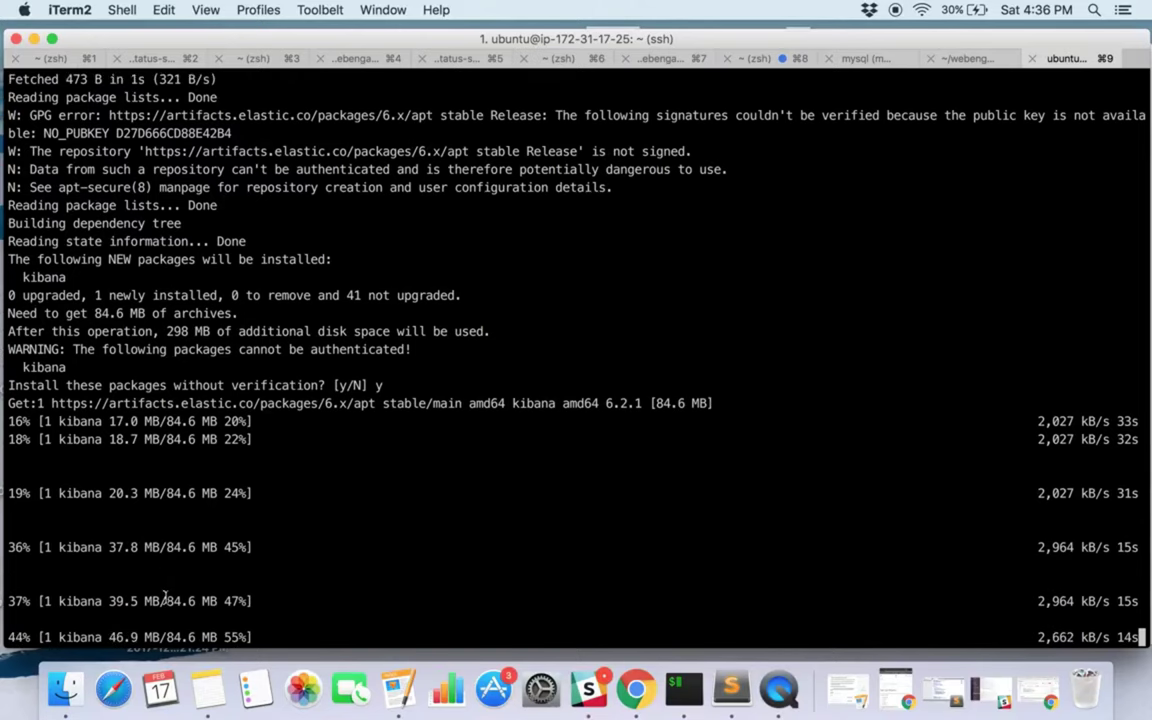
{"action": "double_click", "coordinate": [170, 600]}
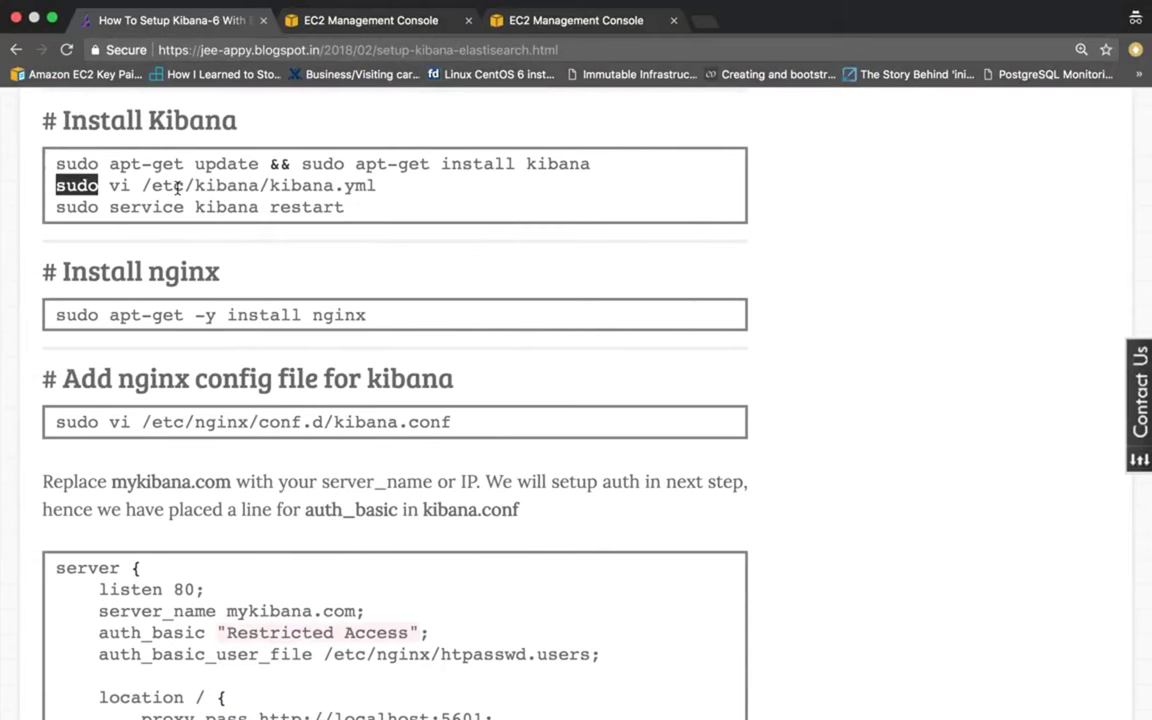
{"action": "left_click_drag", "start_coordinate": [177, 187], "coordinate": [379, 195]}
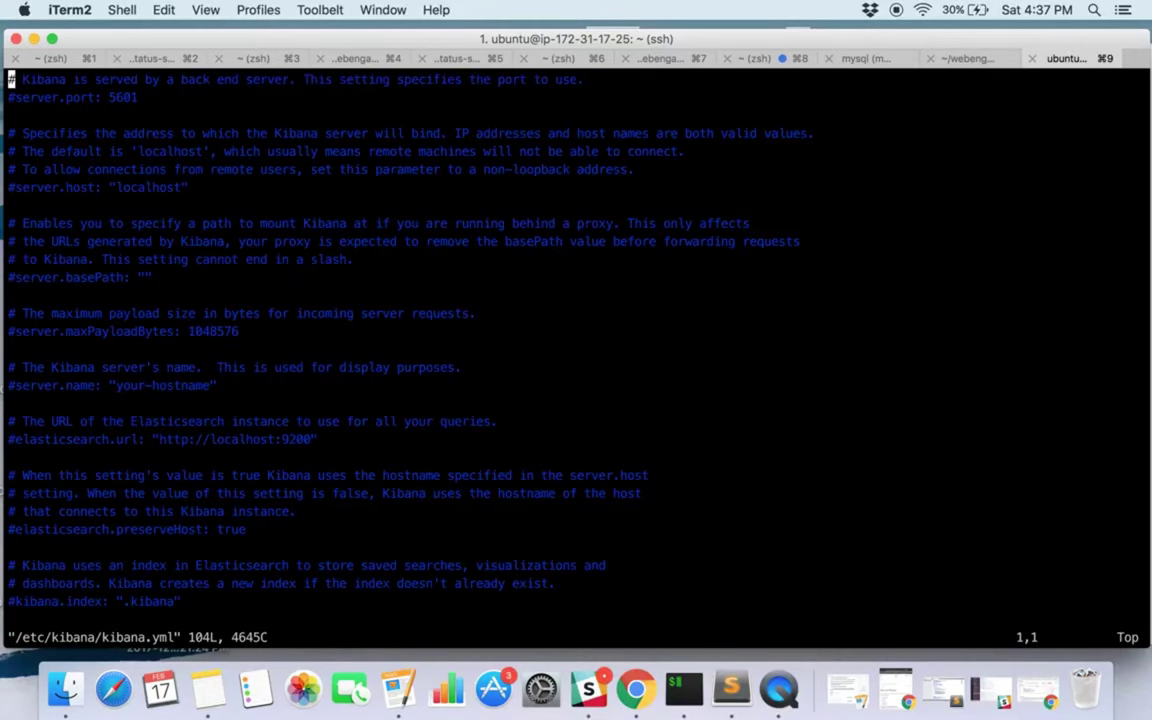
Browse kibana.yml, then run sudo service kibana status to confirm active (running).
{"action": "key", "text": "Down"}
{"action": "key", "text": "Down"}
{"action": "key", "text": "Down"}
{"action": "key", "text": "Down"}
{"action": "key", "text": "Down"}
{"action": "key", "text": "Down"}
{"action": "key", "text": "Down"}
{"action": "key", "text": "Down"}
{"action": "key", "text": "Down"}
{"action": "key", "text": "Down"}
{"action": "key", "text": "Down"}
{"action": "key", "text": "Down"}
{"action": "key", "text": "Down"}
{"action": "key", "text": "Down"}
{"action": "key", "text": "Down"}
{"action": "key", "text": "Down"}
{"action": "key", "text": "Down"}
{"action": "key", "text": "Down"}
{"action": "key", "text": "Down"}
{"action": "key", "text": "Down"}
{"action": "key", "text": "Down"}
{"action": "key", "text": "Down"}
{"action": "key", "text": "Down"}
{"action": "key", "text": "Down"}
{"action": "key", "text": "Down"}
{"action": "key", "text": "Down"}
{"action": "key", "text": "Down"}
{"action": "key", "text": "Down"}
{"action": "key", "text": "Down"}
{"action": "key", "text": "Down"}
{"action": "key", "text": "Down"}
{"action": "key", "text": "Down"}
{"action": "key", "text": "Down"}
{"action": "key", "text": "Down"}
{"action": "key", "text": "Down"}
{"action": "key", "text": "Down"}
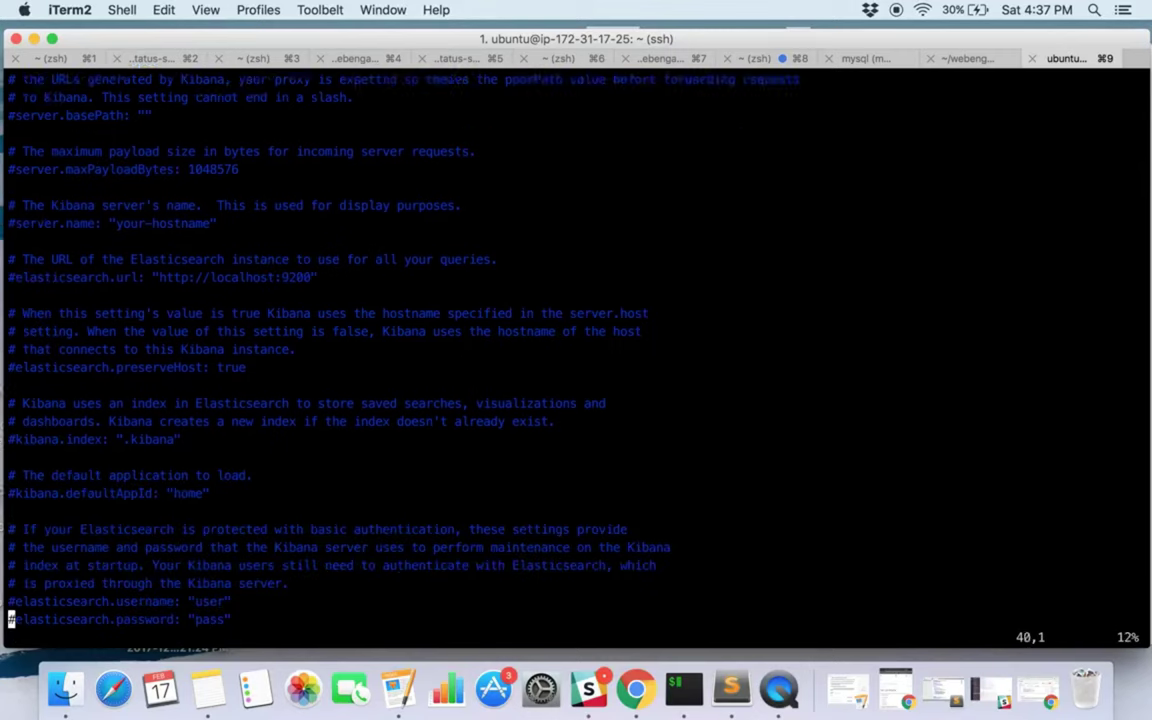
{"action": "key", "text": "Down"}
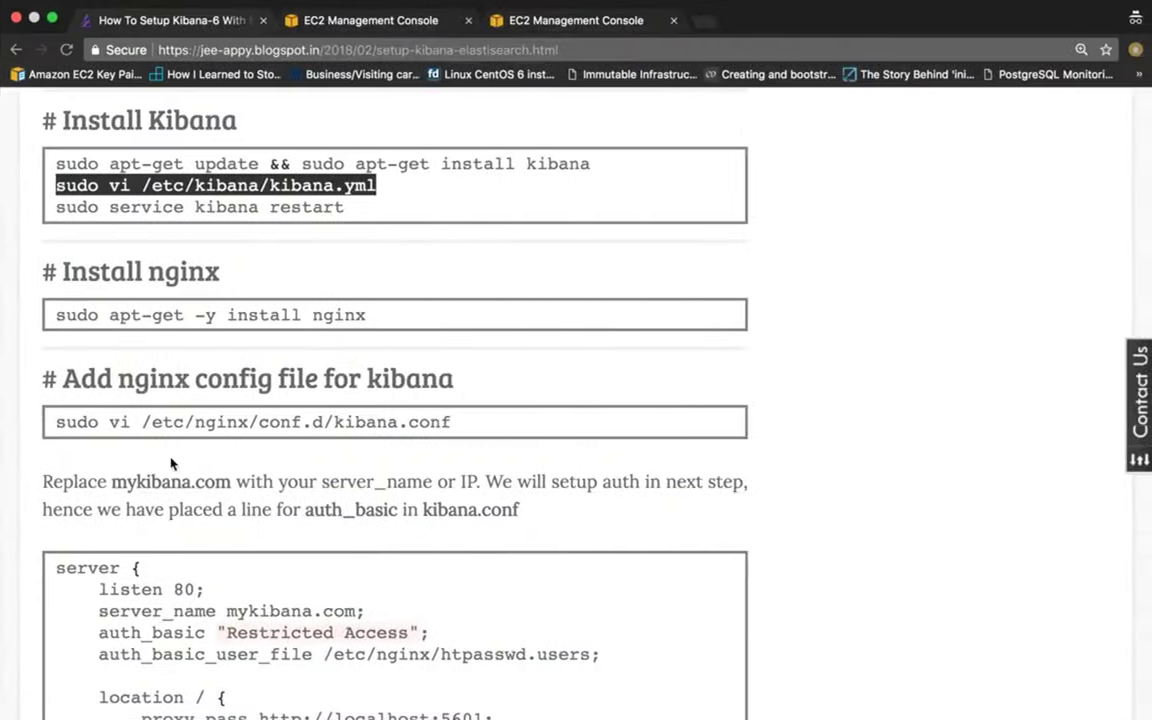
{"action": "left_click_drag", "start_coordinate": [52, 207], "coordinate": [446, 213]}
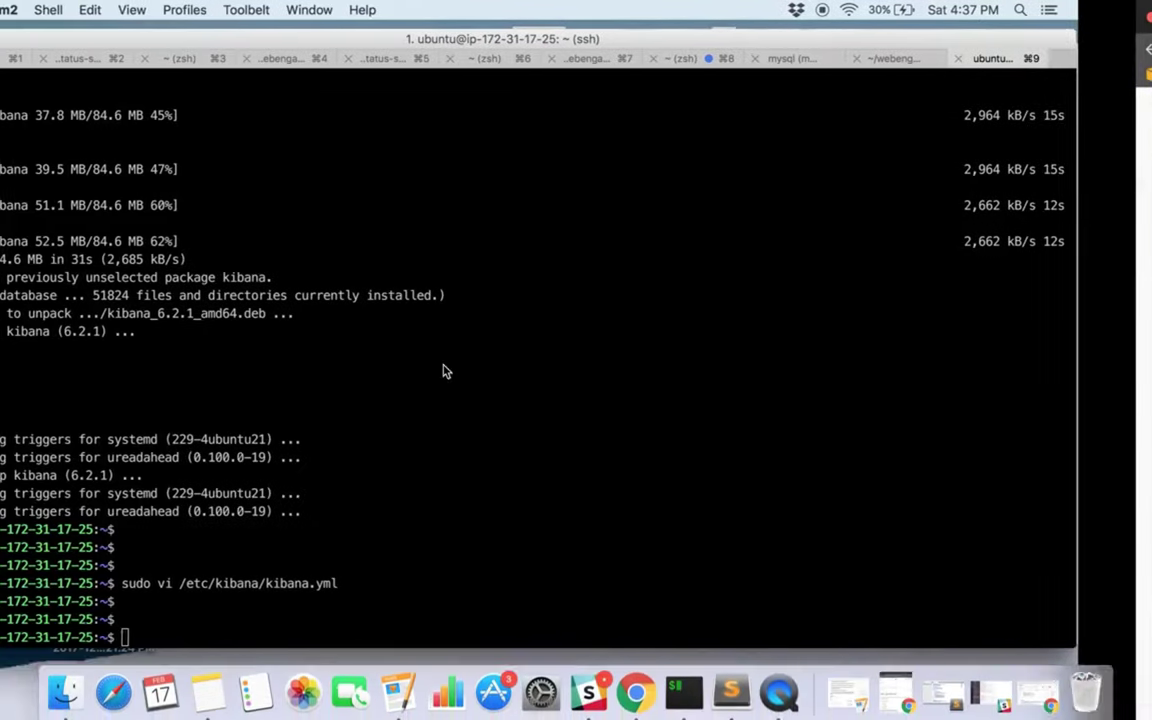
{"action": "key", "text": "Return"}
{"action": "key", "text": "Up"}
{"action": "key", "text": "BackSpace"}
{"action": "key", "text": "BackSpace"}
{"action": "key", "text": "BackSpace"}
{"action": "key", "text": "BackSpace"}
{"action": "key", "text": "BackSpace"}
{"action": "key", "text": "BackSpace"}
{"action": "key", "text": "BackSpace"}
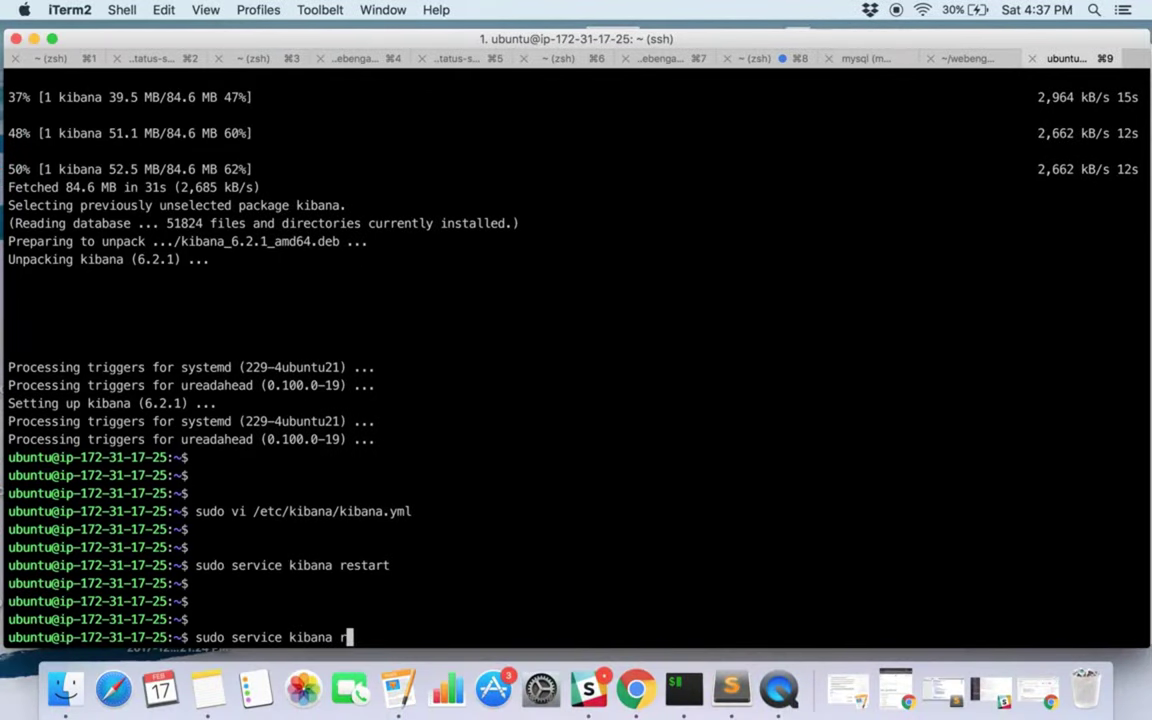
{"action": "type", "text": "status"}
{"action": "key", "text": "Return"}
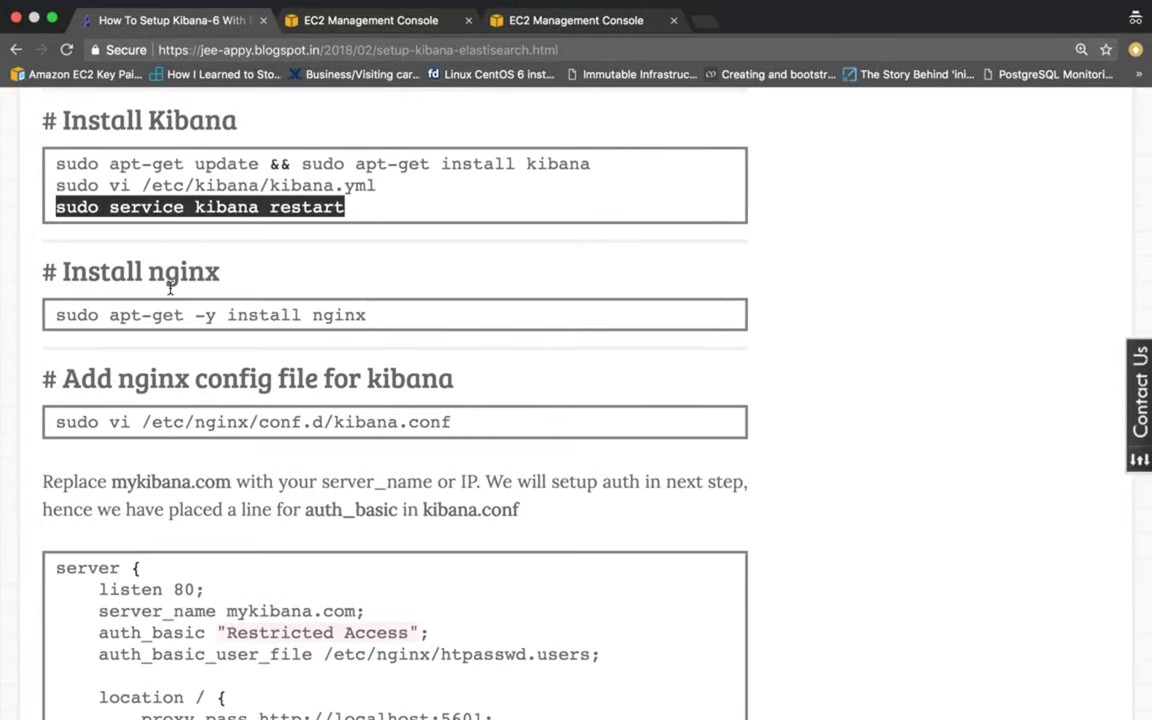
{"action": "scroll", "coordinate": [170, 289], "scroll_direction": "down", "scroll_amount": 1}
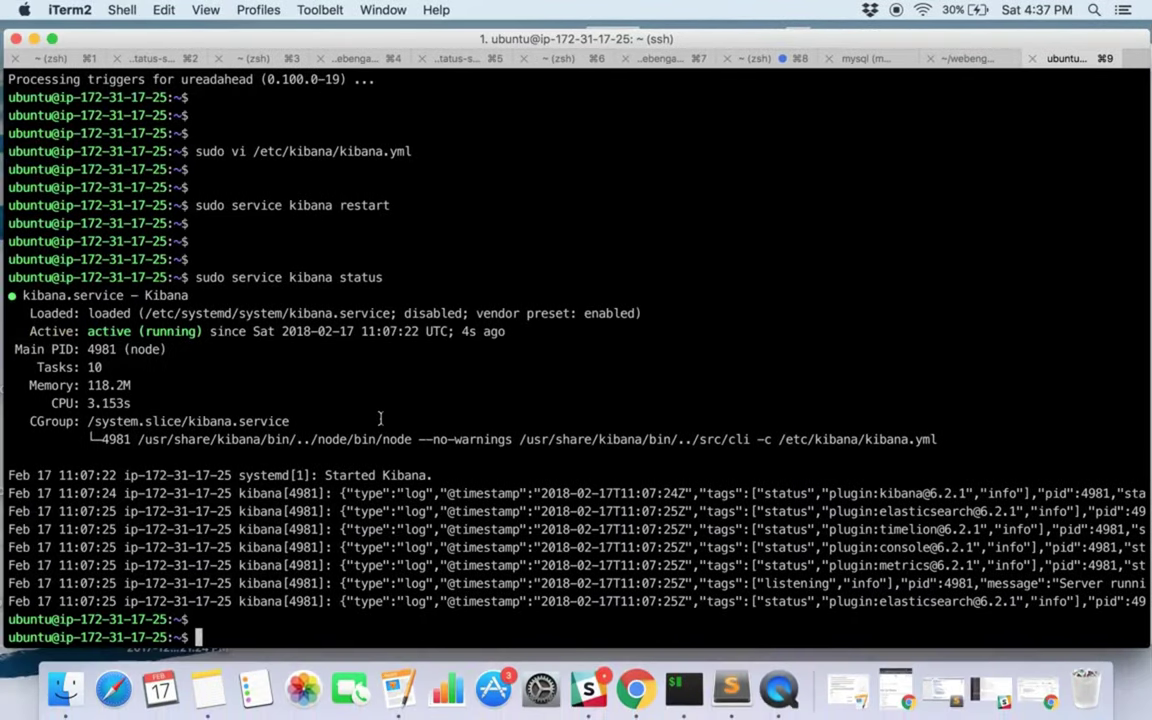
Reopen /etc/kibana/kibana.yml in vi from command history.
{"action": "key", "text": "Up"}
{"action": "key", "text": "Up"}
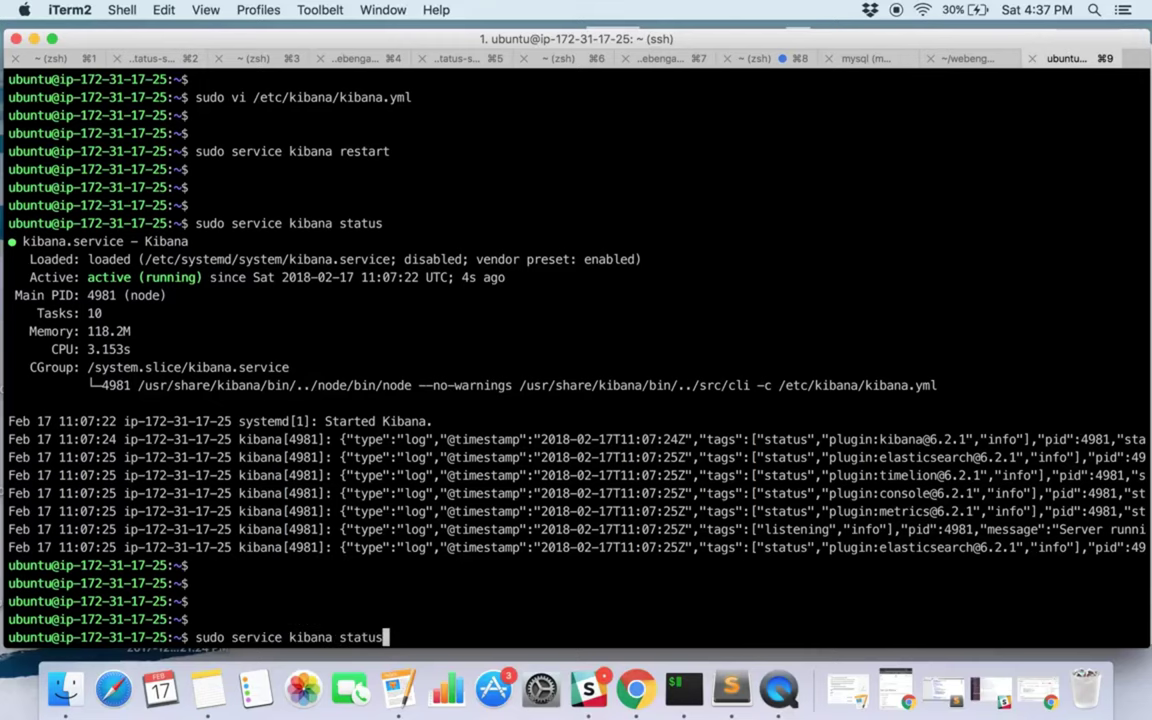
{"action": "key", "text": "Up"}
{"action": "key", "text": "Return"}
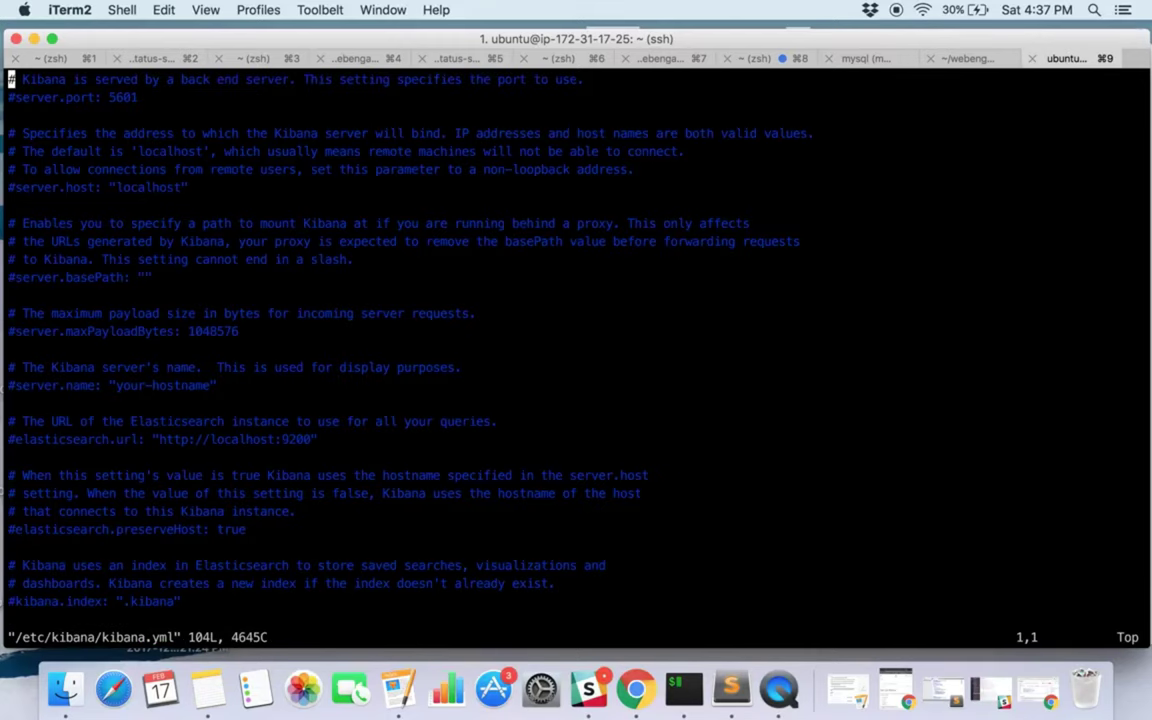
{"action": "key", "text": "Down"}
{"action": "key", "text": "Down"}
{"action": "key", "text": "Down"}
{"action": "key", "text": "Down"}
{"action": "key", "text": "Down"}
{"action": "key", "text": "Down"}
{"action": "key", "text": "Down"}
{"action": "key", "text": "Down"}
{"action": "key", "text": "Down"}
{"action": "key", "text": "Down"}
{"action": "key", "text": "Down"}
{"action": "key", "text": "Down"}
{"action": "key", "text": "Down"}
{"action": "key", "text": "Down"}
{"action": "key", "text": "Down"}
{"action": "key", "text": "Down"}
{"action": "key", "text": "Down"}
{"action": "key", "text": "Down"}
{"action": "key", "text": "Down"}
{"action": "key", "text": "Down"}
{"action": "key", "text": "Up"}
{"action": "key", "text": "Up"}
{"action": "key", "text": "Up"}
{"action": "key", "text": "Up"}
{"action": "key", "text": "a"}
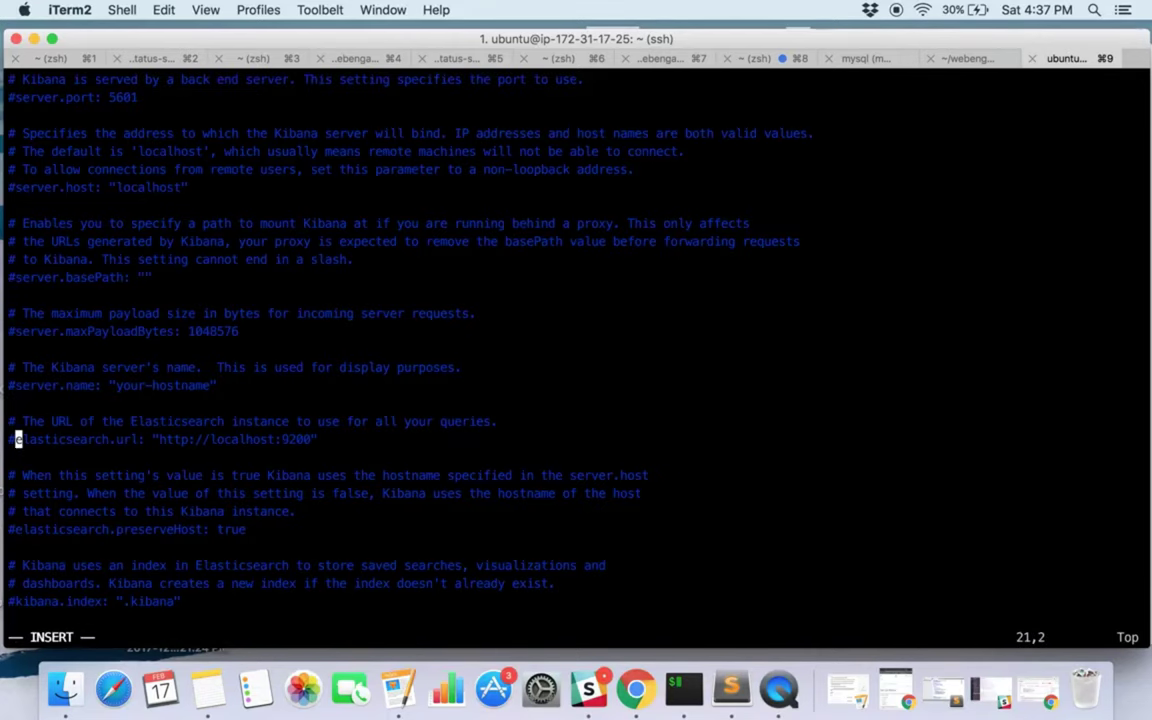
{"action": "key", "text": "BackSpace"}
{"action": "key", "text": "Right"}
{"action": "key", "text": "Right"}
{"action": "key", "text": "Right"}
{"action": "key", "text": "Right"}
{"action": "key", "text": "Right"}
{"action": "key", "text": "Right"}
{"action": "key", "text": "Right"}
{"action": "key", "text": "Right"}
{"action": "key", "text": "Right"}
{"action": "key", "text": "Right"}
{"action": "key", "text": "Right"}
{"action": "key", "text": "Right"}
{"action": "key", "text": "Right"}
{"action": "key", "text": "Right"}
{"action": "key", "text": "Right"}
{"action": "key", "text": "Right"}
{"action": "key", "text": "Right"}
{"action": "key", "text": "Right"}
{"action": "key", "text": "Right"}
{"action": "key", "text": "Right"}
{"action": "key", "text": "Right"}
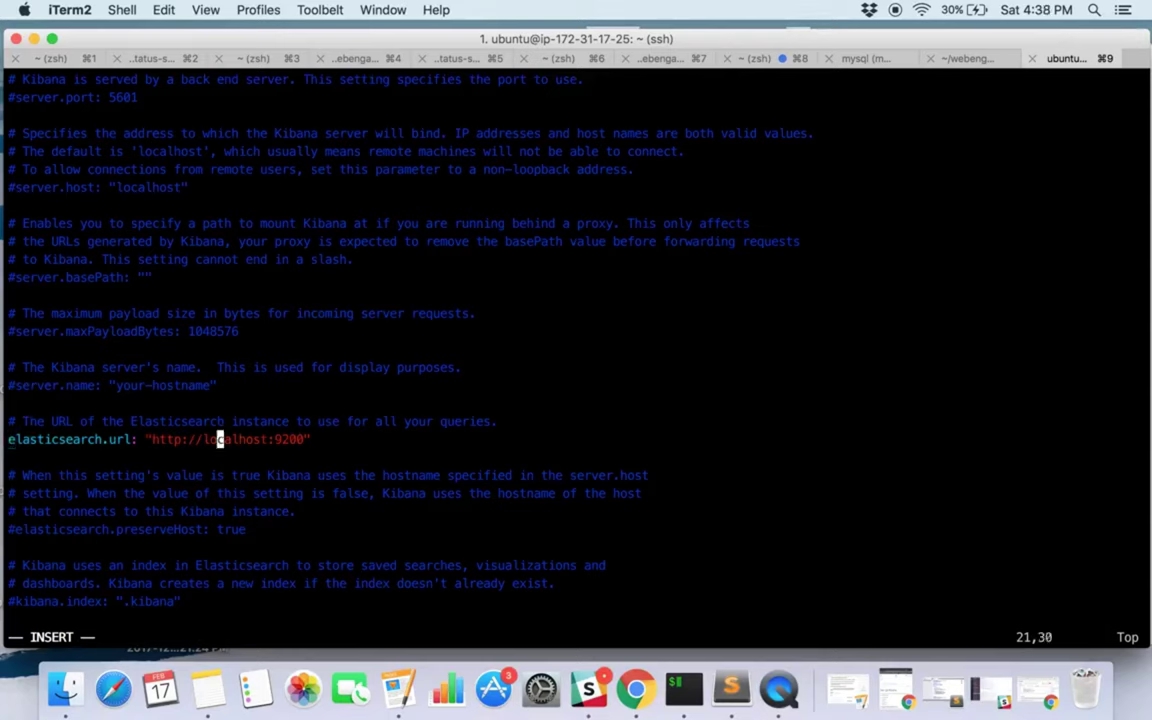
{"action": "key", "text": "Right"}
{"action": "key", "text": "Right"}
{"action": "key", "text": "Right"}
{"action": "key", "text": "Down"}
{"action": "key", "text": "Down"}
{"action": "key", "text": "Down"}
{"action": "key", "text": "Down"}
{"action": "key", "text": "Down"}
{"action": "key", "text": "Down"}
{"action": "key", "text": "Down"}
{"action": "key", "text": "Down"}
{"action": "key", "text": "Down"}
{"action": "key", "text": "Down"}
{"action": "key", "text": "Down"}
{"action": "key", "text": "Down"}
{"action": "key", "text": "Down"}
{"action": "key", "text": "Down"}
{"action": "key", "text": "Down"}
{"action": "key", "text": "Down"}
{"action": "key", "text": "Down"}
{"action": "key", "text": "Down"}
{"action": "key", "text": "Down"}
{"action": "key", "text": "Down"}
{"action": "key", "text": "Down"}
{"action": "key", "text": "Down"}
{"action": "key", "text": "Down"}
{"action": "key", "text": "Down"}
{"action": "key", "text": "Down"}
{"action": "key", "text": "Escape"}
{"action": "type", "text": ":"}
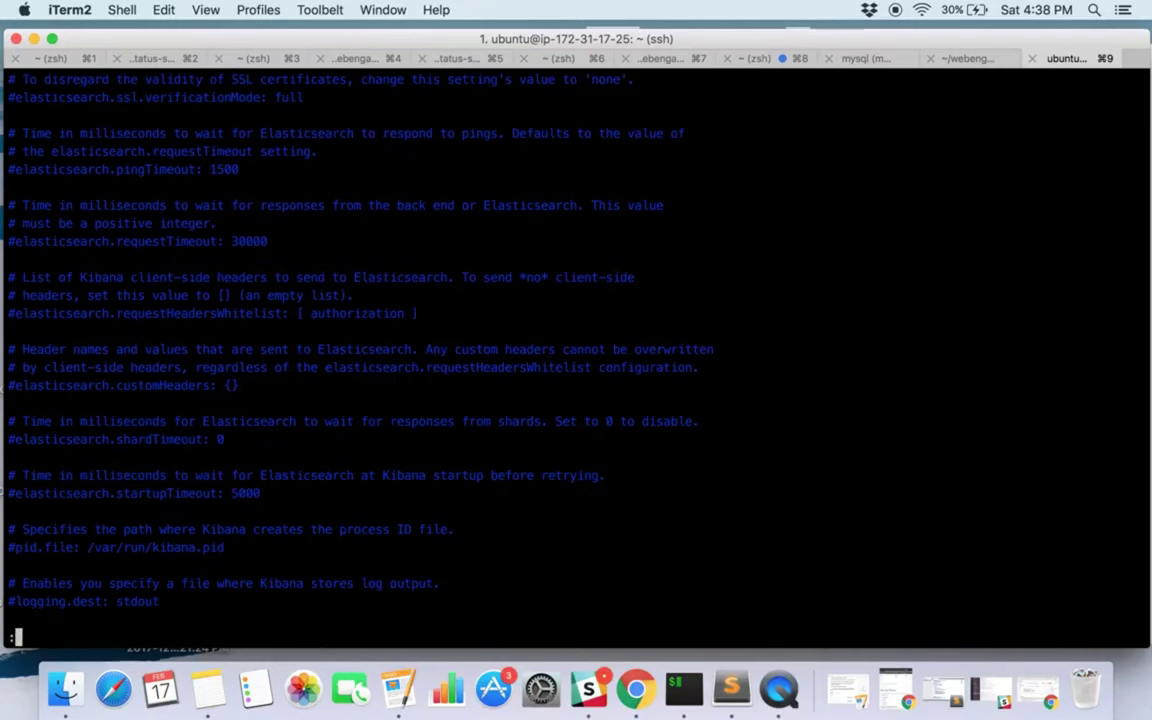
{"action": "type", "text": "wq"}
{"action": "key", "text": "Return"}
{"action": "key", "text": "Up"}
{"action": "key", "text": "Up"}
{"action": "key", "text": "Up"}
{"action": "key", "text": "Return"}
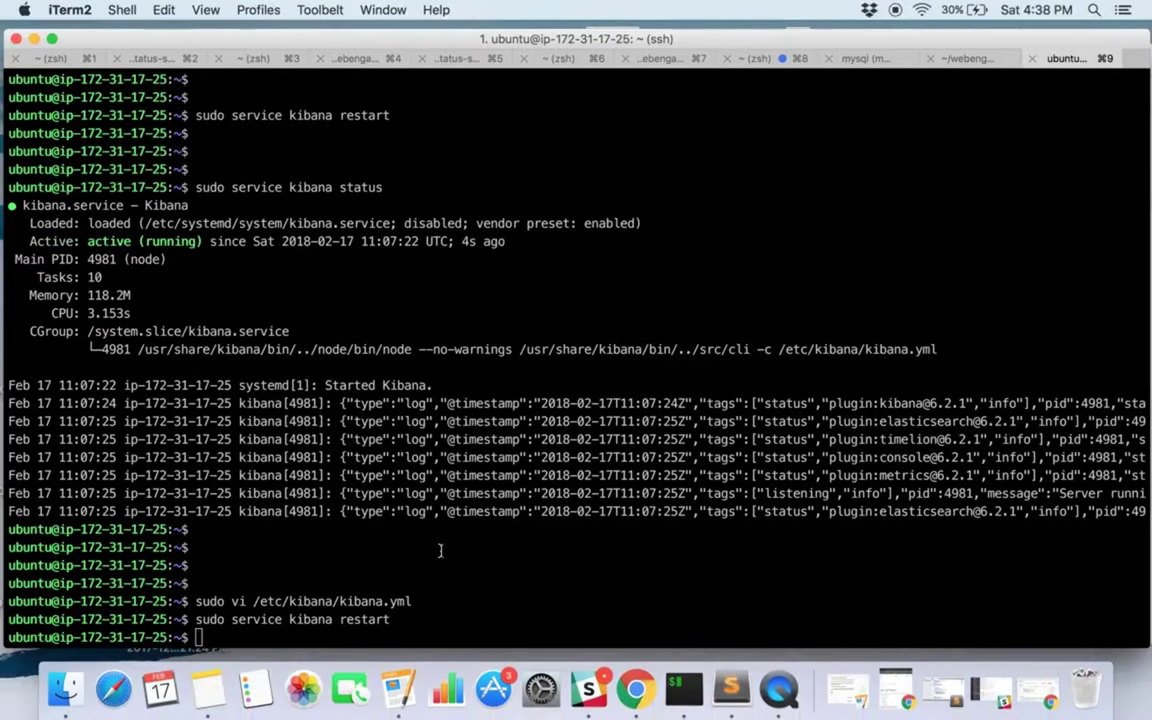
Run sudo netstat -tlupn and highlight Kibana on 127.0.0.1:5601 and Elasticsearch on :::9200.
{"action": "key", "text": "Return"}
{"action": "key", "text": "Return"}
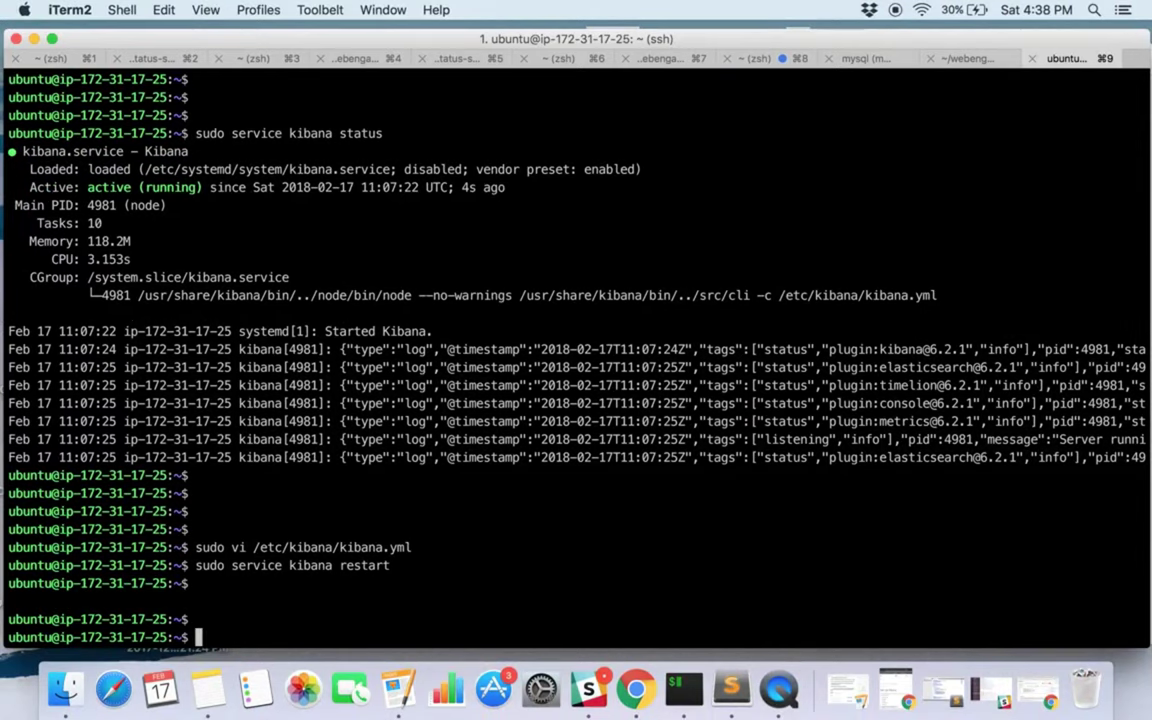
{"action": "type", "text": "sudo netstat -tlupn"}
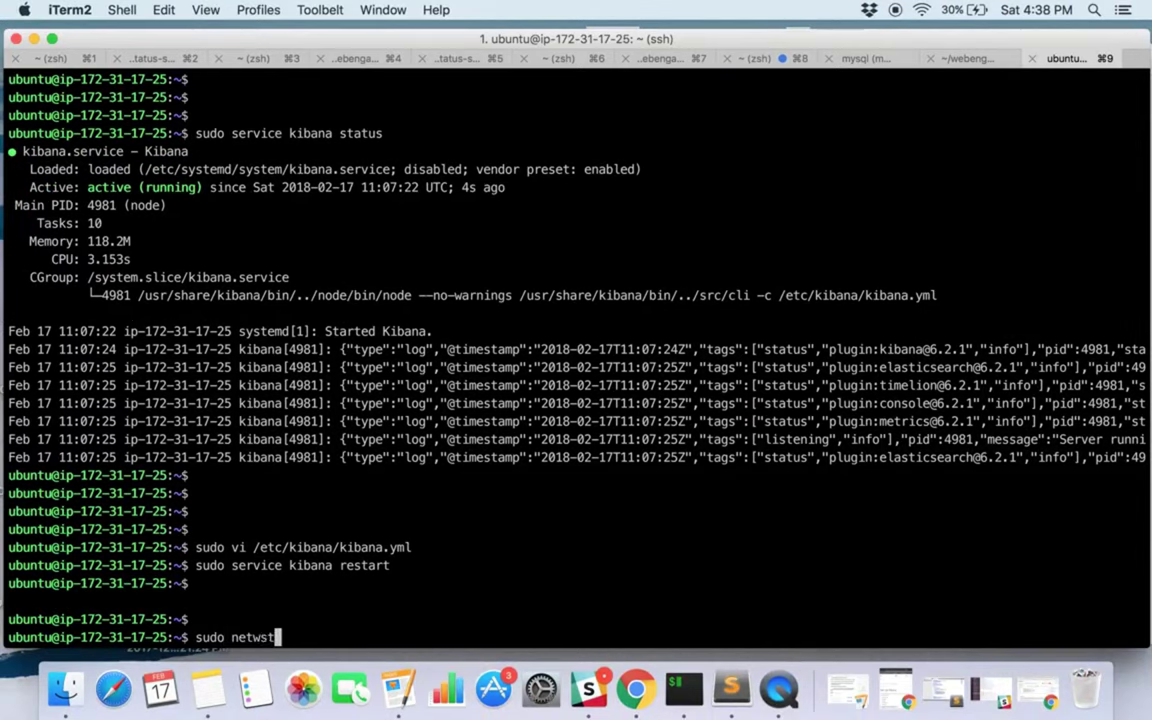
{"action": "key", "text": "Return"}
{"action": "left_click_drag", "start_coordinate": [146, 547], "coordinate": [390, 547]}
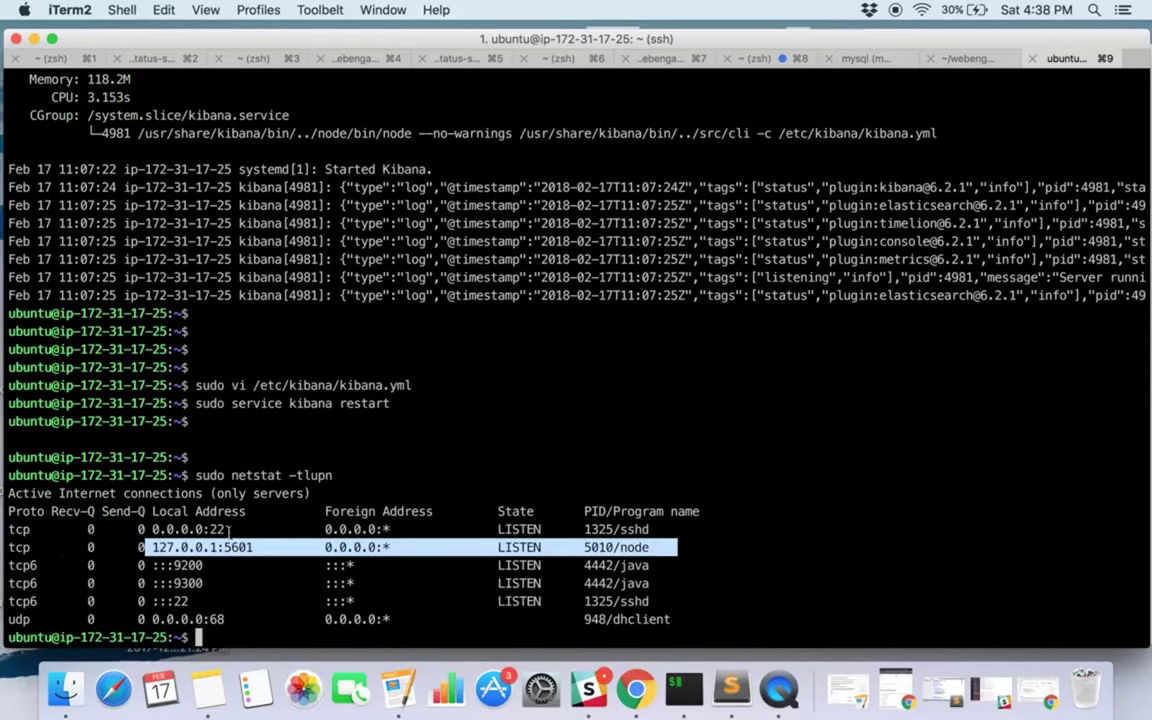
{"action": "left_click", "coordinate": [224, 544]}
{"action": "left_click_drag", "start_coordinate": [152, 547], "coordinate": [216, 547]}
{"action": "double_click", "coordinate": [176, 529]}
{"action": "left_click", "coordinate": [227, 529]}
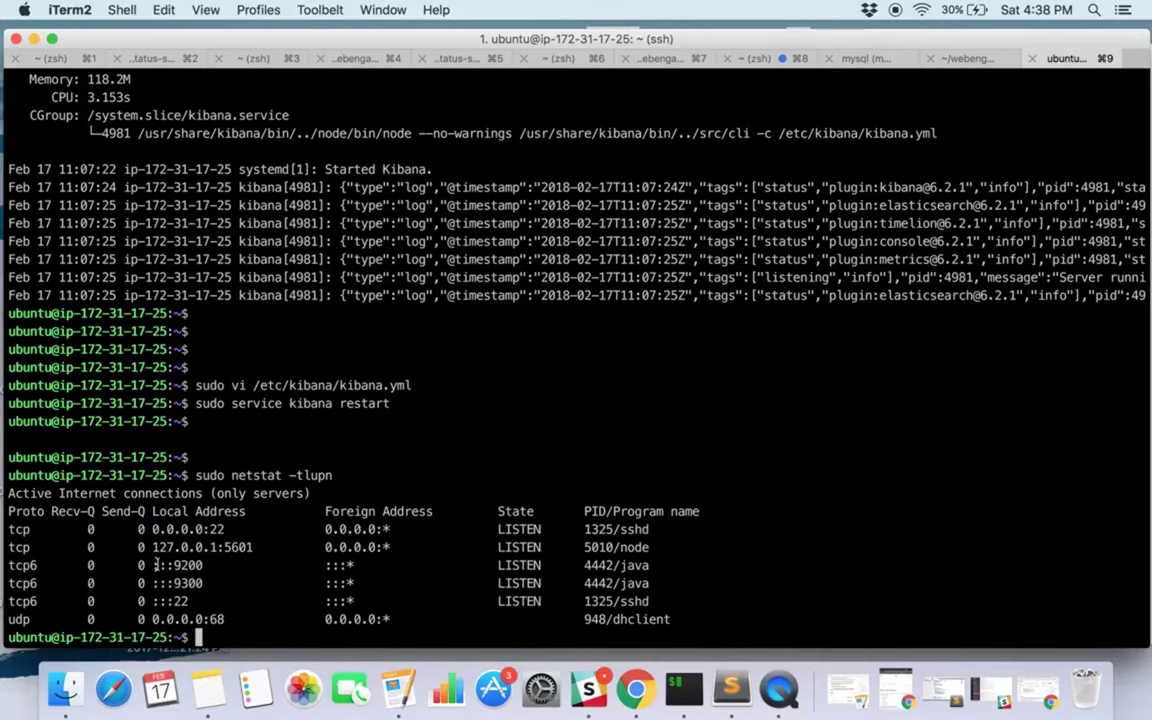
{"action": "left_click_drag", "start_coordinate": [152, 565], "coordinate": [219, 565]}
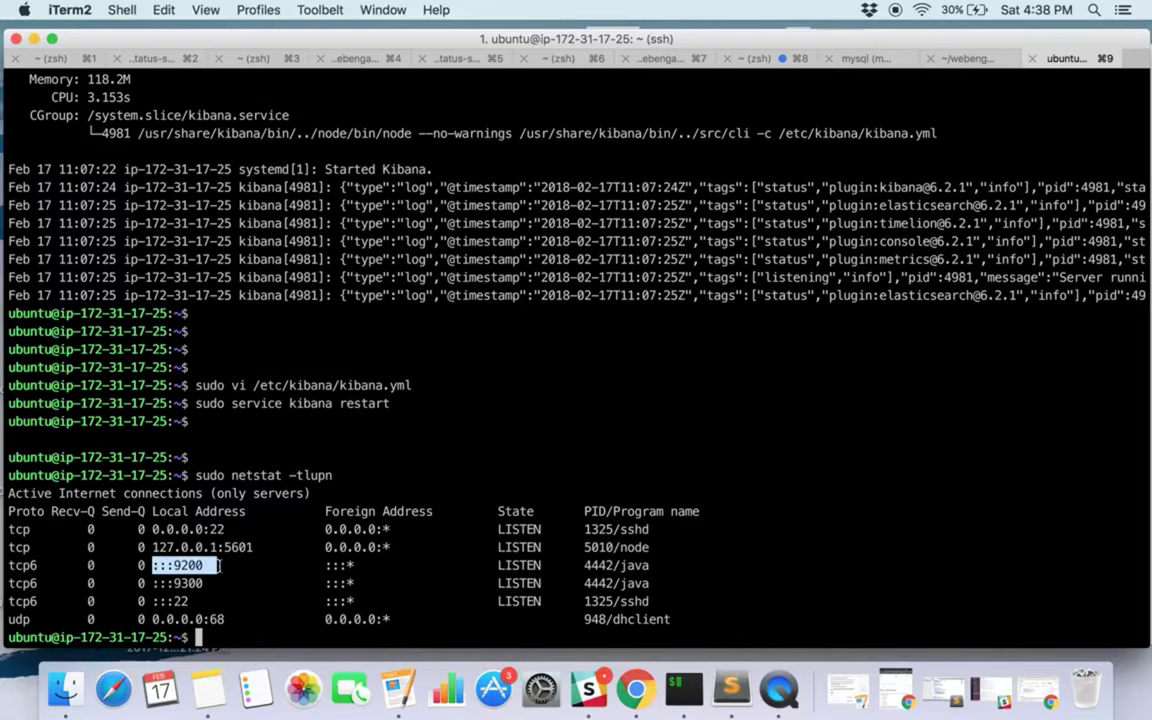
Install nginx with the guide's sudo apt-get -y install nginx command.
{"action": "key", "text": "ctrl+Right"}
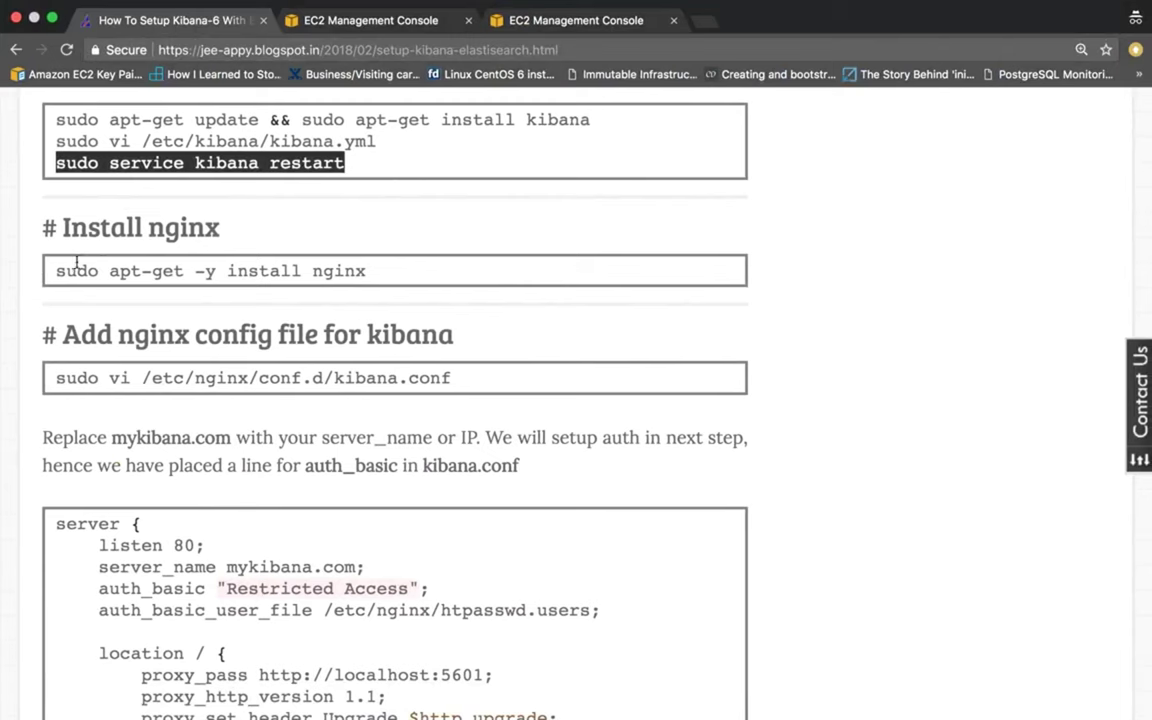
{"action": "left_click_drag", "start_coordinate": [57, 270], "coordinate": [368, 272]}
{"action": "key", "text": "super+c"}
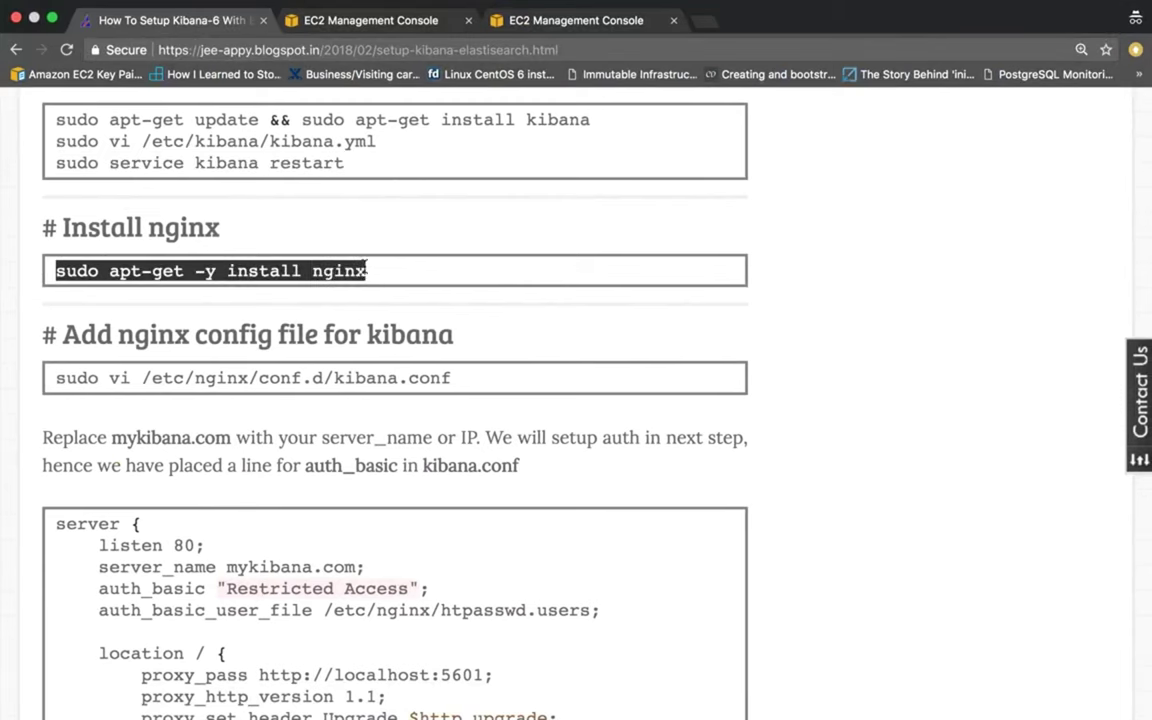
{"action": "key", "text": "ctrl+Left"}
{"action": "key", "text": "Return"}
{"action": "key", "text": "Return"}
{"action": "key", "text": "Return"}
{"action": "key", "text": "Return"}
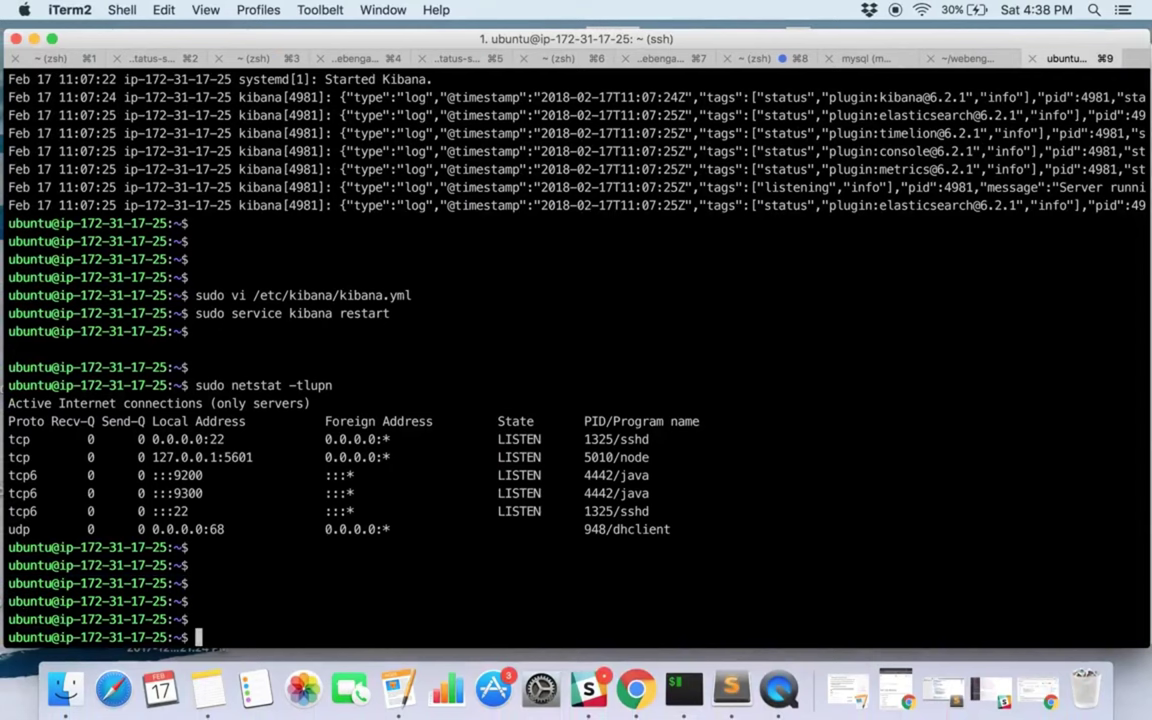
{"action": "key", "text": "super+v"}
{"action": "key", "text": "Return"}
Create /etc/nginx/conf.d/kibana.conf in vi with the tutorial's server block.
{"action": "key", "text": "ctrl+Right"}
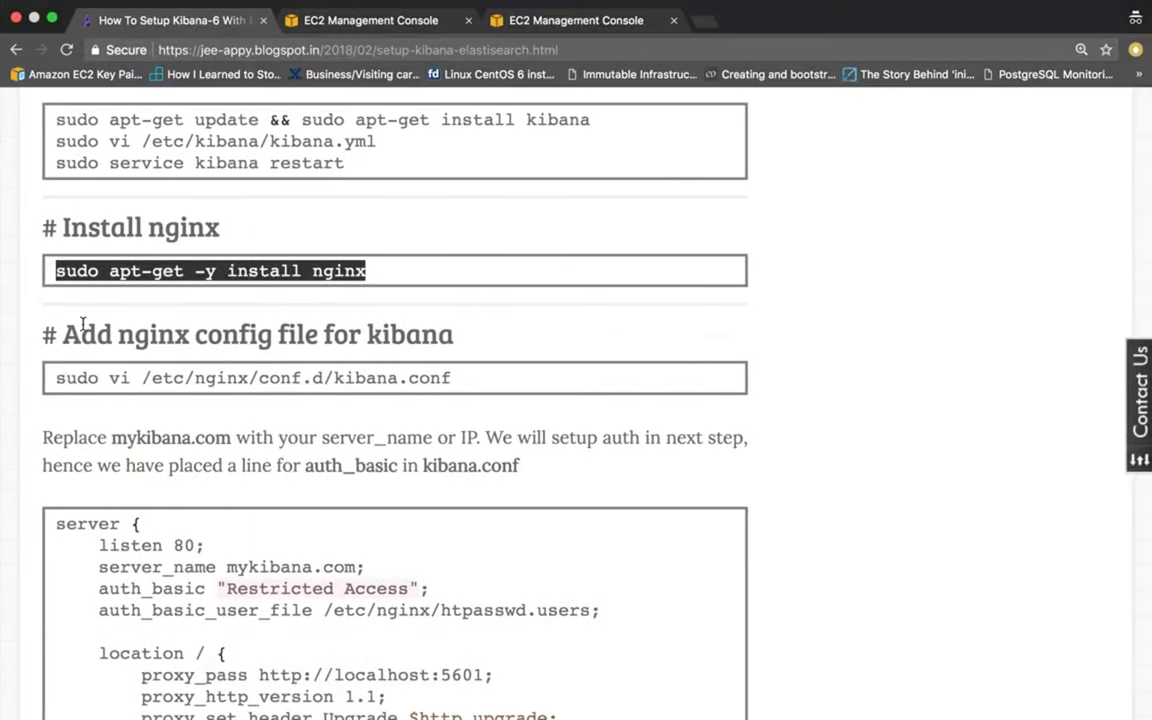
{"action": "scroll", "coordinate": [82, 324], "scroll_direction": "down", "scroll_amount": 1}
{"action": "left_click", "coordinate": [40, 262]}
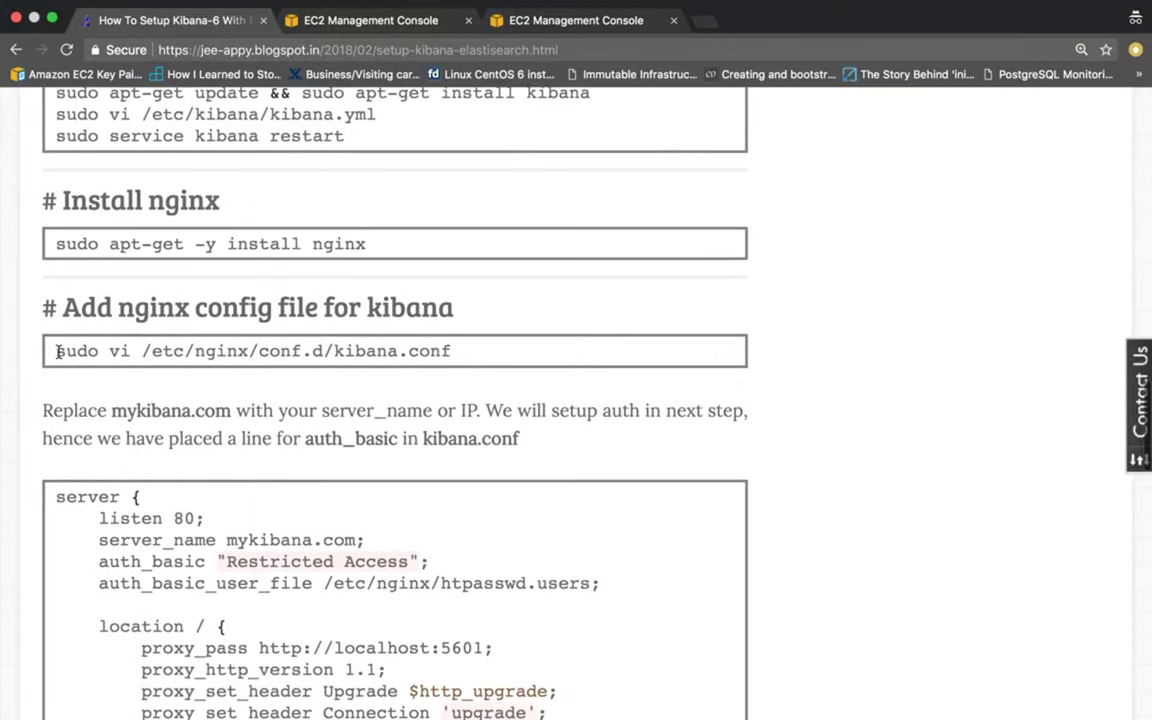
{"action": "left_click_drag", "start_coordinate": [57, 352], "coordinate": [494, 354]}
{"action": "key", "text": "super+c"}
{"action": "key", "text": "ctrl+Left"}
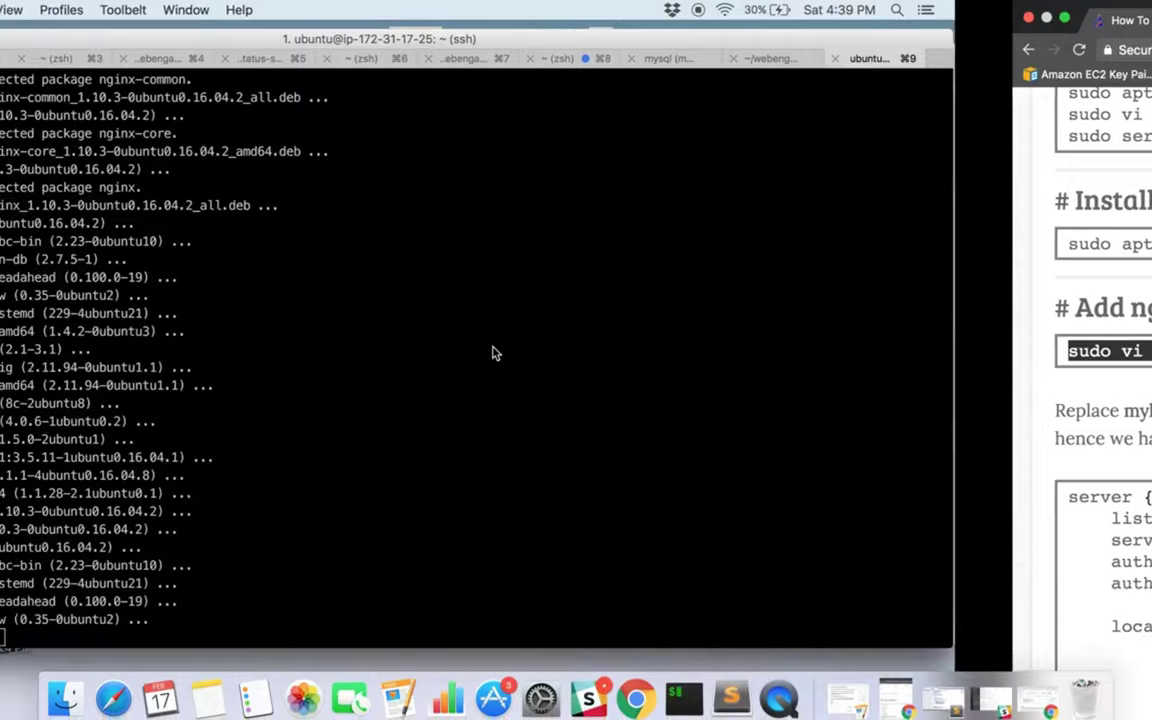
{"action": "type", "text": "sudo"}
{"action": "key", "text": "super+v"}
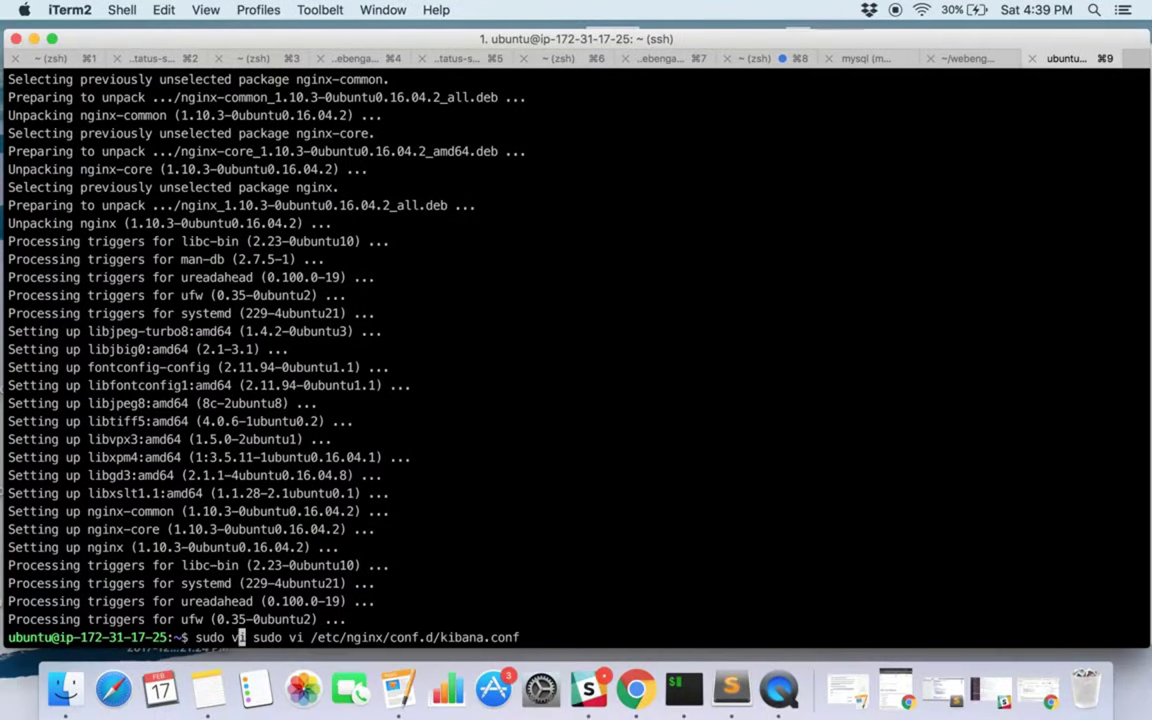
{"action": "key", "text": "Return"}
{"action": "key", "text": "ctrl+Right"}
{"action": "scroll", "coordinate": [145, 362], "scroll_direction": "down", "scroll_amount": 1}
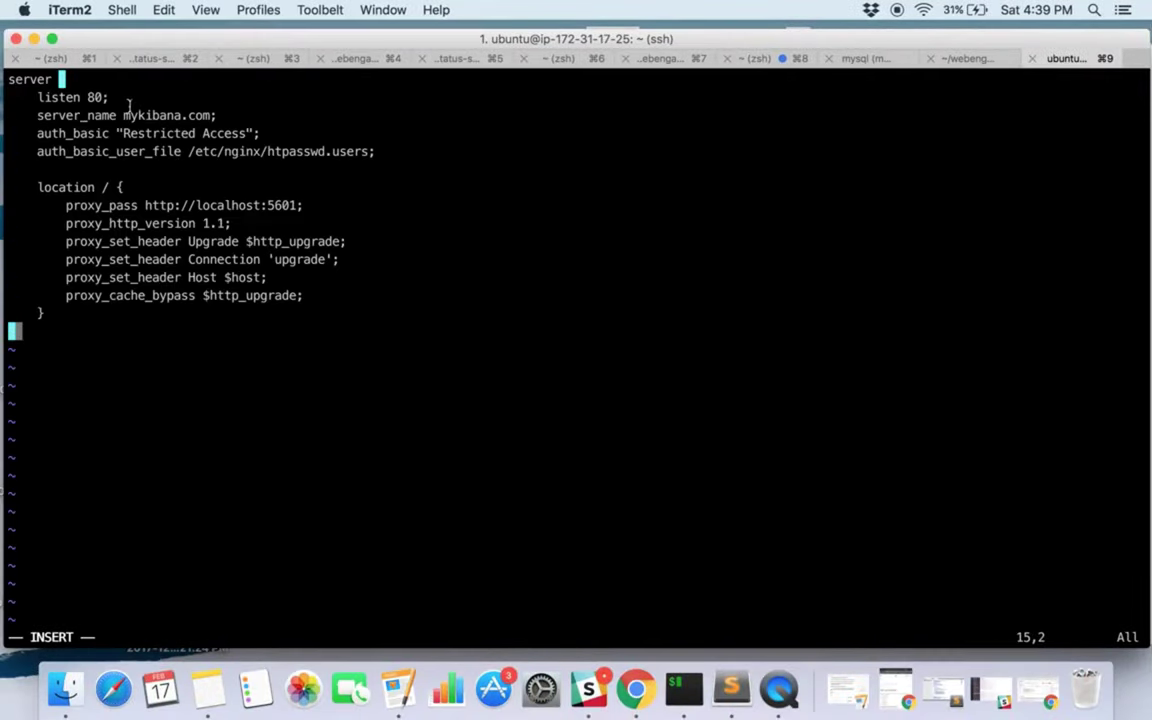
Replace server_name mykibana.com with the EC2 public IP 13.127.123.152.
{"action": "left_click_drag", "start_coordinate": [124, 112], "coordinate": [210, 102]}
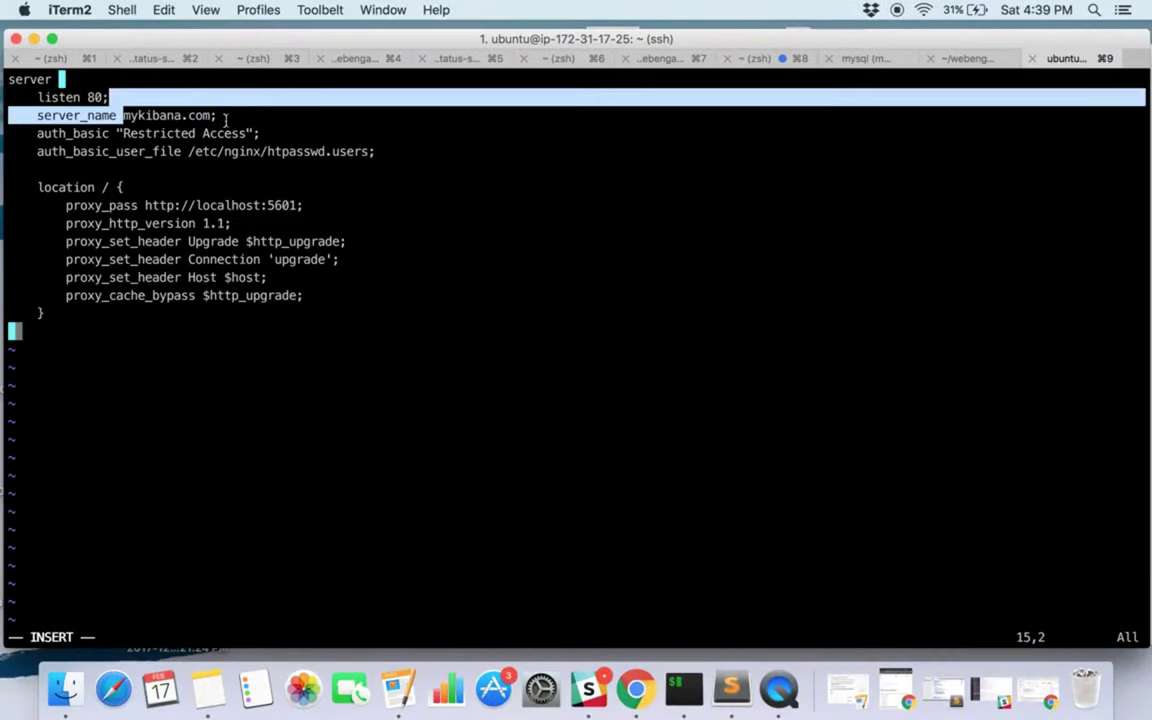
{"action": "key", "text": "ctrl+Right"}
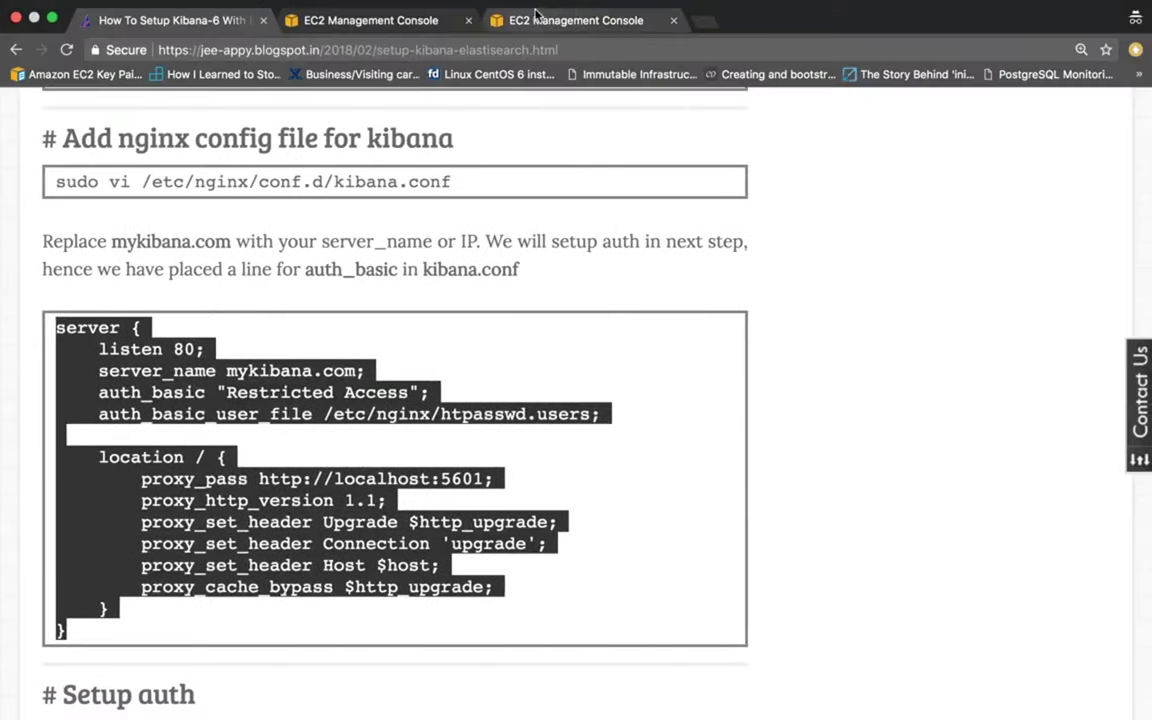
{"action": "left_click", "coordinate": [392, 20]}
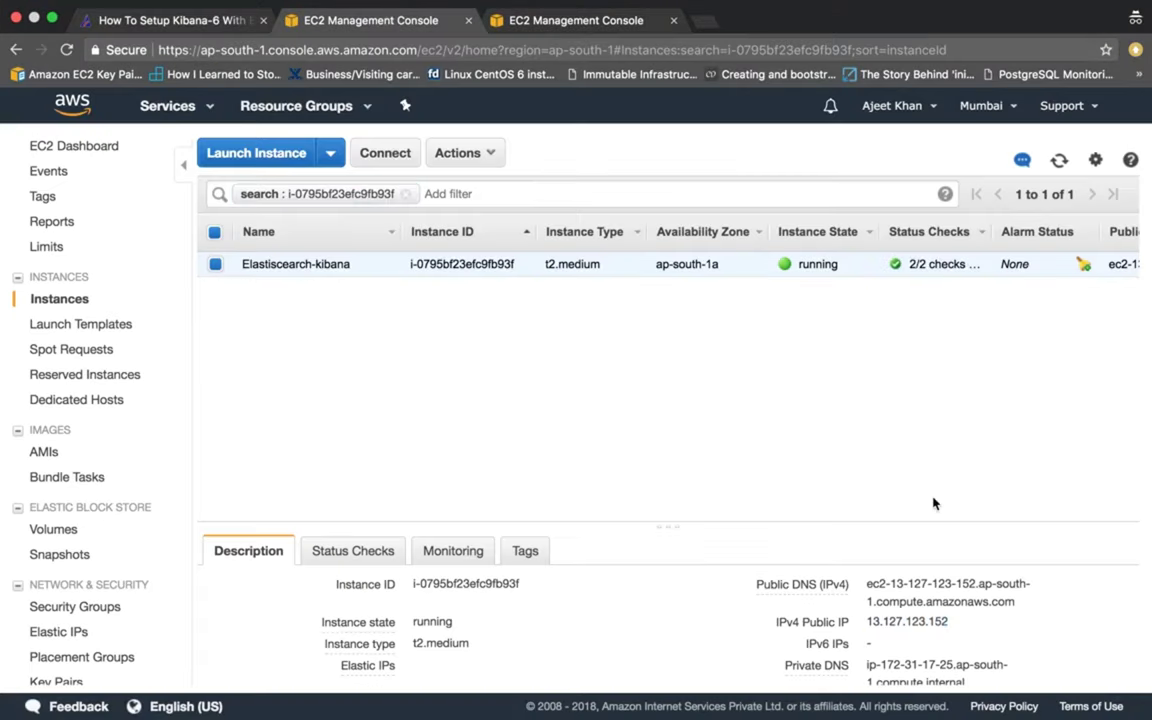
{"action": "left_click_drag", "start_coordinate": [868, 621], "coordinate": [986, 627]}
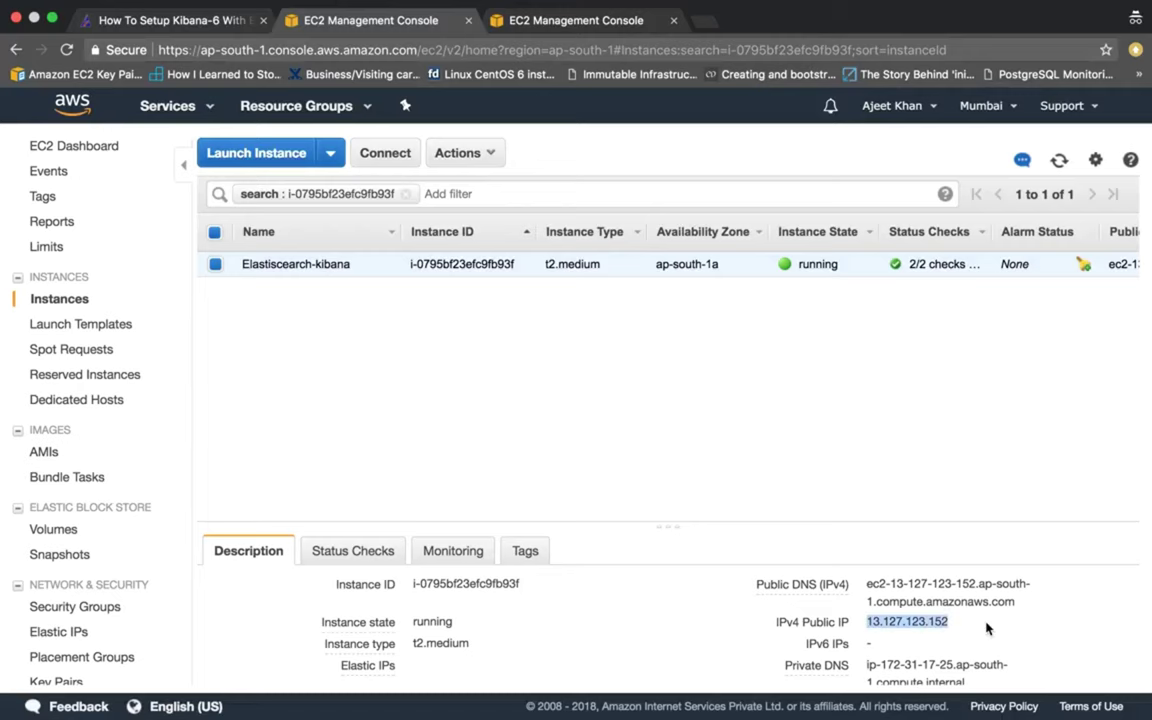
{"action": "key", "text": "ctrl+Left"}
{"action": "left_click", "coordinate": [465, 420]}
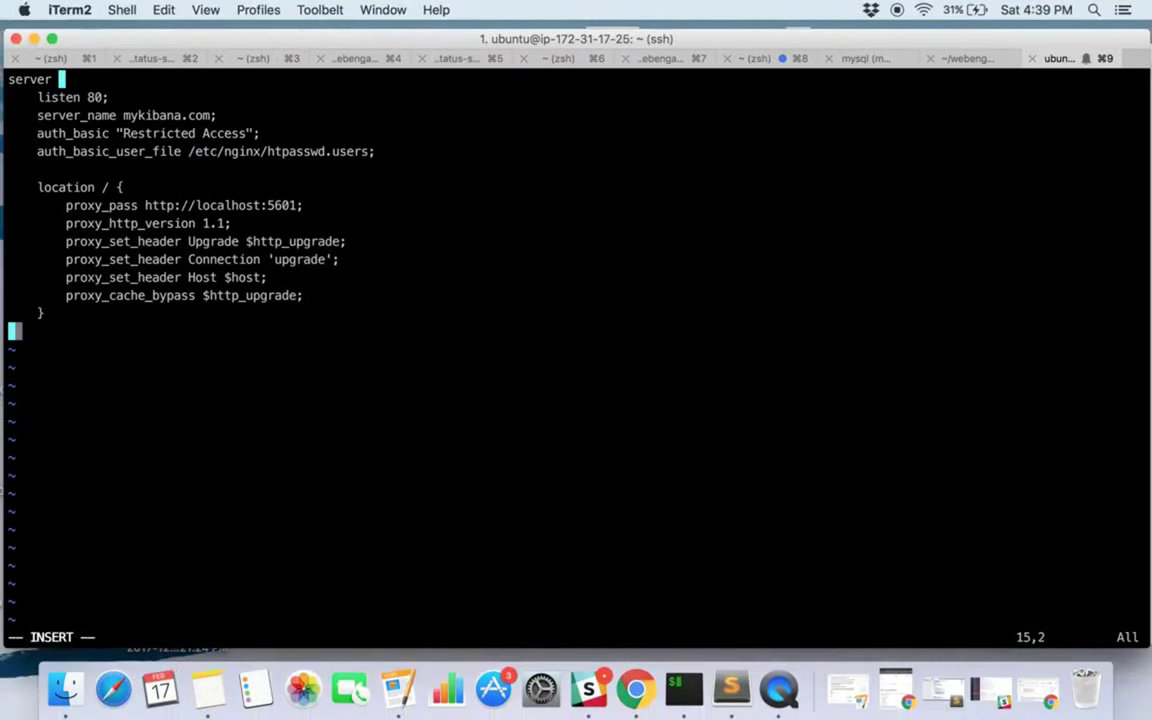
{"action": "left_click", "coordinate": [22, 115]}
{"action": "left_click", "coordinate": [211, 115]}
{"action": "key", "text": "BackSpace"}
{"action": "key", "text": "BackSpace"}
{"action": "key", "text": "BackSpace"}
{"action": "key", "text": "BackSpace"}
{"action": "key", "text": "BackSpace"}
{"action": "key", "text": "BackSpace"}
{"action": "key", "text": "BackSpace"}
{"action": "key", "text": "BackSpace"}
{"action": "key", "text": "BackSpace"}
{"action": "key", "text": "BackSpace"}
{"action": "key", "text": "BackSpace"}
{"action": "key", "text": "BackSpace"}
{"action": "key", "text": "super+v"}
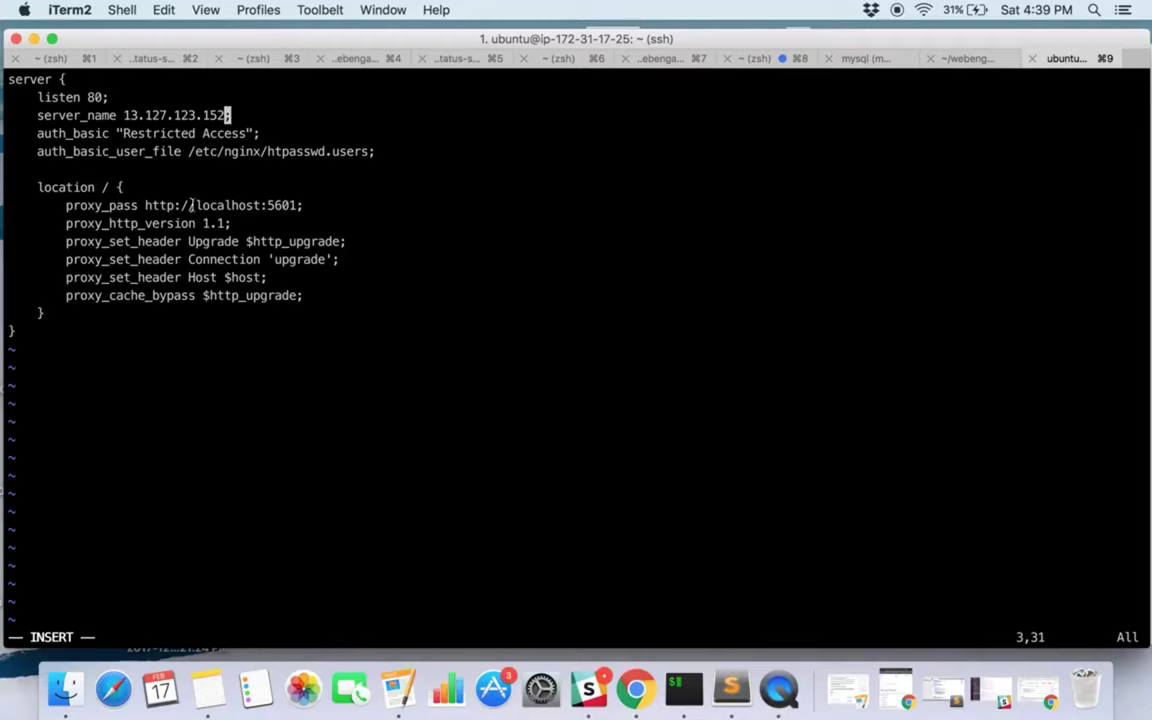
Review the localhost:5601 proxy target and auth_basic directive, then finish editing kibana.conf.
{"action": "left_click_drag", "start_coordinate": [192, 205], "coordinate": [297, 199]}
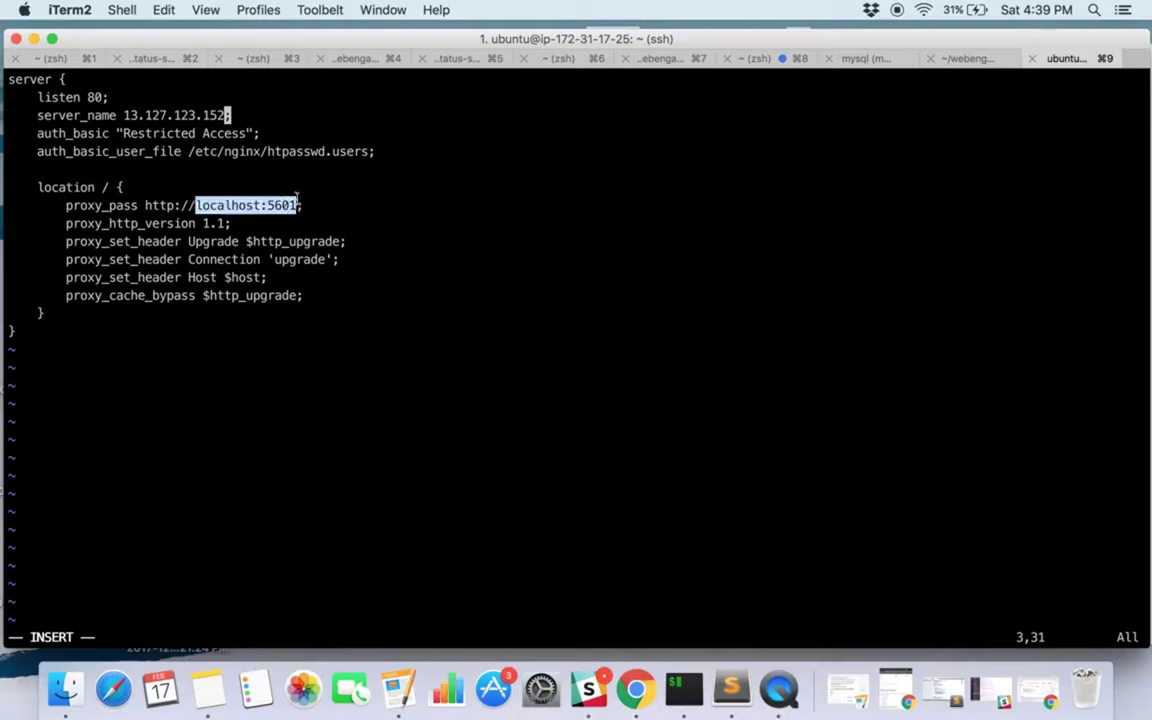
{"action": "left_click", "coordinate": [296, 227]}
{"action": "key", "text": "Up"}
{"action": "key", "text": "Up"}
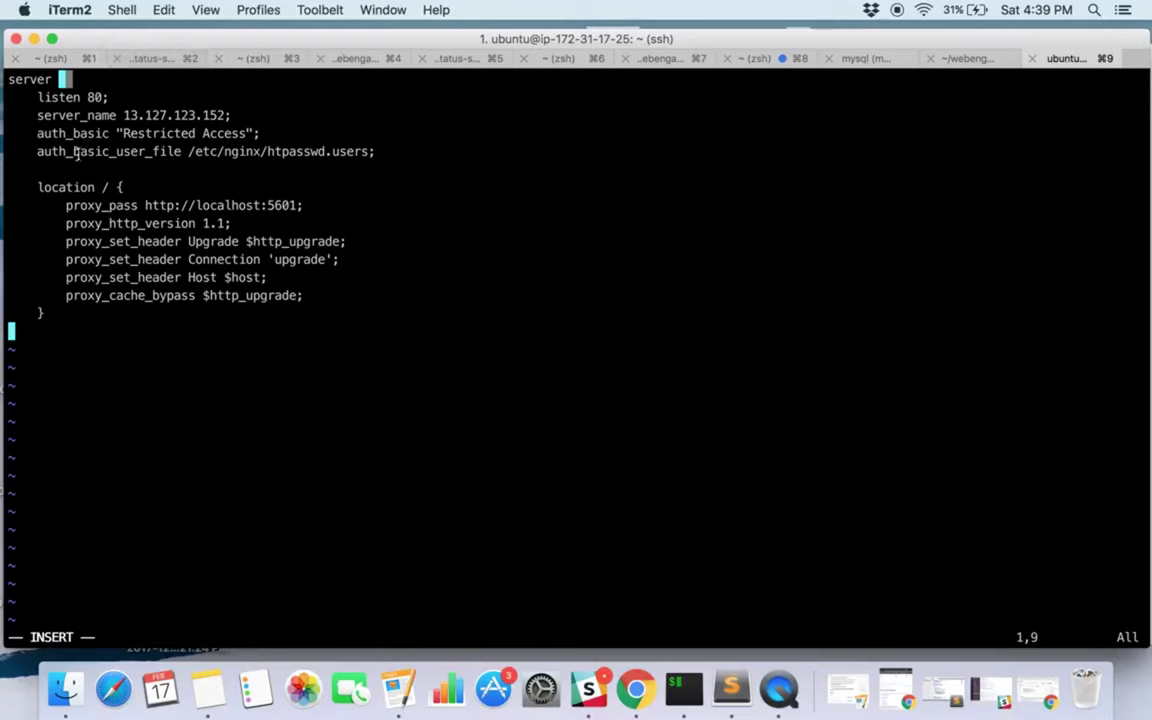
{"action": "left_click_drag", "start_coordinate": [36, 133], "coordinate": [101, 133]}
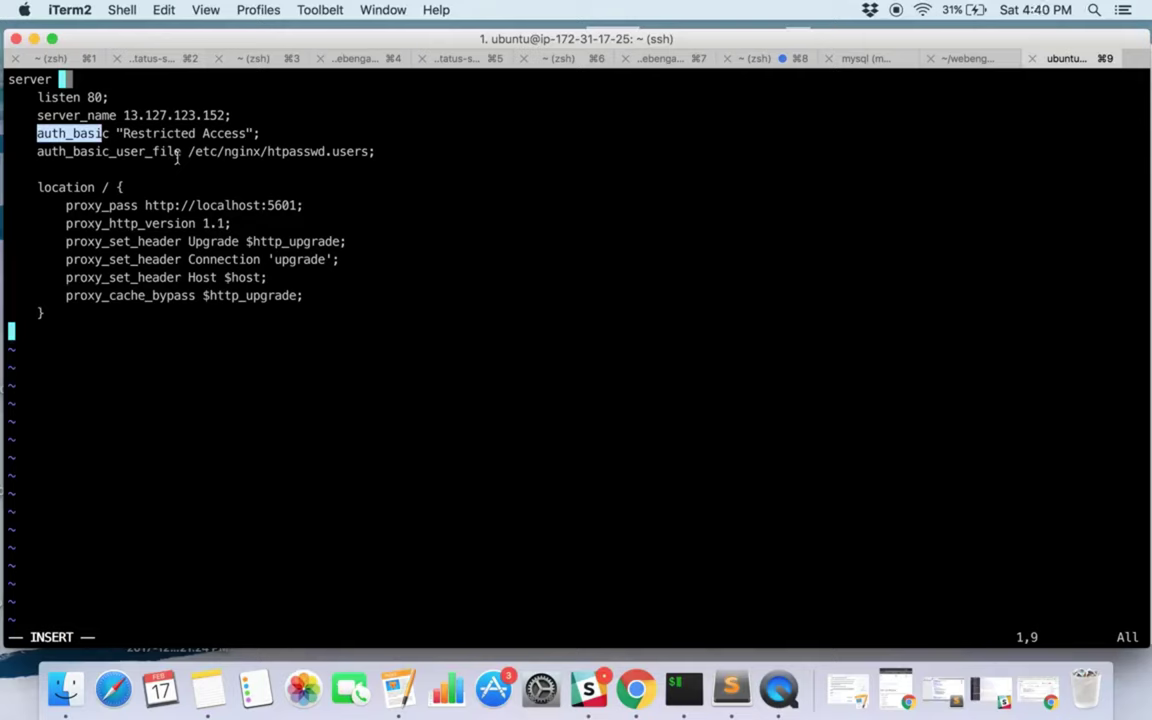
{"action": "key", "text": "Escape"}
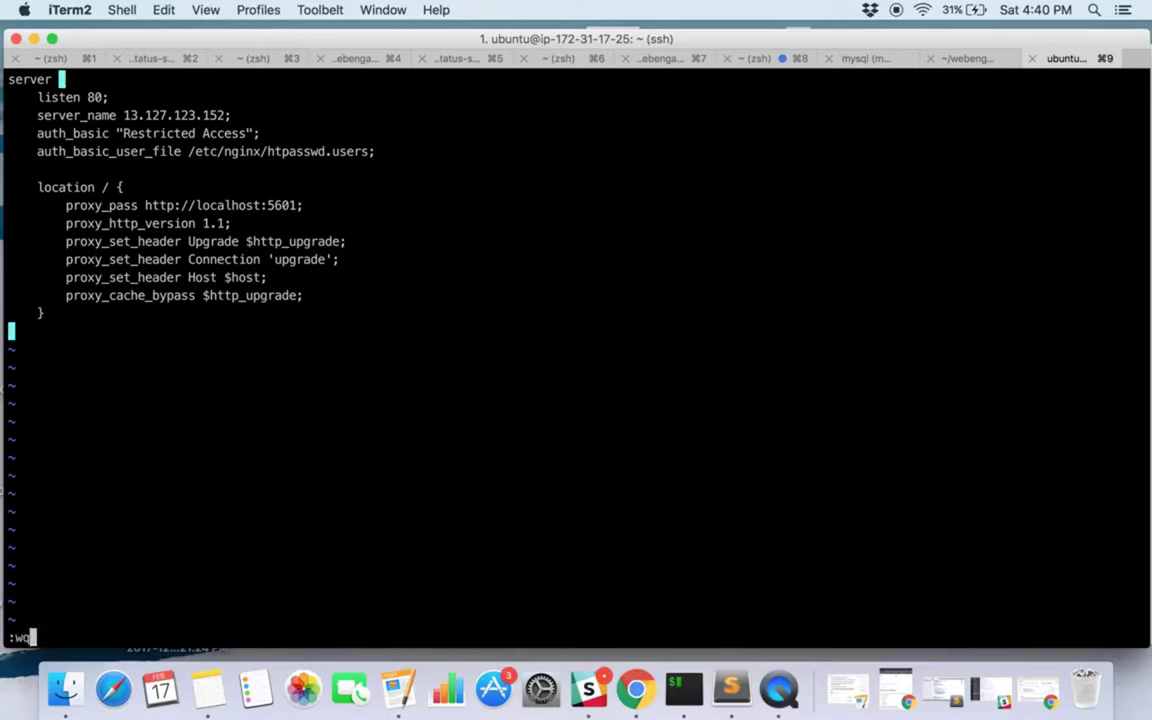
{"action": "key", "text": "super+Tab"}
{"action": "key", "text": "ctrl+shift+Tab"}
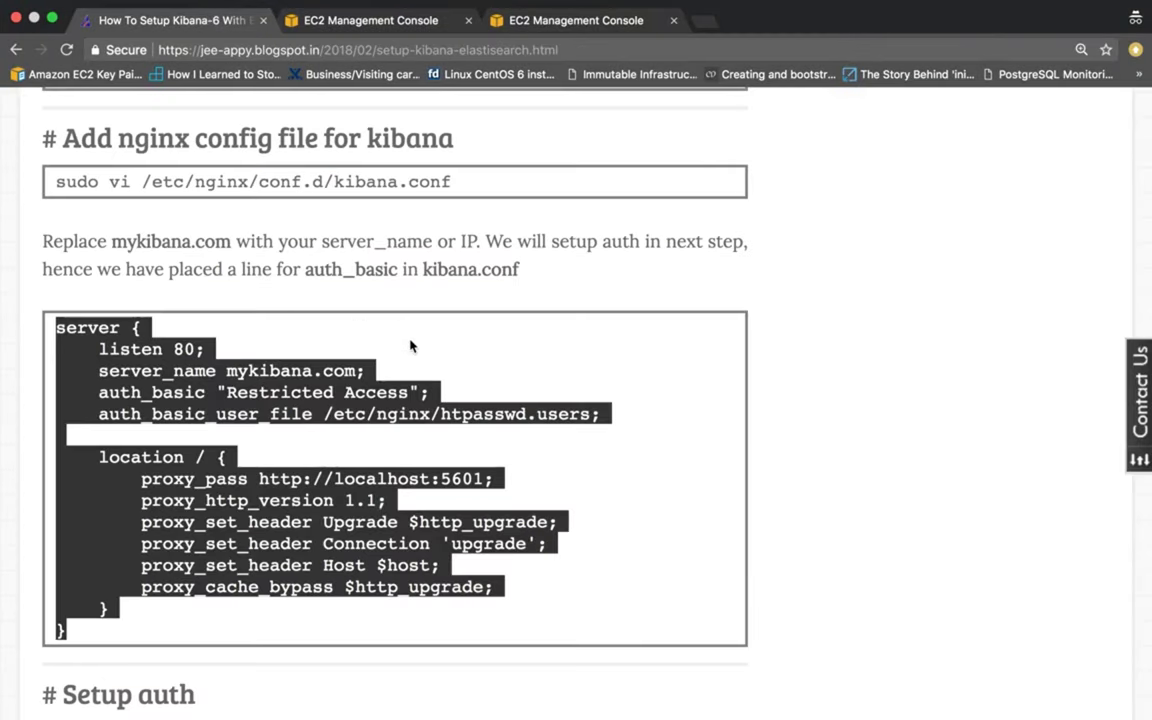
Install apache2-utils on the server, confirming the installation with Y.
{"action": "left_click", "coordinate": [410, 346]}
{"action": "scroll", "coordinate": [410, 346], "scroll_direction": "down", "scroll_amount": 1}
{"action": "left_click_drag", "start_coordinate": [452, 390], "coordinate": [658, 396]}
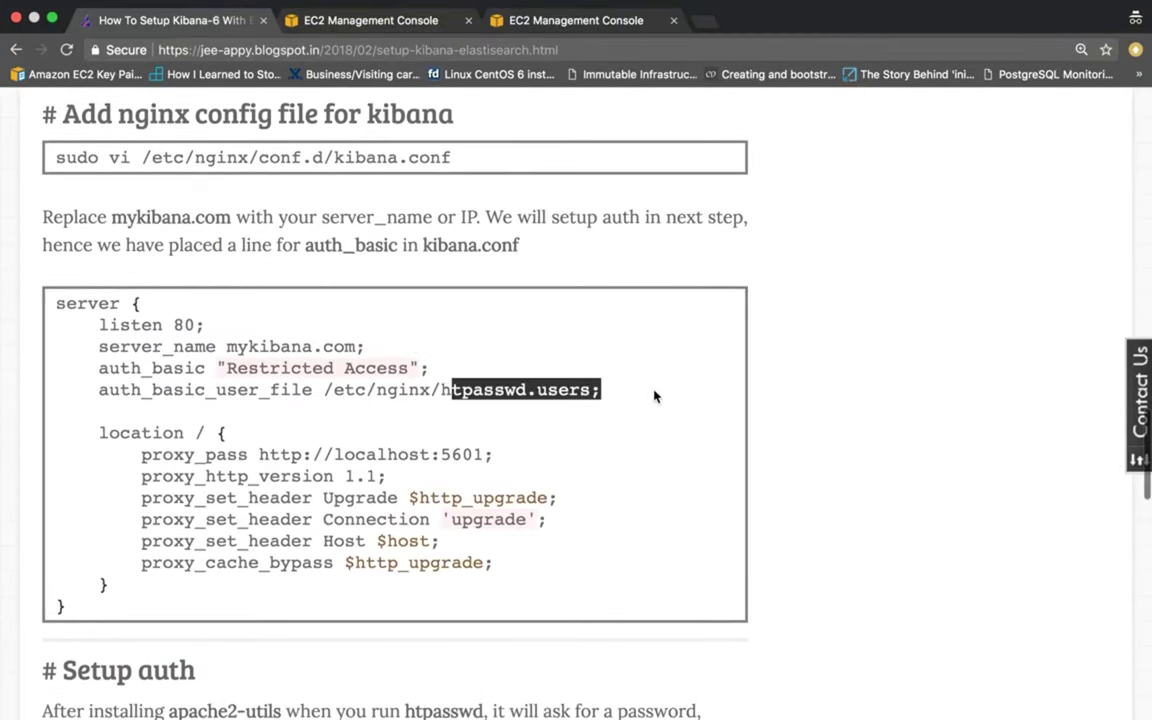
{"action": "scroll", "coordinate": [315, 607], "scroll_direction": "down", "scroll_amount": 10}
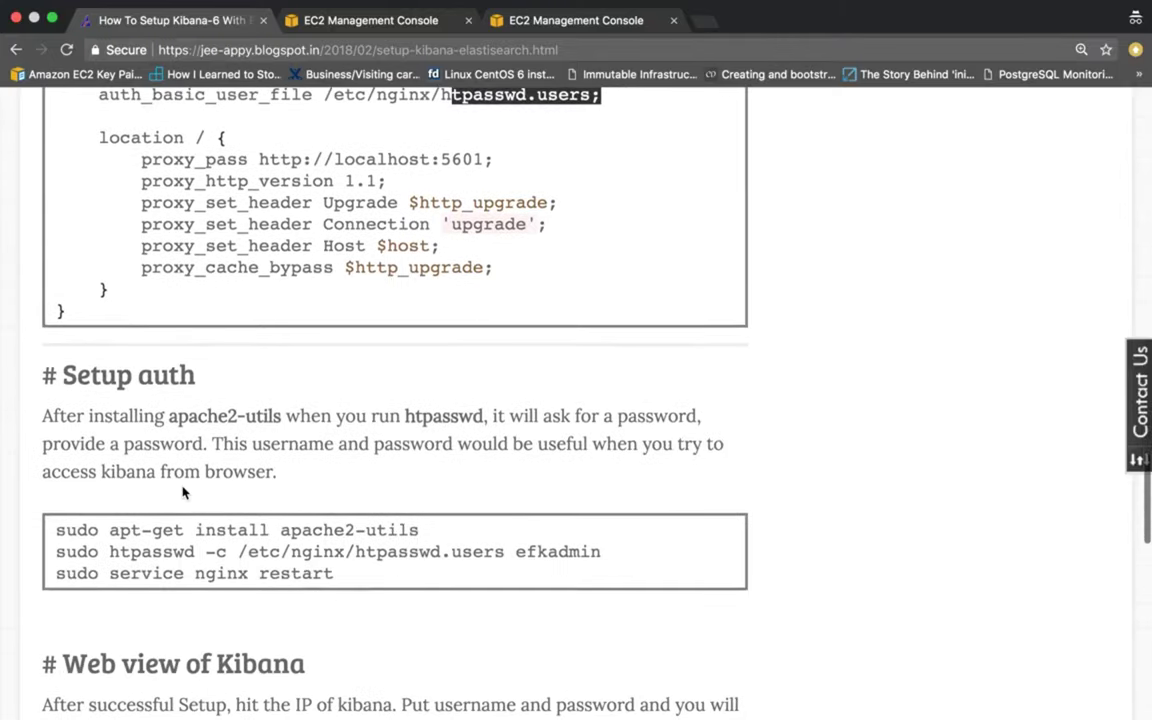
{"action": "scroll", "coordinate": [166, 393], "scroll_direction": "down", "scroll_amount": 4}
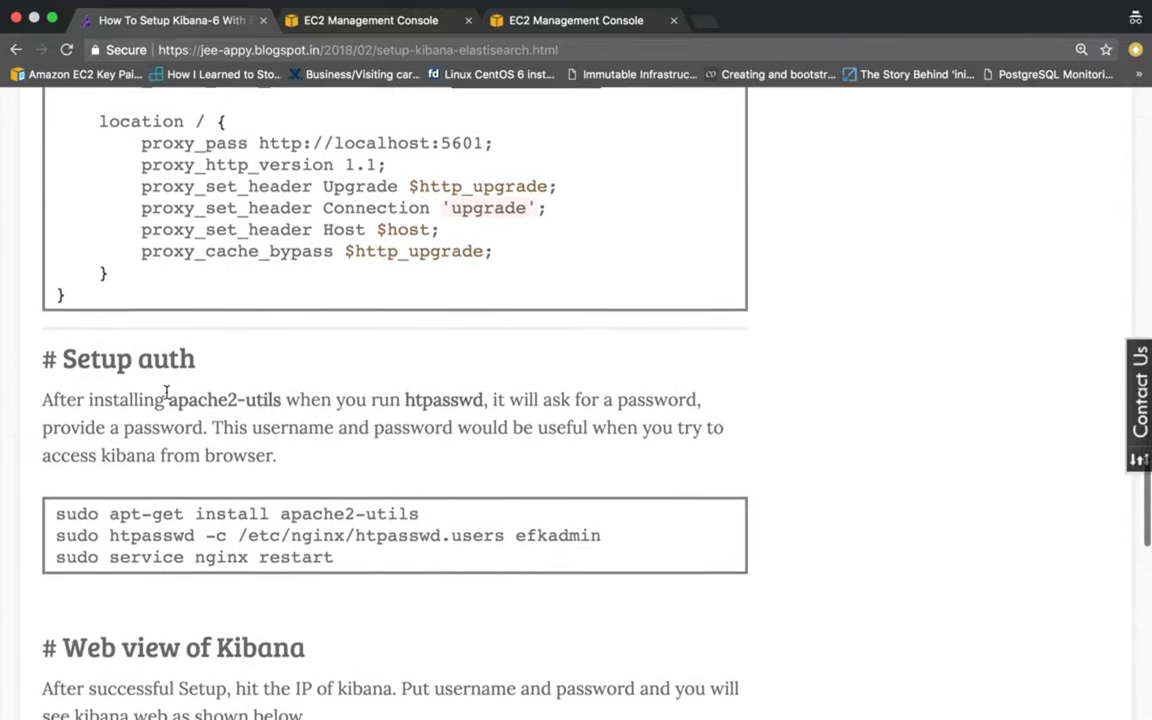
{"action": "left_click_drag", "start_coordinate": [57, 428], "coordinate": [420, 428]}
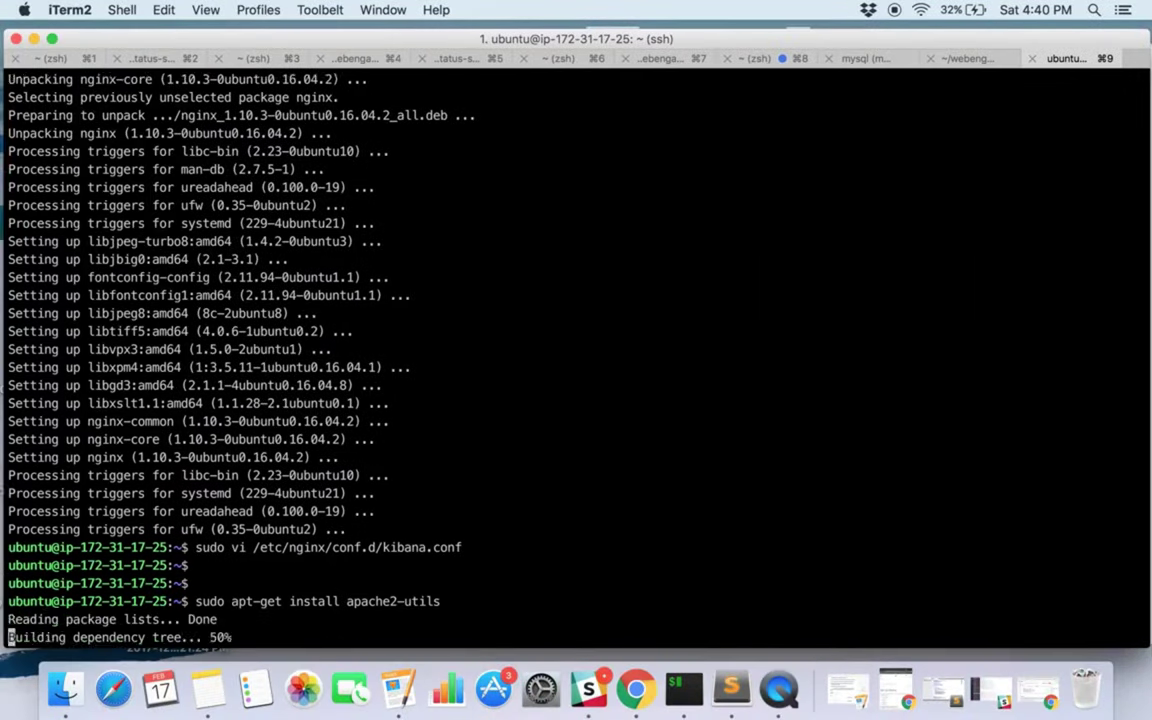
{"action": "type", "text": "Y"}
{"action": "key", "text": "Return"}
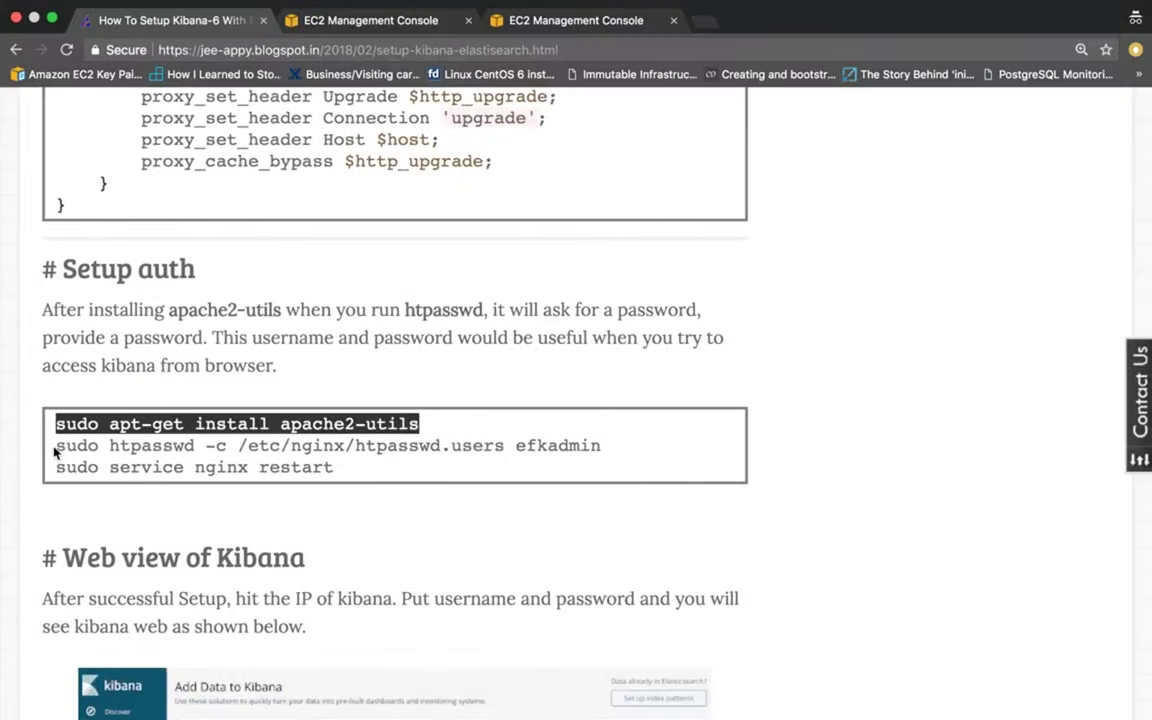
Create the basic-auth login 'admin' in /etc/nginx/htpasswd.users with htpasswd and set its password.
{"action": "left_click_drag", "start_coordinate": [55, 452], "coordinate": [604, 448]}
{"action": "key", "text": "super+c"}
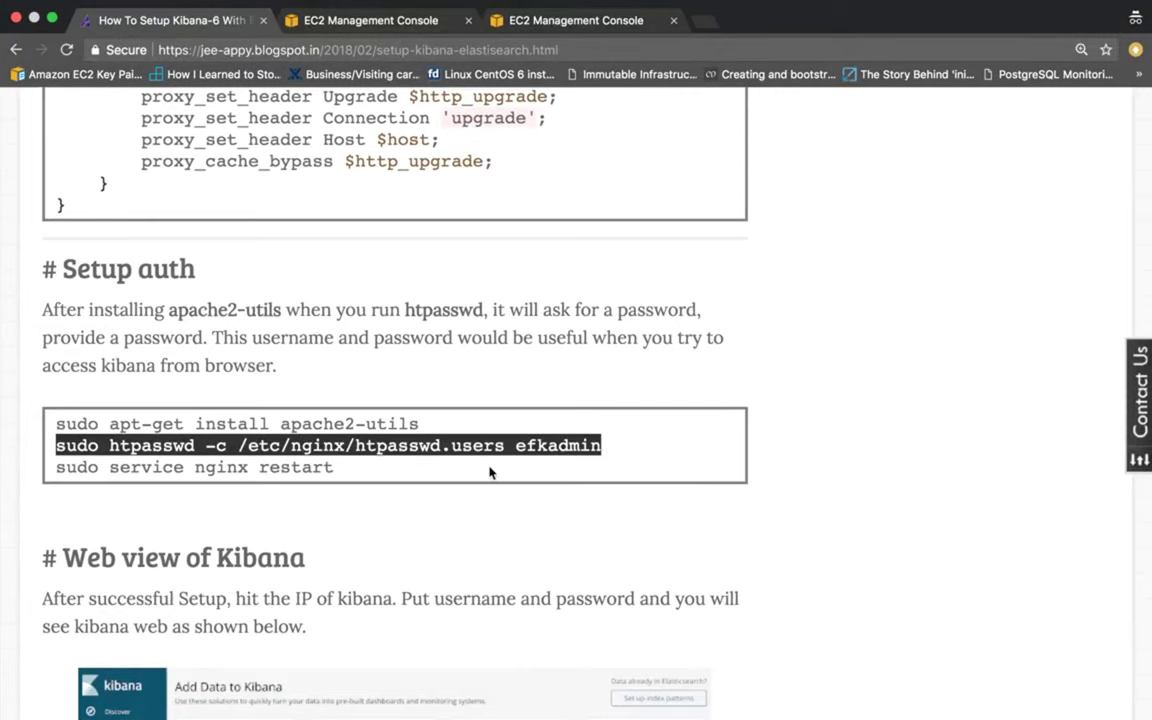
{"action": "key", "text": "ctrl+Left"}
{"action": "key", "text": "Return"}
{"action": "key", "text": "Return"}
{"action": "key", "text": "super+v"}
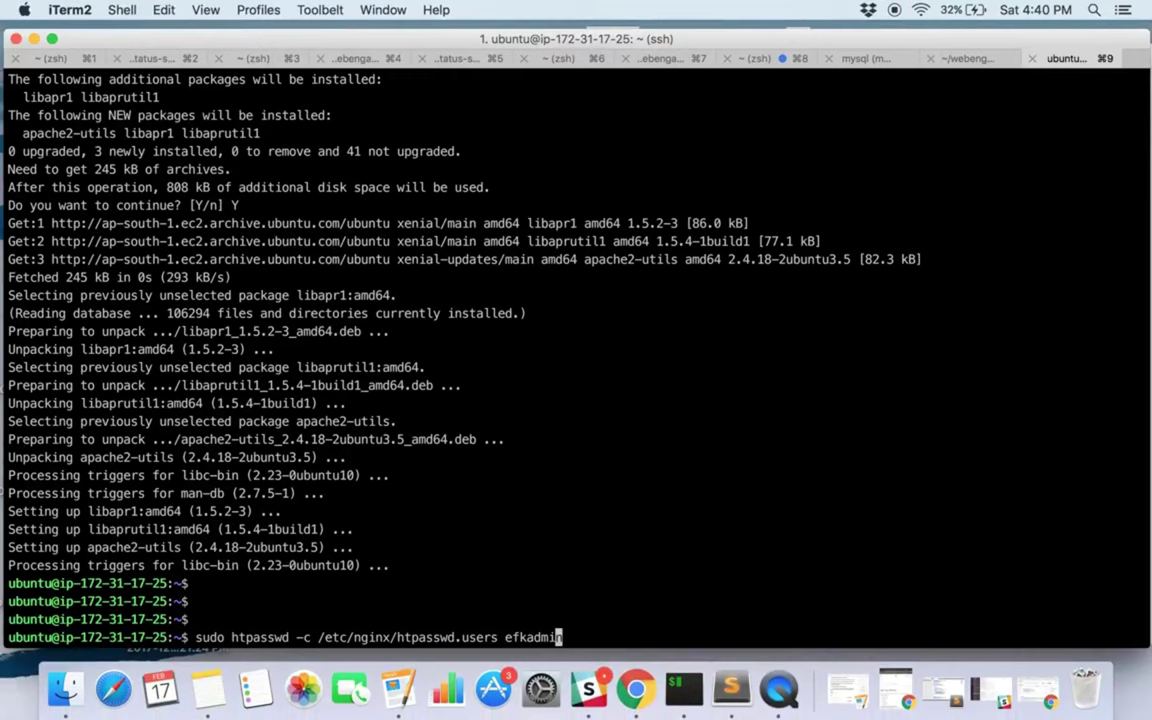
{"action": "key", "text": "Left"}
{"action": "key", "text": "Left"}
{"action": "key", "text": "Left"}
{"action": "key", "text": "Left"}
{"action": "key", "text": "Left"}
{"action": "key", "text": "BackSpace"}
{"action": "key", "text": "BackSpace"}
{"action": "key", "text": "BackSpace"}
{"action": "type", "text": "kibana"}
{"action": "key", "text": "BackSpace"}
{"action": "key", "text": "BackSpace"}
{"action": "key", "text": "BackSpace"}
{"action": "key", "text": "BackSpace"}
{"action": "key", "text": "BackSpace"}
{"action": "key", "text": "BackSpace"}
{"action": "key", "text": "Return"}
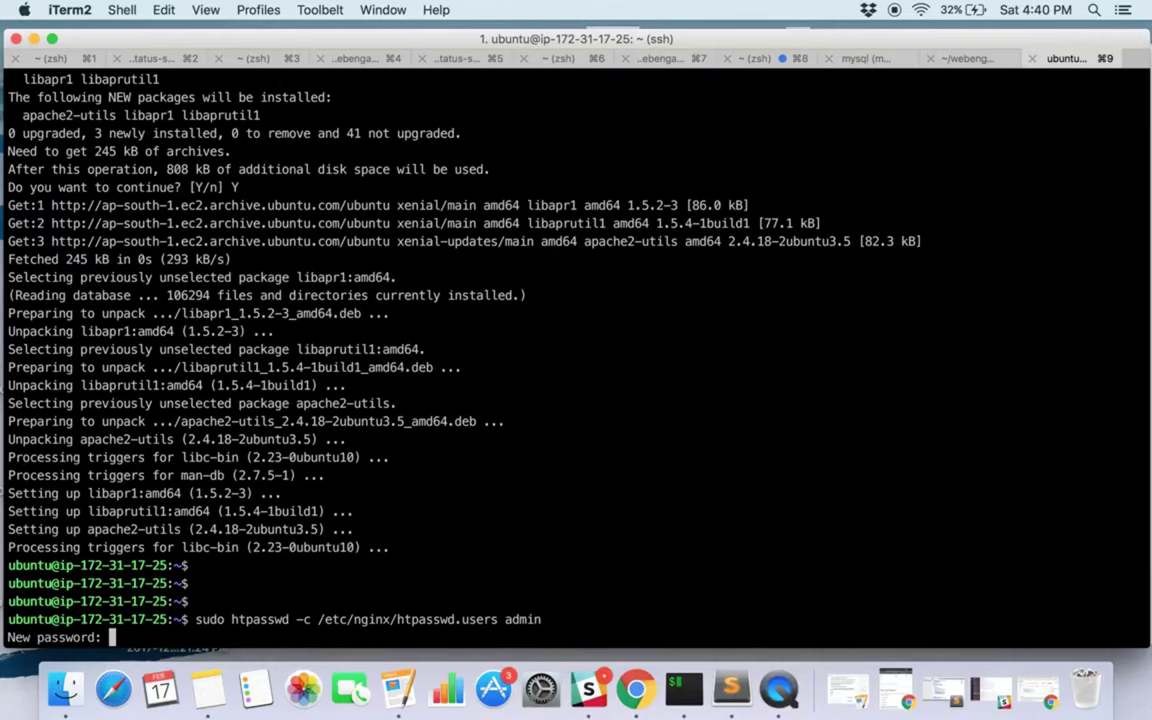
{"action": "key", "text": "Return"}
{"action": "key", "text": "Return"}
{"action": "key", "text": "Return"}
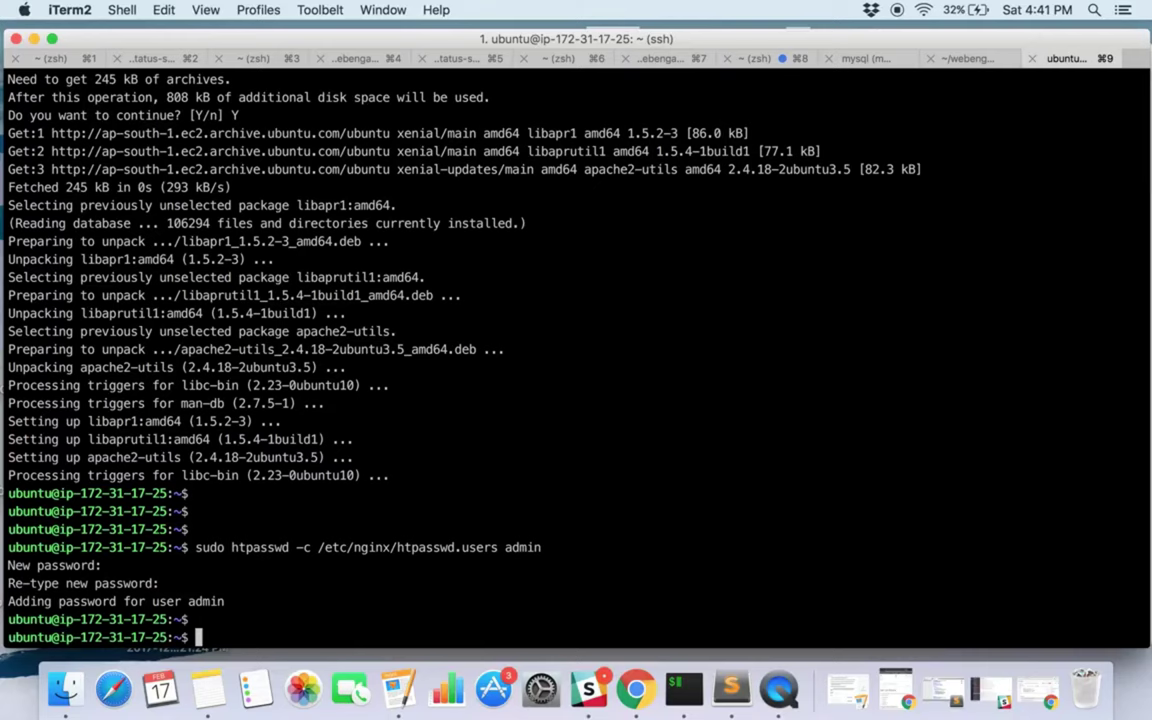
Restart nginx and confirm with sudo service nginx status that it is active (running).
{"action": "key", "text": "super+Tab"}
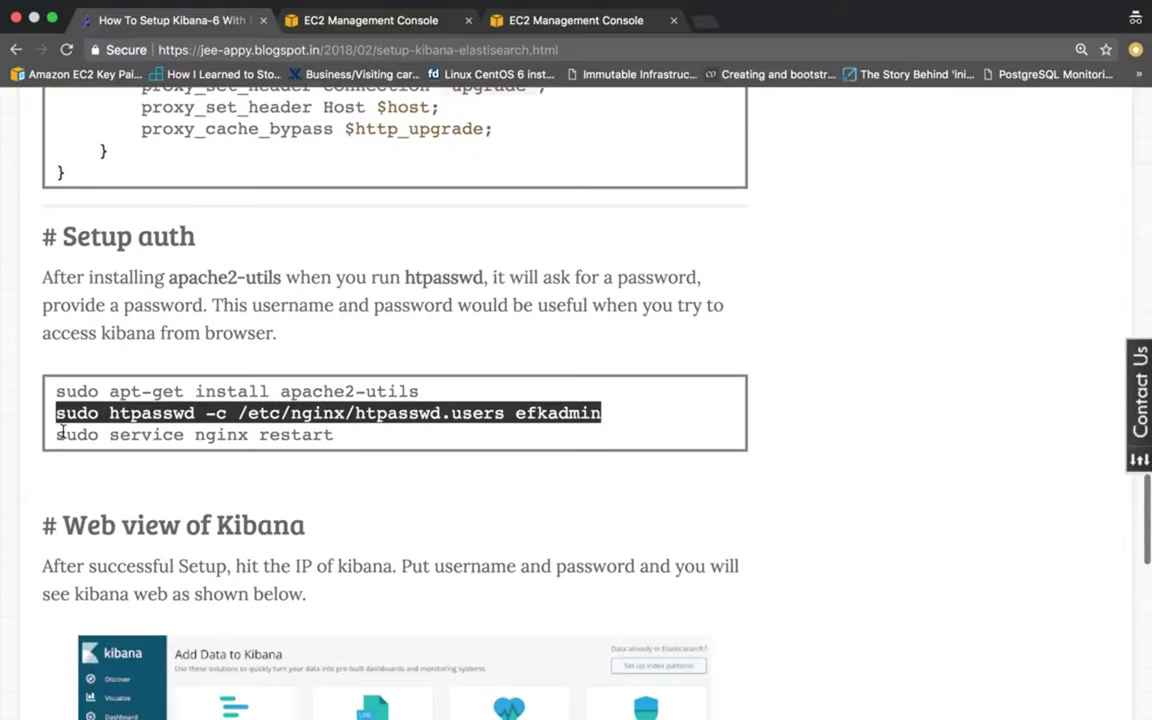
{"action": "left_click_drag", "start_coordinate": [56, 434], "coordinate": [380, 432]}
{"action": "key", "text": "super+c"}
{"action": "key", "text": "super+Tab"}
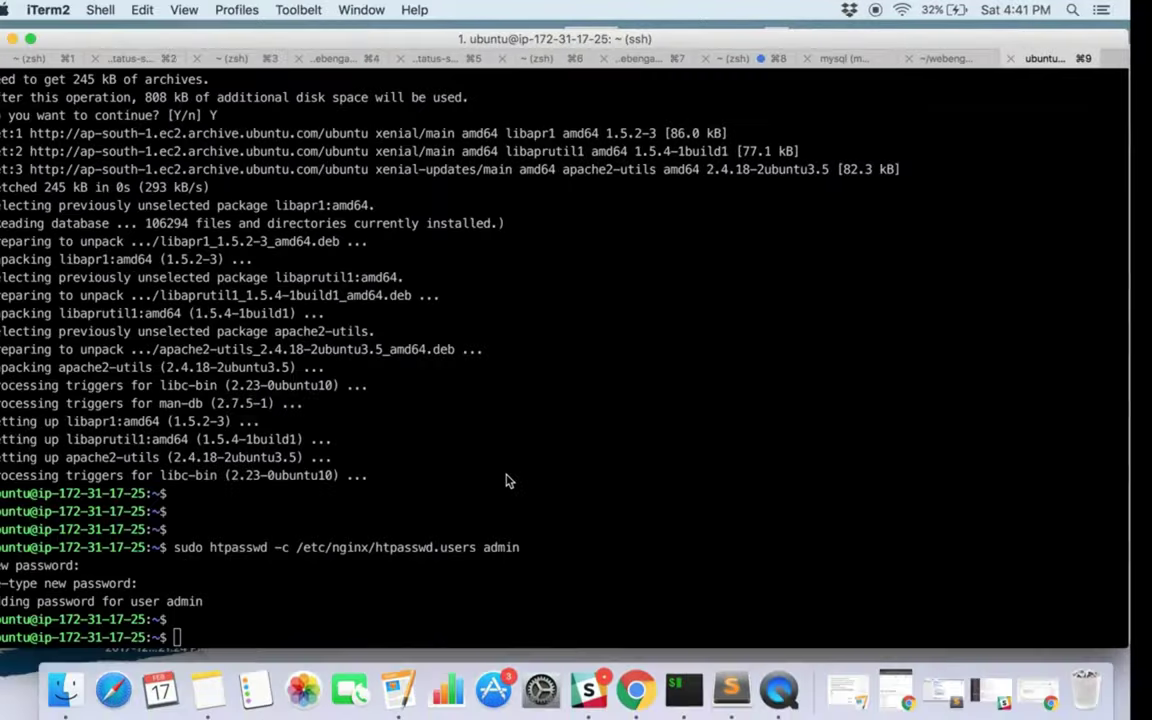
{"action": "key", "text": "super+v"}
{"action": "key", "text": "Return"}
{"action": "key", "text": "Up"}
{"action": "key", "text": "BackSpace"}
{"action": "key", "text": "BackSpace"}
{"action": "key", "text": "BackSpace"}
{"action": "key", "text": "BackSpace"}
{"action": "key", "text": "BackSpace"}
{"action": "key", "text": "BackSpace"}
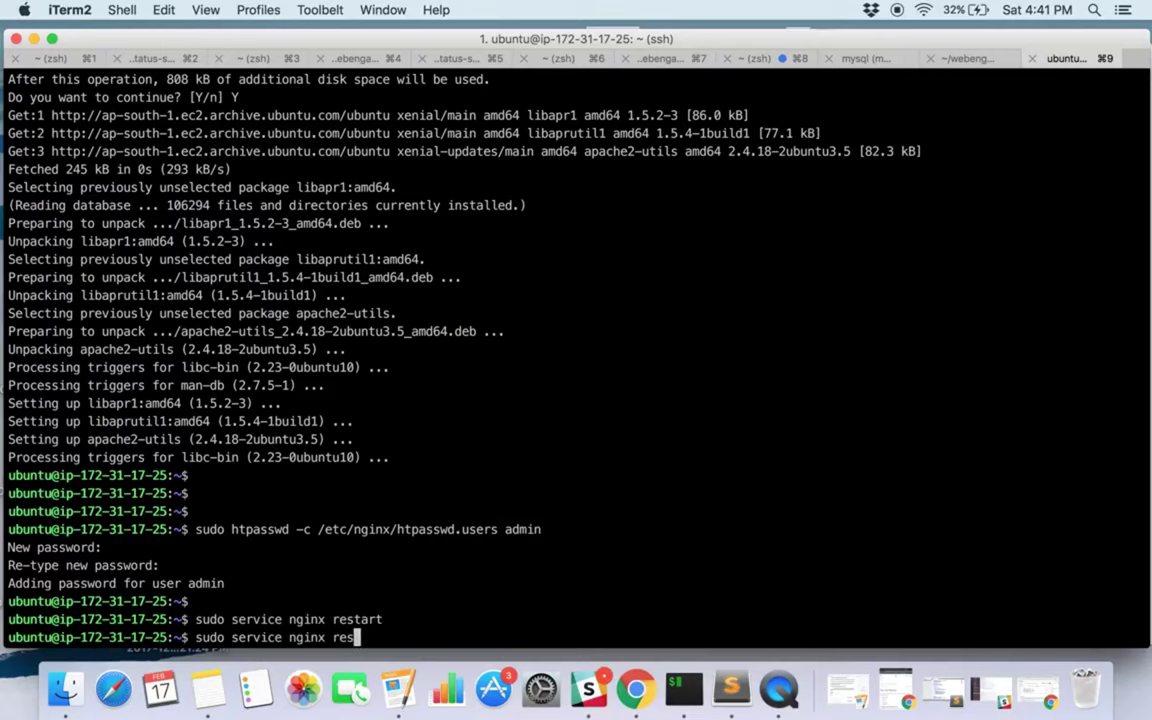
{"action": "key", "text": "BackSpace"}
{"action": "type", "text": "status"}
{"action": "key", "text": "Return"}
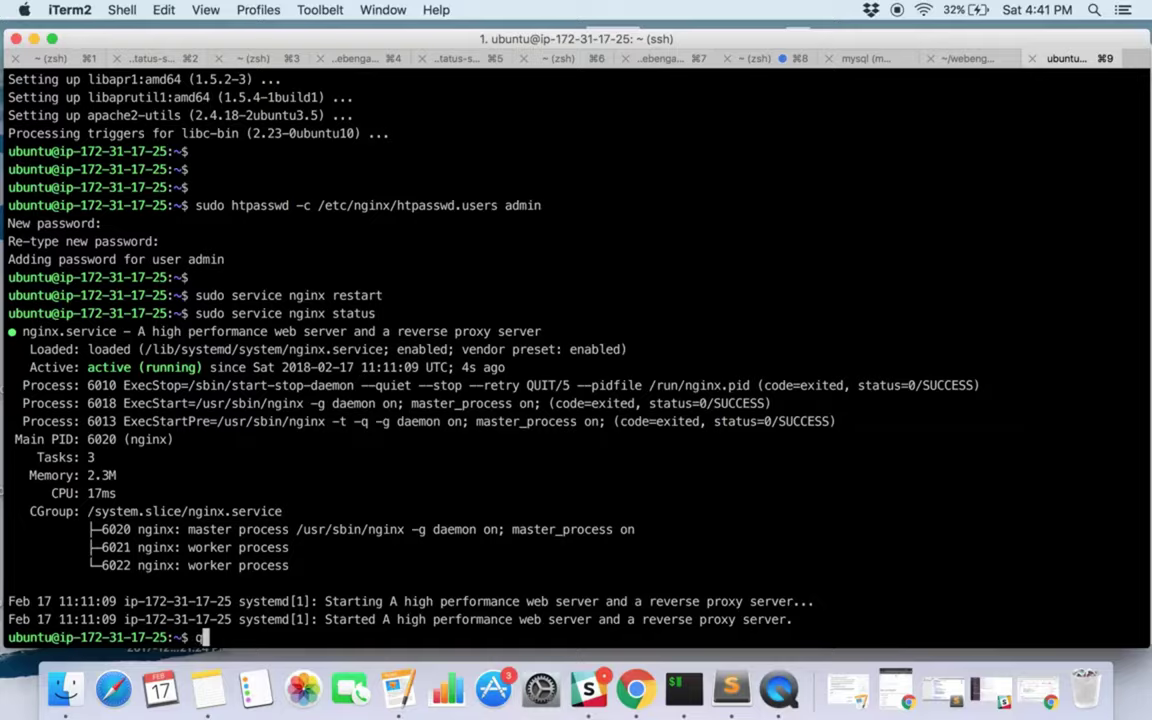
{"action": "key", "text": "super+Tab"}
{"action": "key", "text": "ctrl+Tab"}
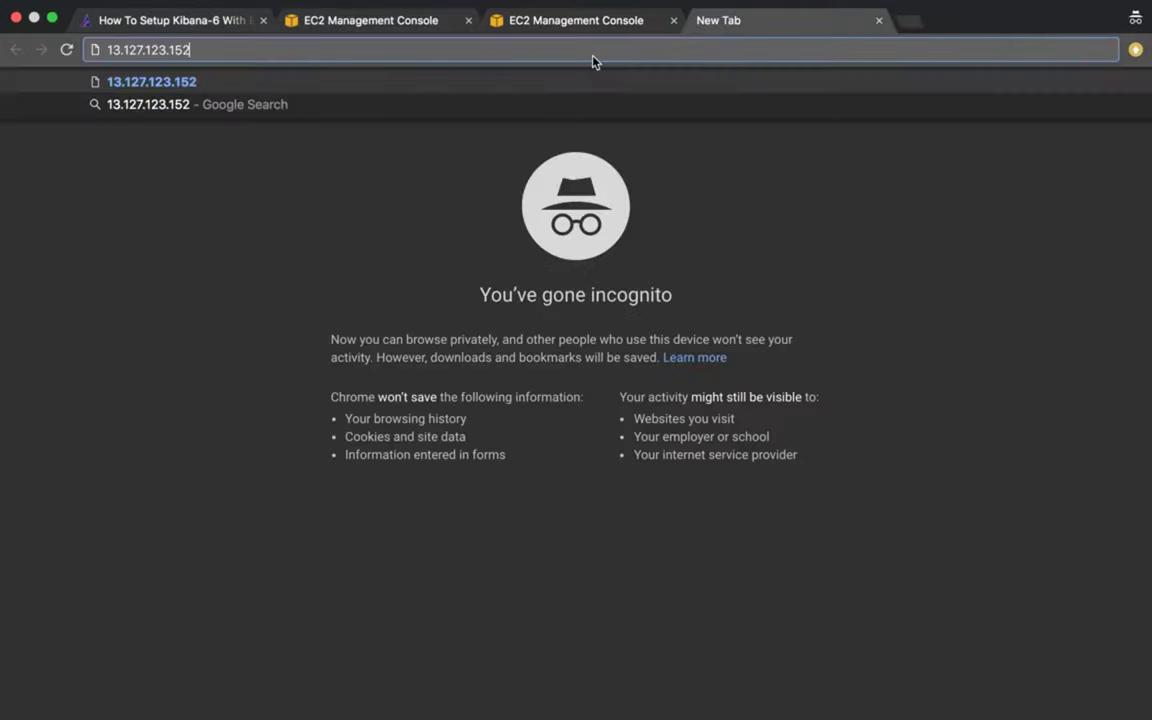
Load 13.127.123.152, log in as admin with the htpasswd password, and open Discover.
{"action": "key", "text": "Return"}
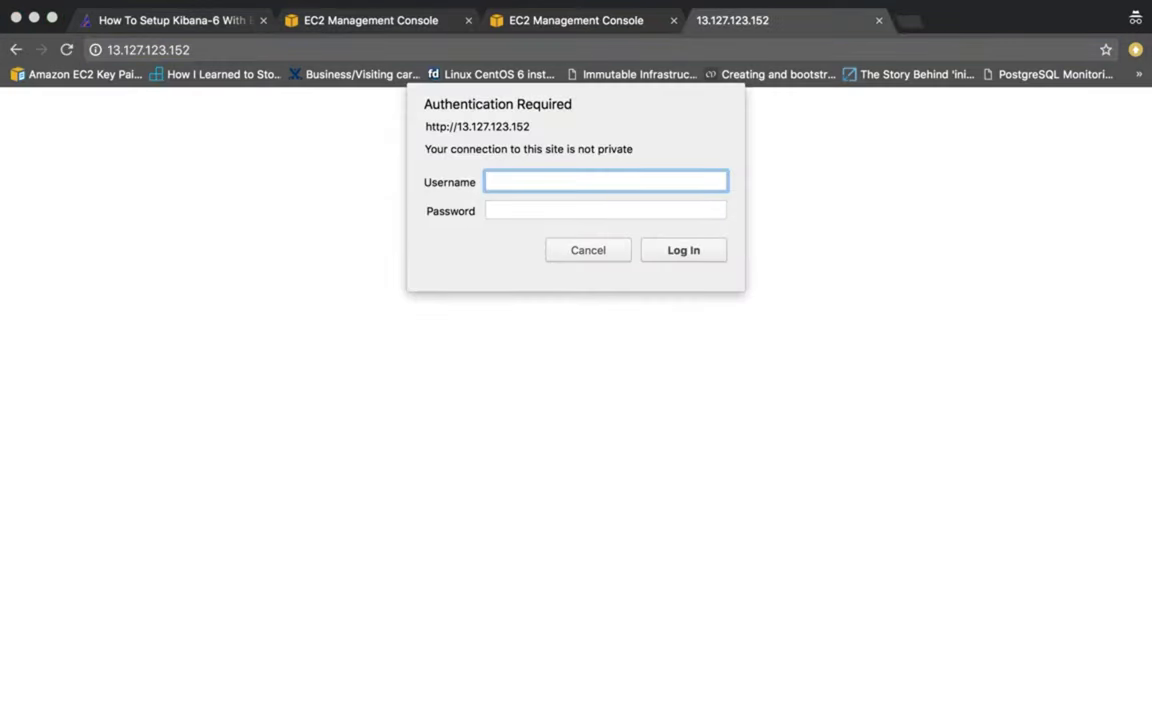
{"action": "type", "text": "admin"}
{"action": "key", "text": "Tab"}
{"action": "type", "text": "a"}
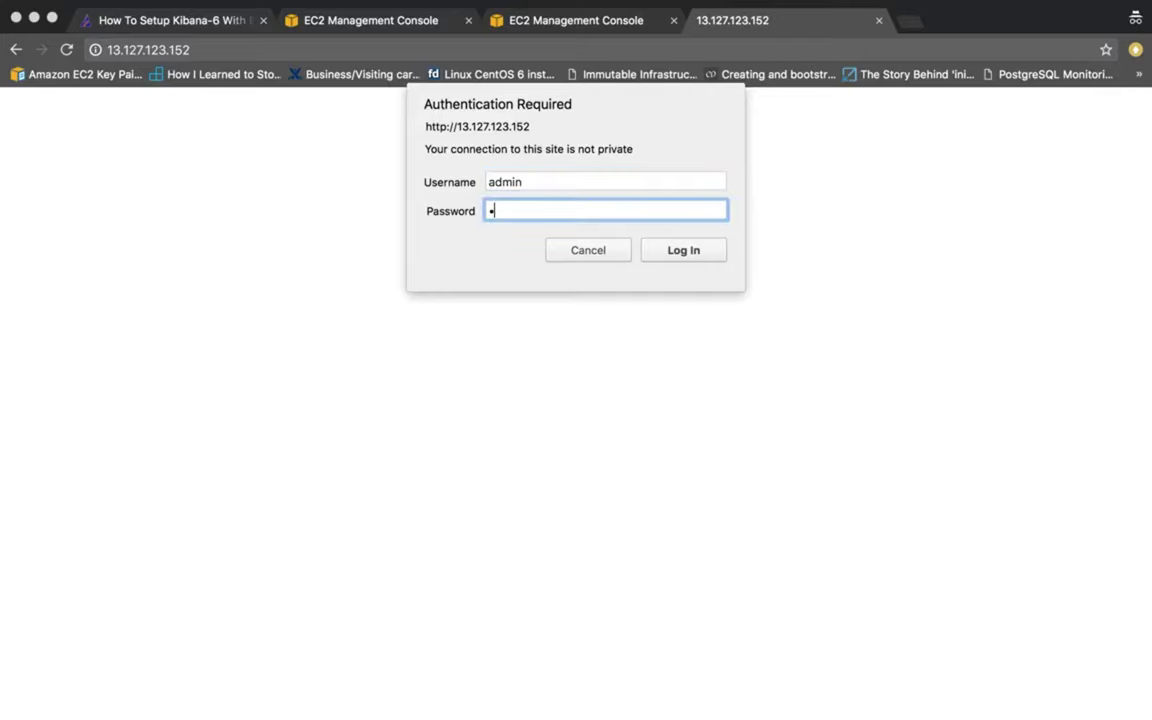
{"action": "left_click", "coordinate": [684, 250]}
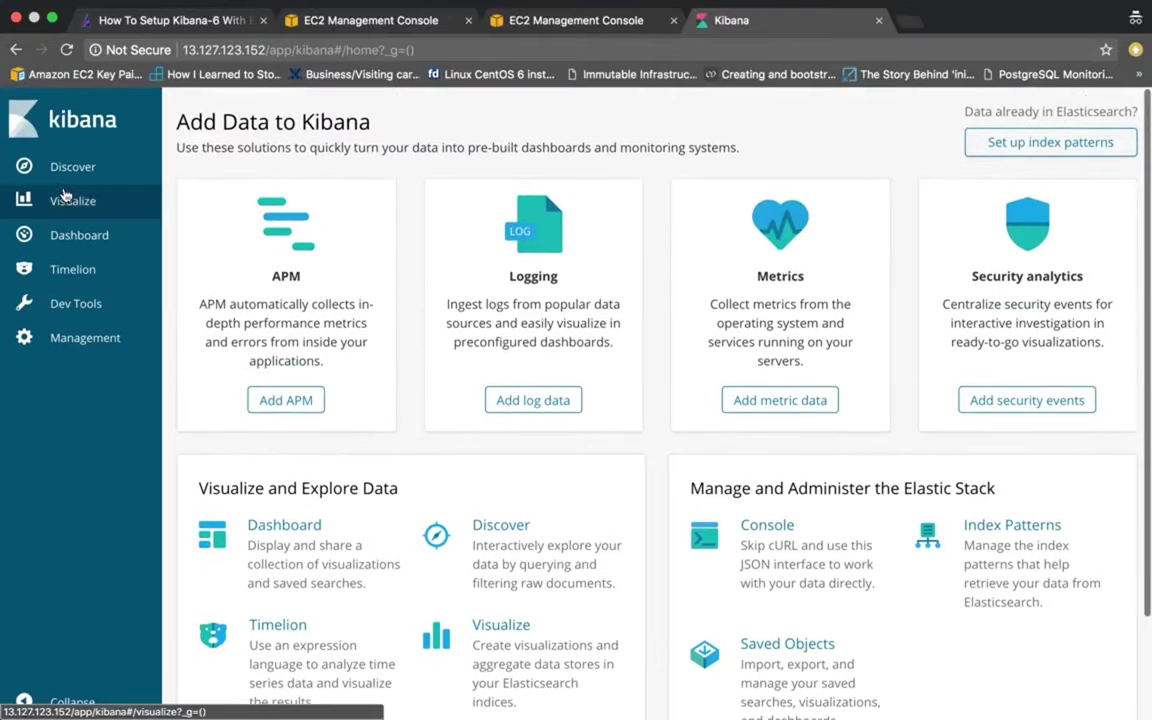
{"action": "left_click", "coordinate": [64, 180]}
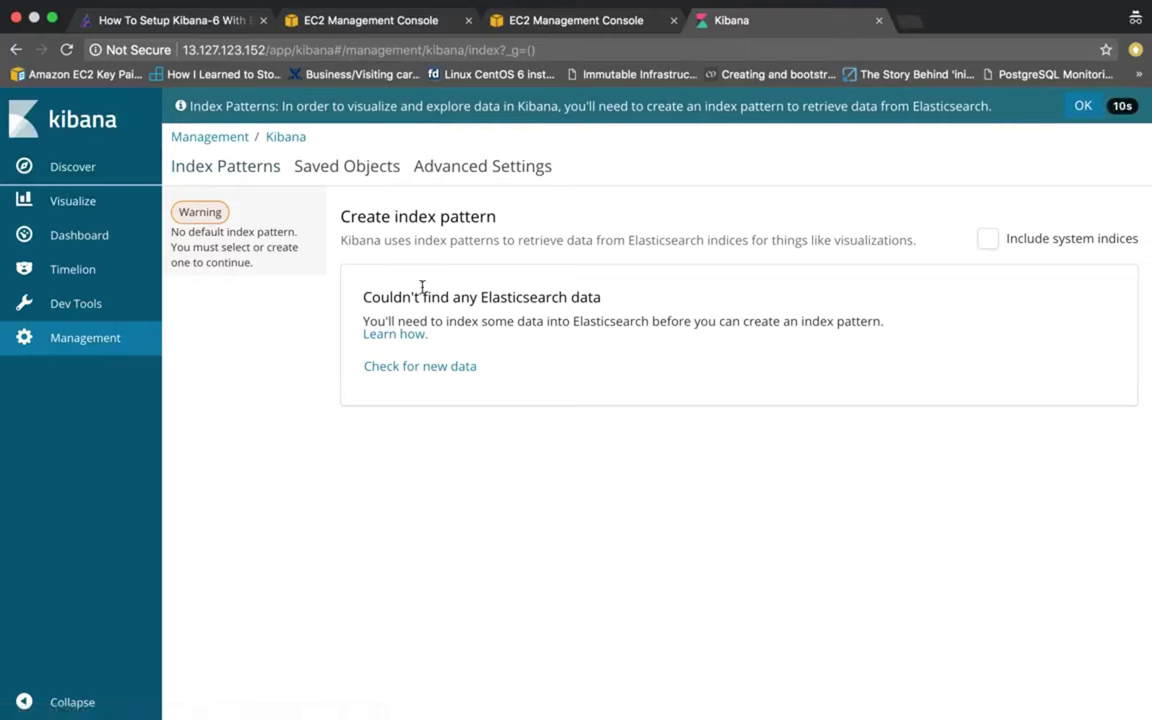
{"action": "left_click", "coordinate": [84, 340]}
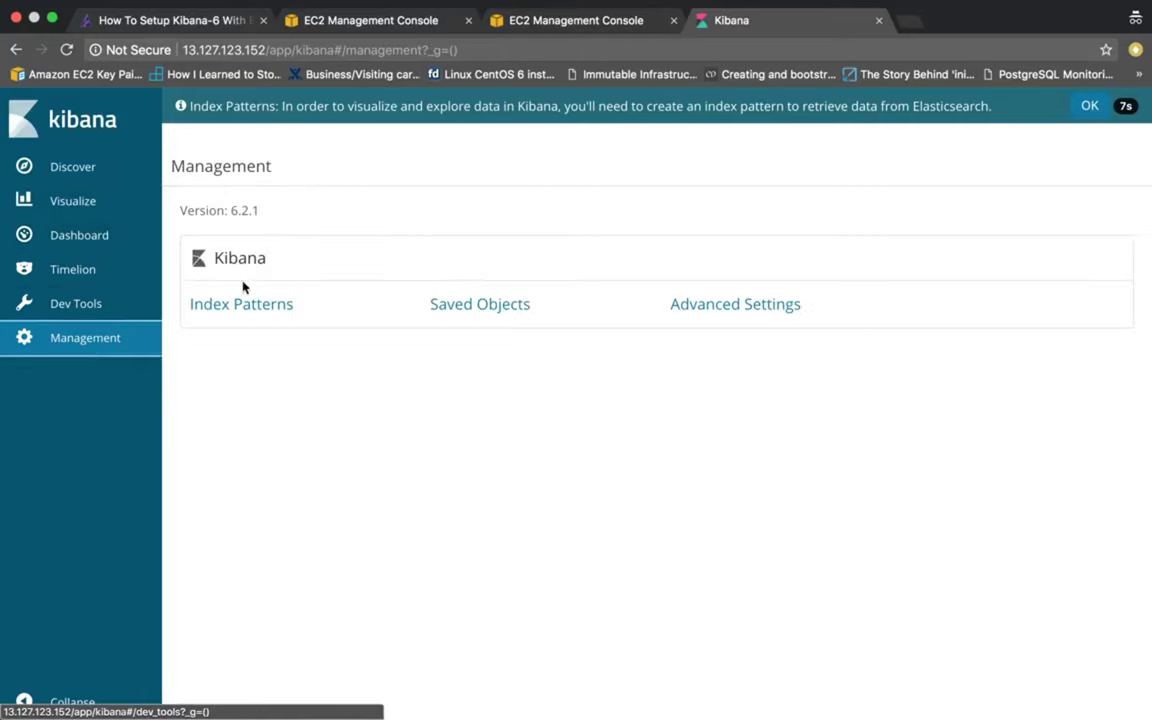
{"action": "left_click", "coordinate": [255, 309]}
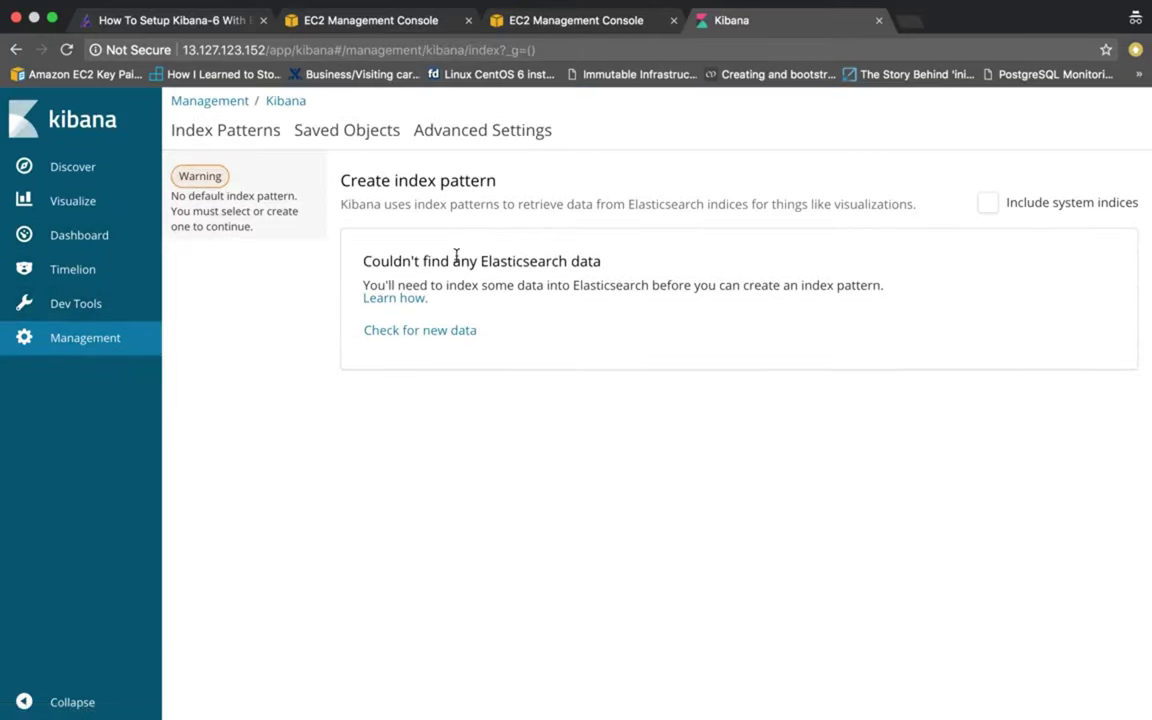
{"action": "left_click_drag", "start_coordinate": [608, 260], "coordinate": [897, 288]}
{"action": "left_click", "coordinate": [535, 286]}
{"action": "left_click", "coordinate": [722, 285]}
{"action": "left_click", "coordinate": [577, 288]}
Return to the blog tutorial tab and scroll up to the Install Kibana section.
{"action": "left_click", "coordinate": [201, 22]}
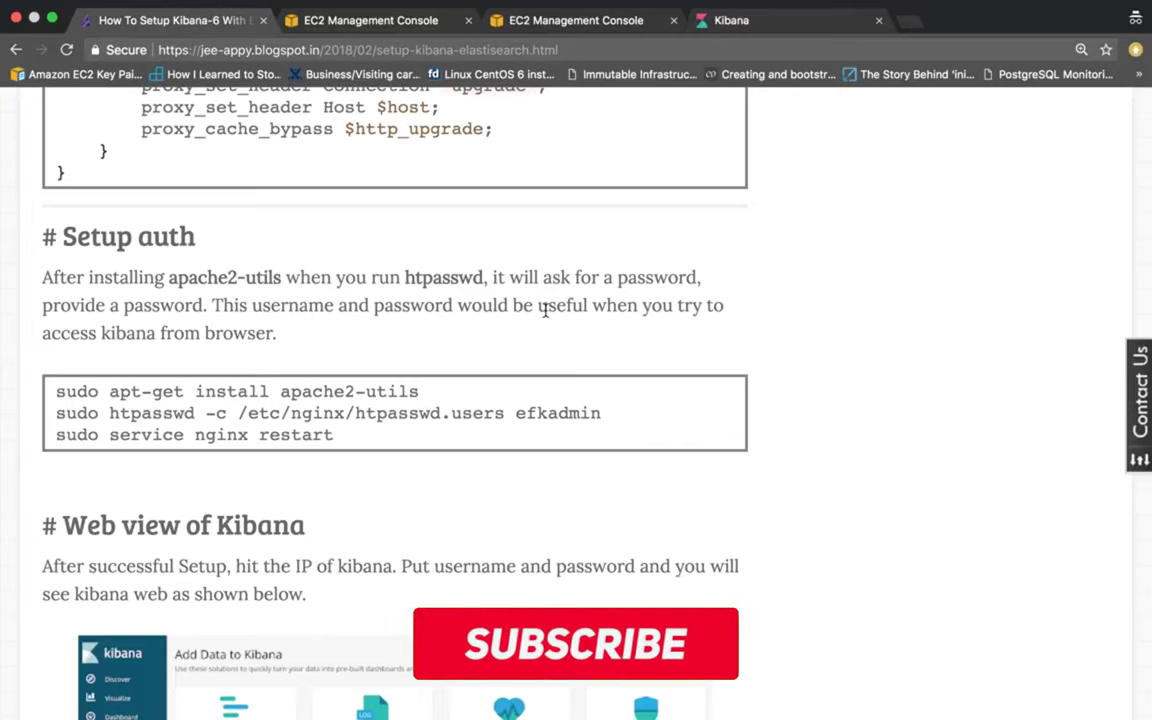
{"action": "scroll", "coordinate": [545, 311], "scroll_direction": "up", "scroll_amount": 10}
{"action": "scroll", "coordinate": [545, 311], "scroll_direction": "up", "scroll_amount": 5}
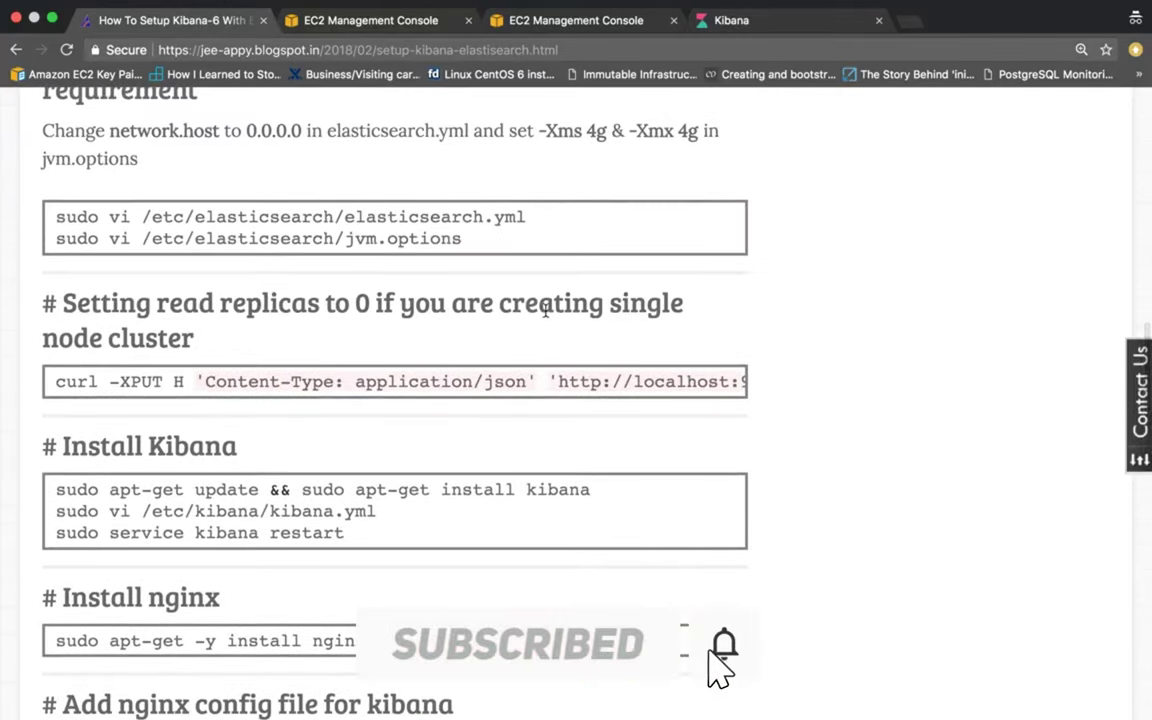